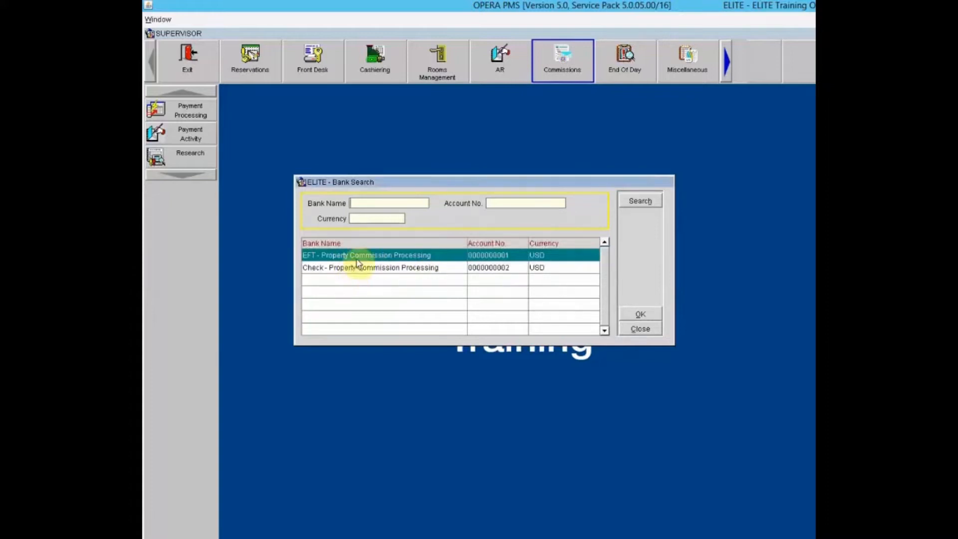
# Open commission processing for the bank account EFT - Property Commission Processing and reposition its window clear of the side menu.
pyautogui.click(356, 259)
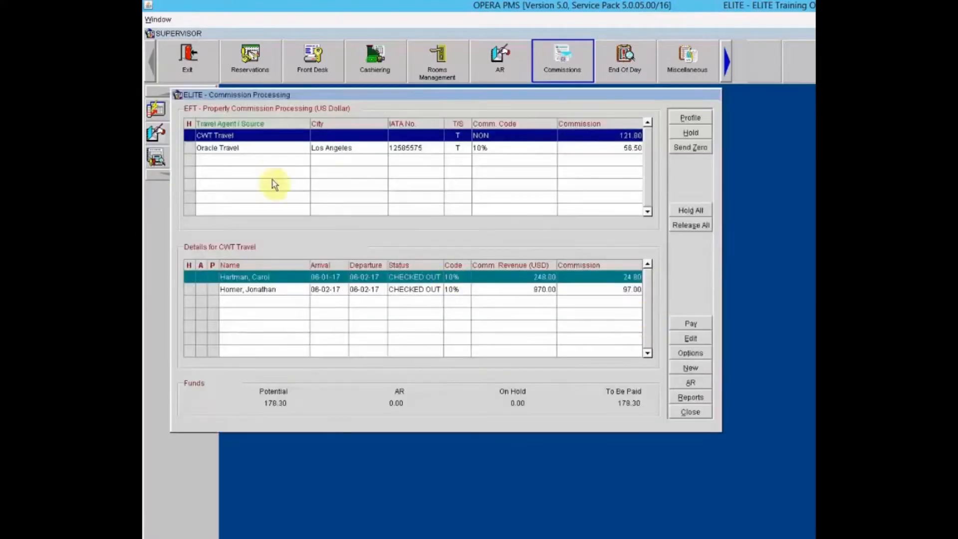
pyautogui.moveTo(347, 98); pyautogui.dragTo(409, 106)
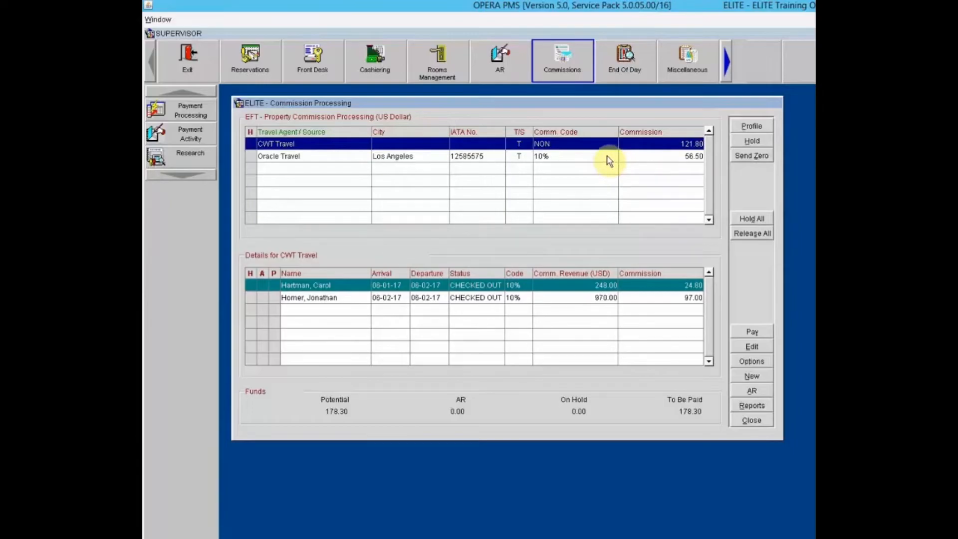
# Review the reservation commission details for the travel agents Oracle Travel and CWT Travel.
pyautogui.click(284, 159)
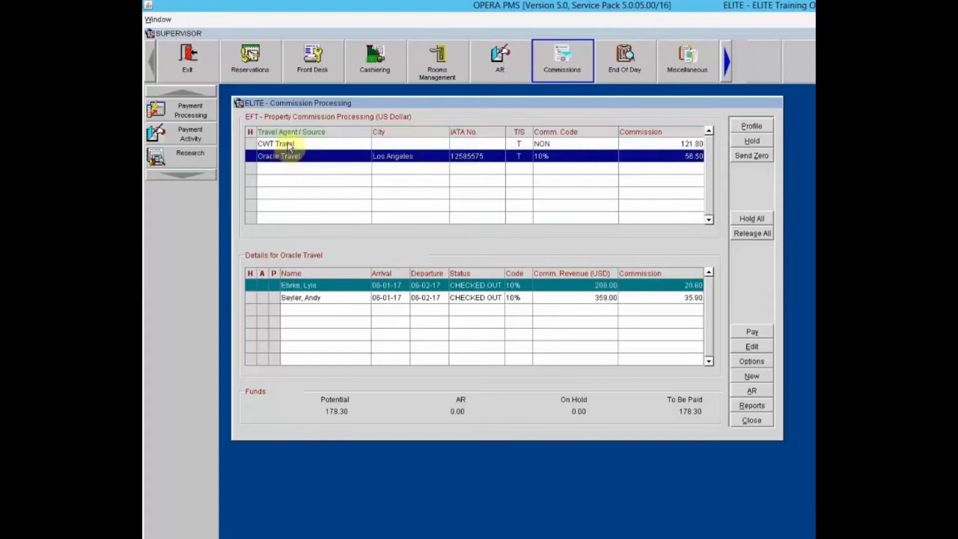
pyautogui.click(287, 143)
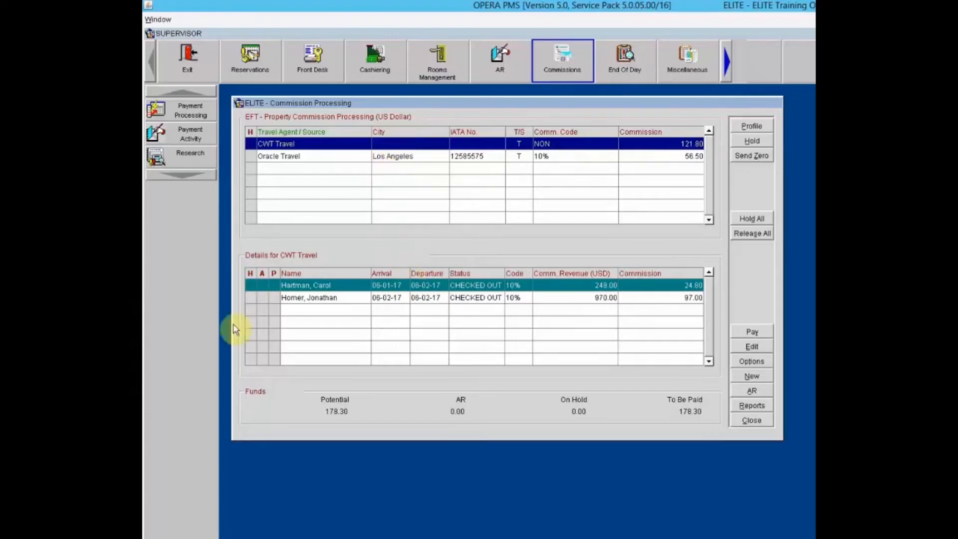
pyautogui.click(349, 292)
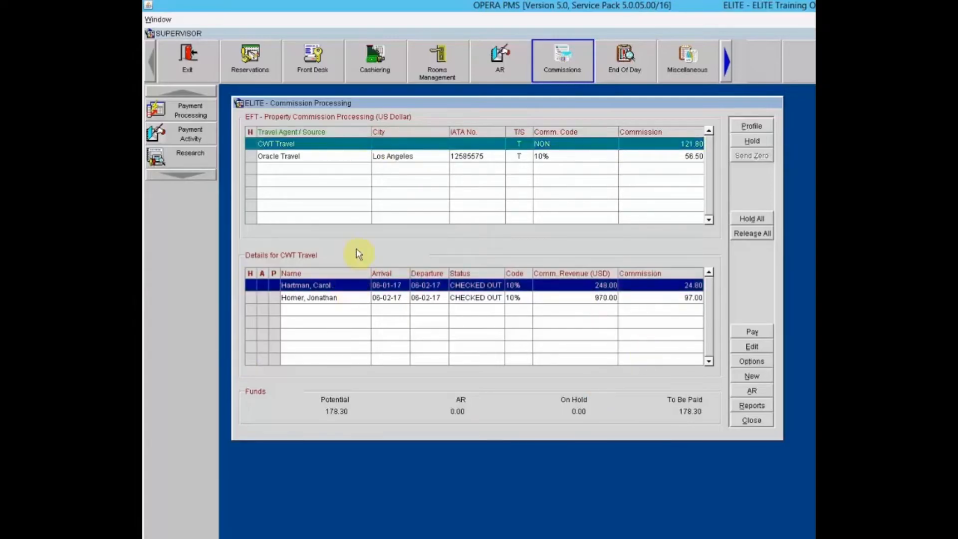
pyautogui.click(366, 157)
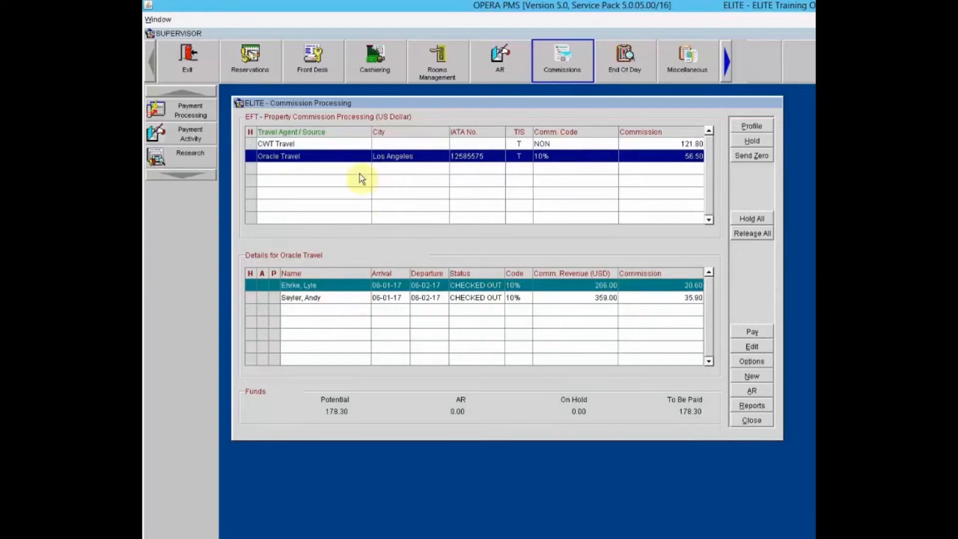
pyautogui.click(362, 145)
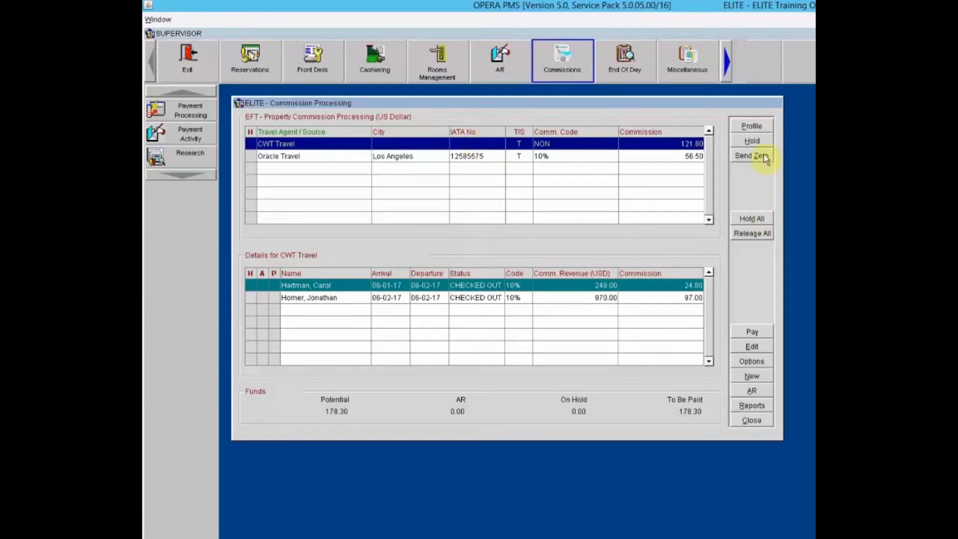
# Place all CWT Travel commissions on hold with reason code HOLD (Hold for Research), and release them.
pyautogui.click(758, 139)
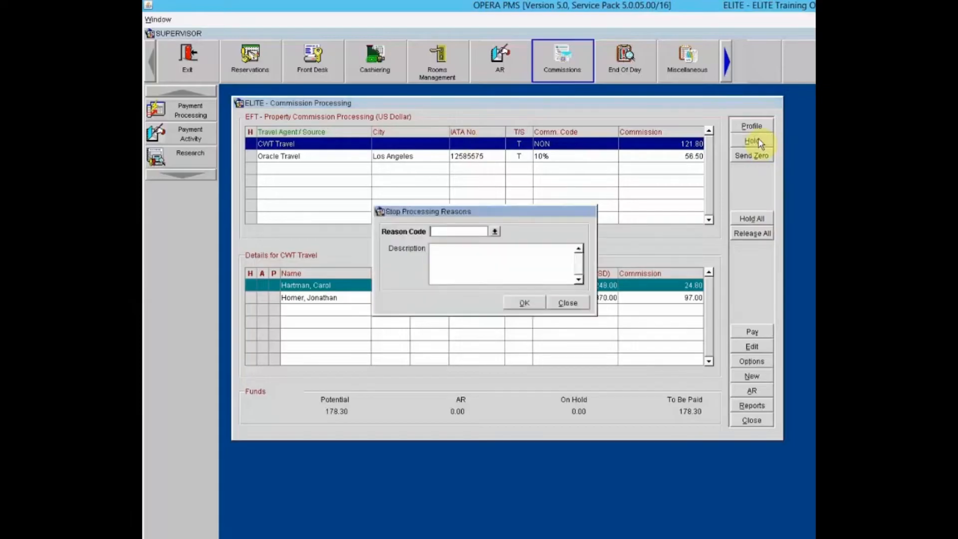
pyautogui.click(499, 234)
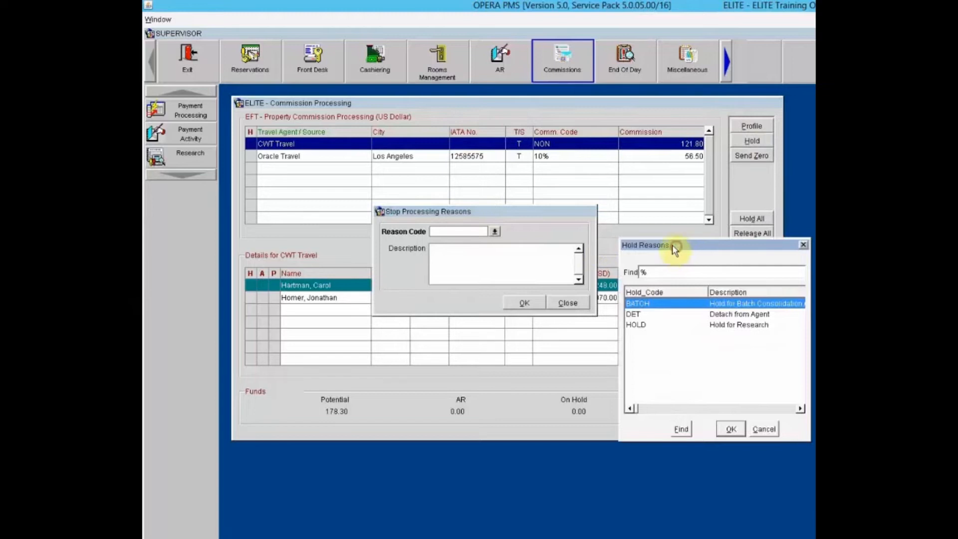
pyautogui.moveTo(672, 250); pyautogui.dragTo(653, 233)
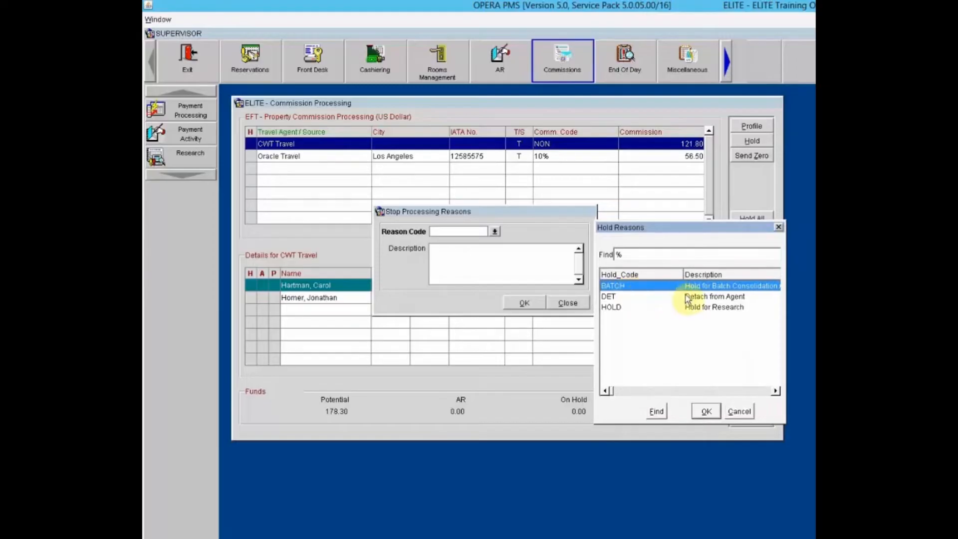
pyautogui.click(706, 411)
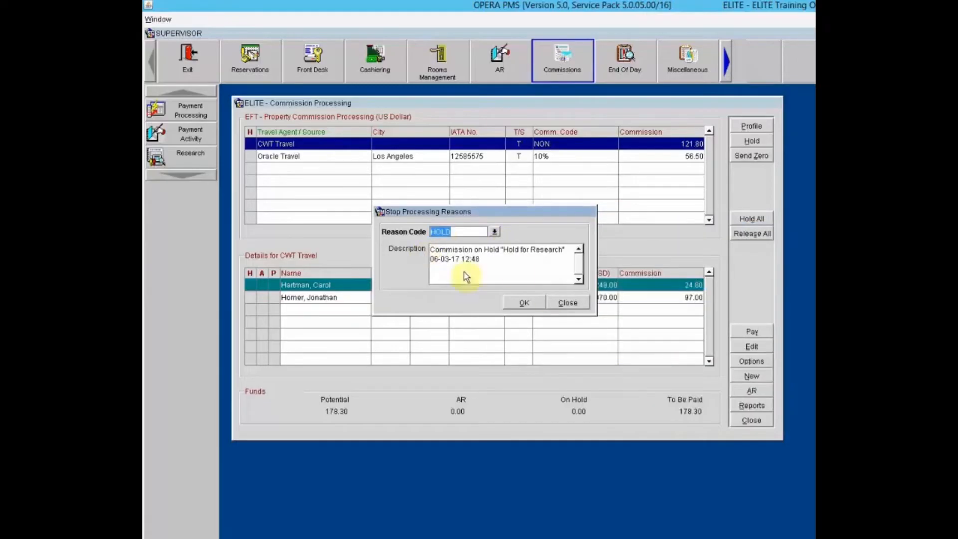
pyautogui.click(524, 304)
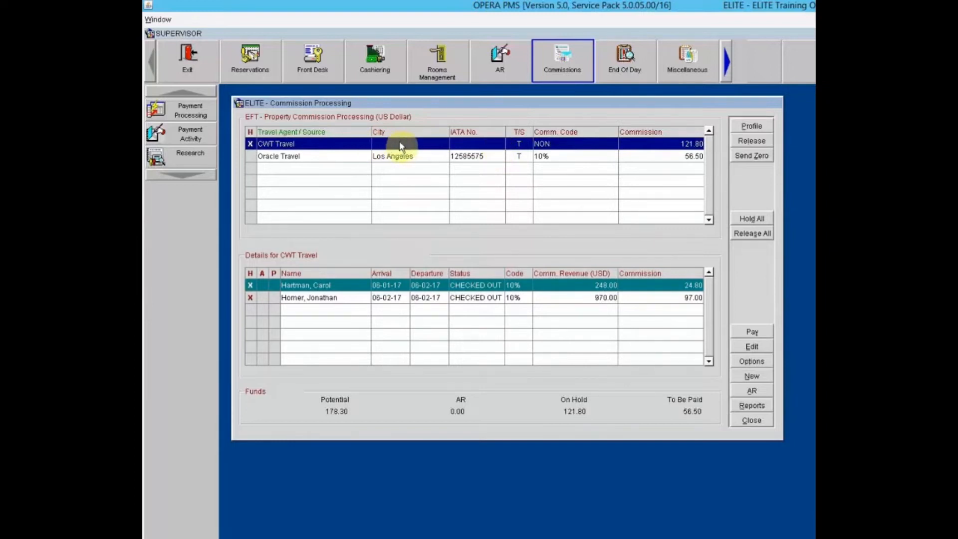
pyautogui.click(745, 143)
# Use CWT Travel's hold flag to hold its commissions with reason code HOLD, and clear the flag again.
pyautogui.click(249, 145)
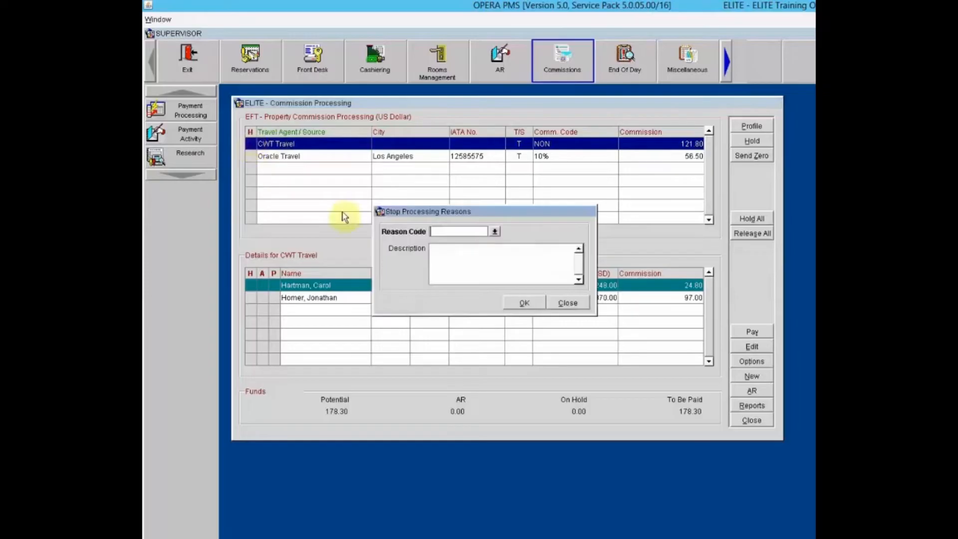
pyautogui.click(494, 231)
pyautogui.click(684, 325)
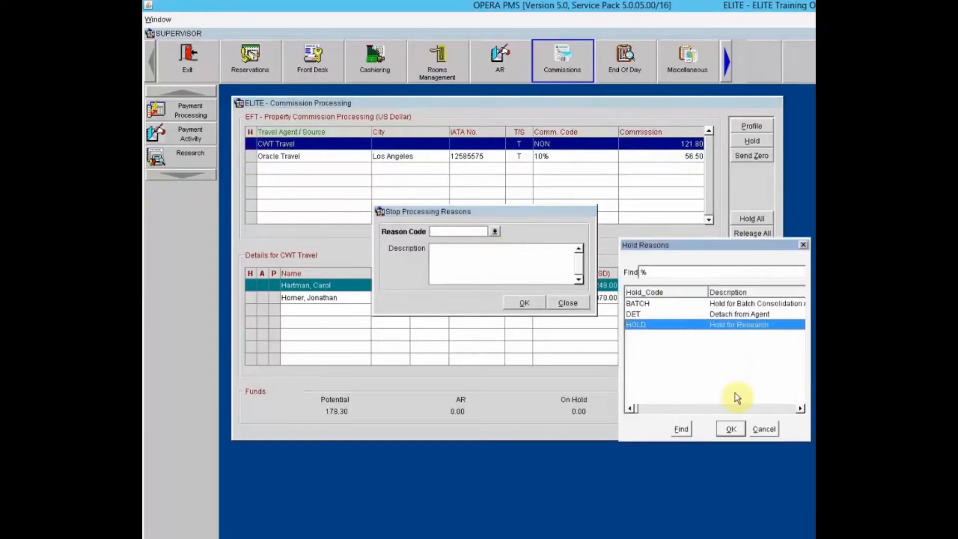
pyautogui.click(731, 428)
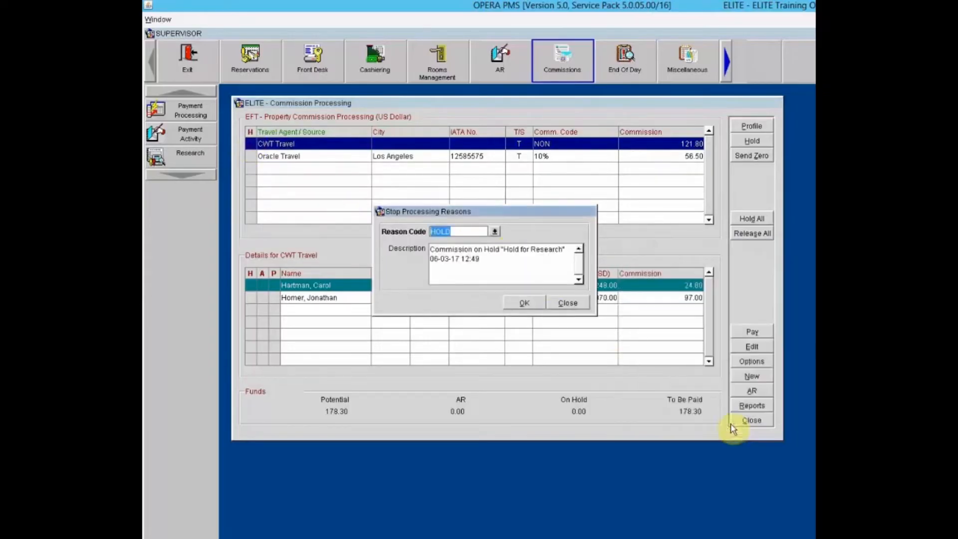
pyautogui.click(523, 303)
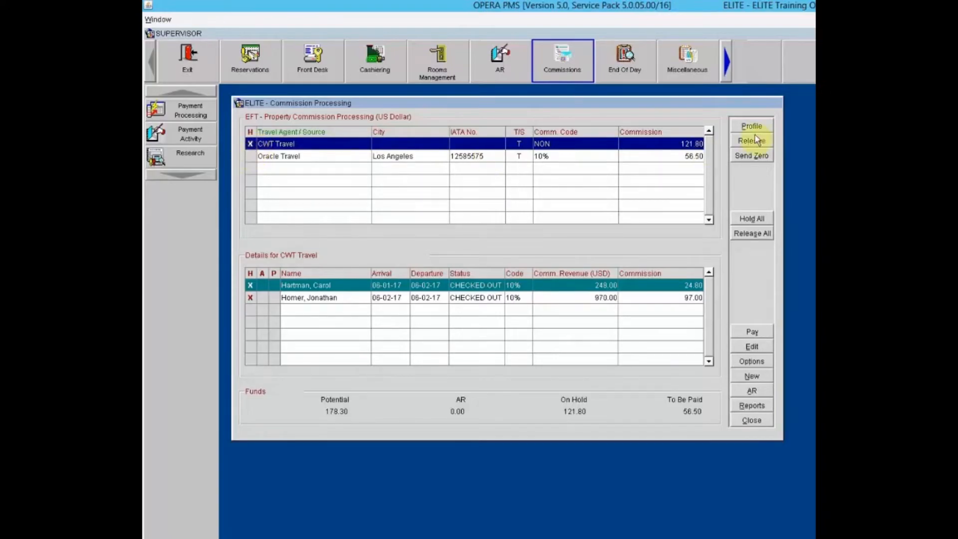
pyautogui.click(250, 144)
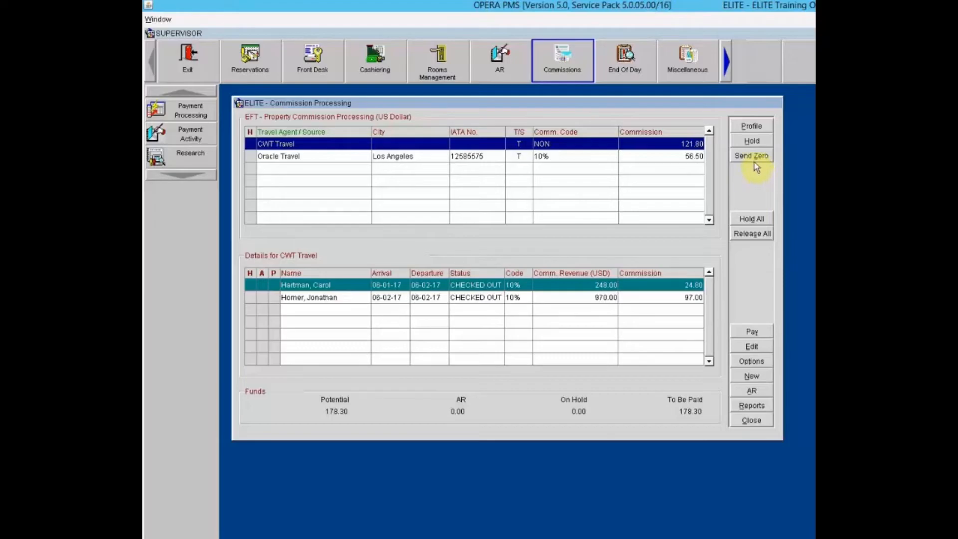
# Start sending zero commissions to history, declining the transfer for both the EFT bank account and CWT Travel.
pyautogui.click(752, 156)
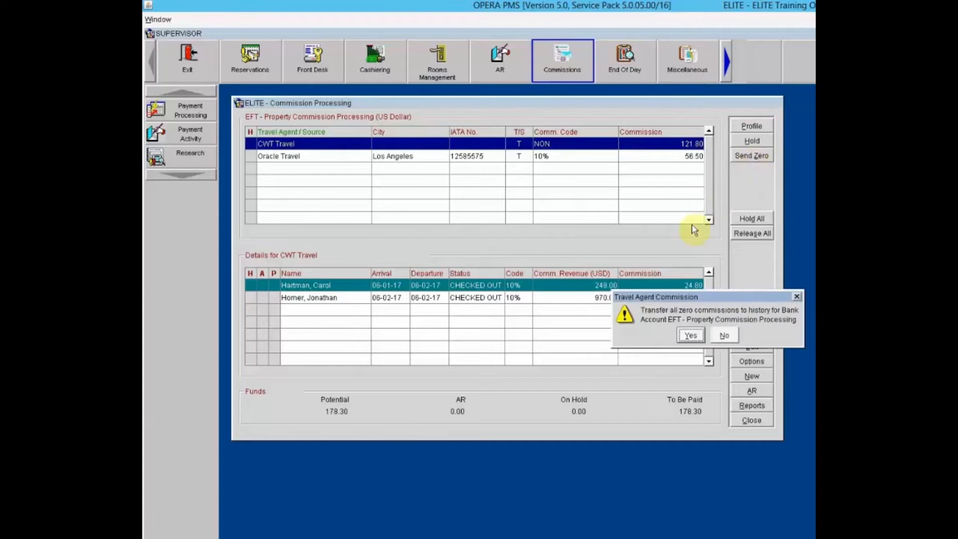
pyautogui.moveTo(664, 291); pyautogui.dragTo(485, 186)
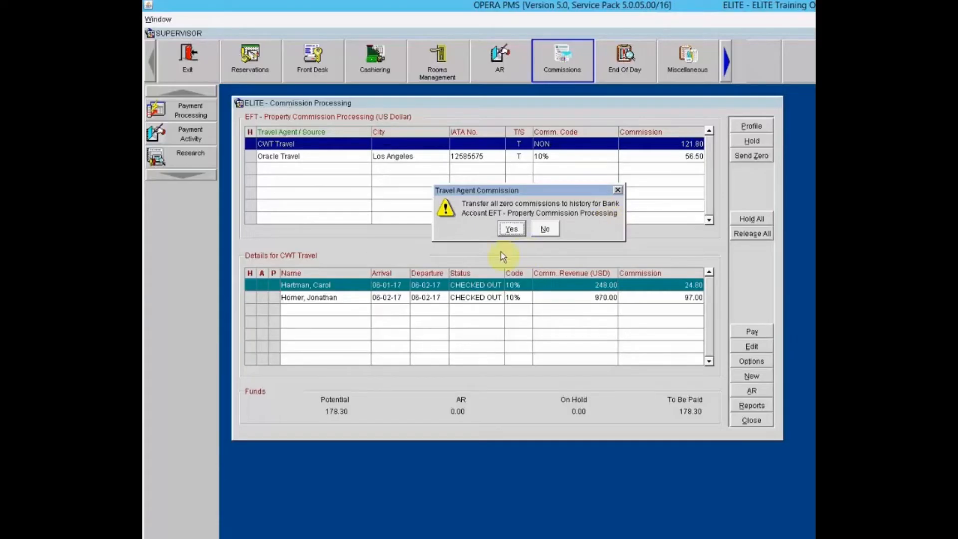
pyautogui.click(537, 231)
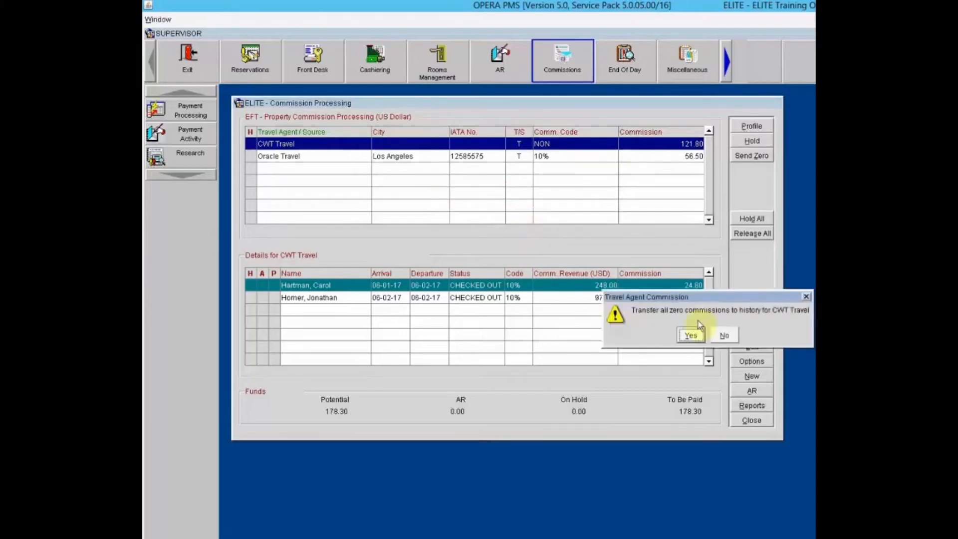
pyautogui.moveTo(697, 298); pyautogui.dragTo(525, 207)
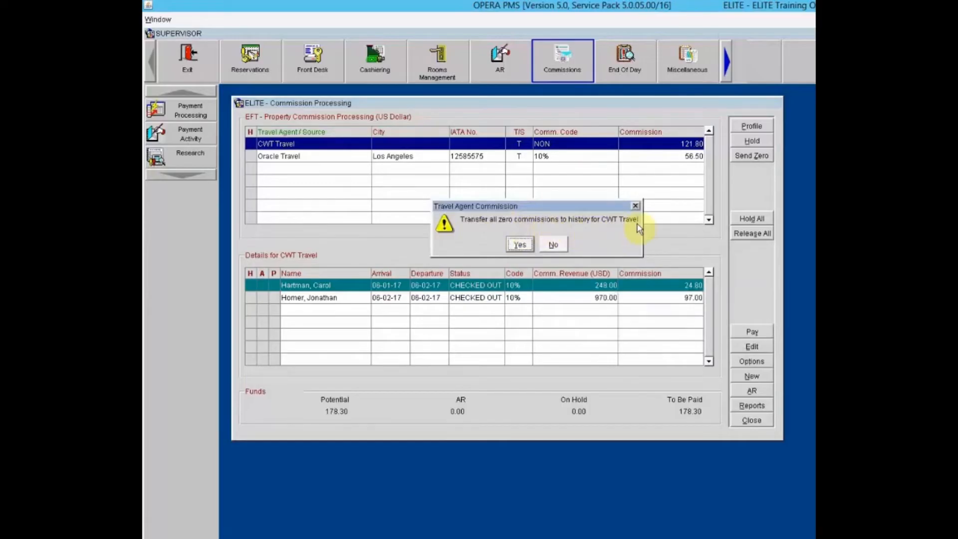
pyautogui.click(554, 244)
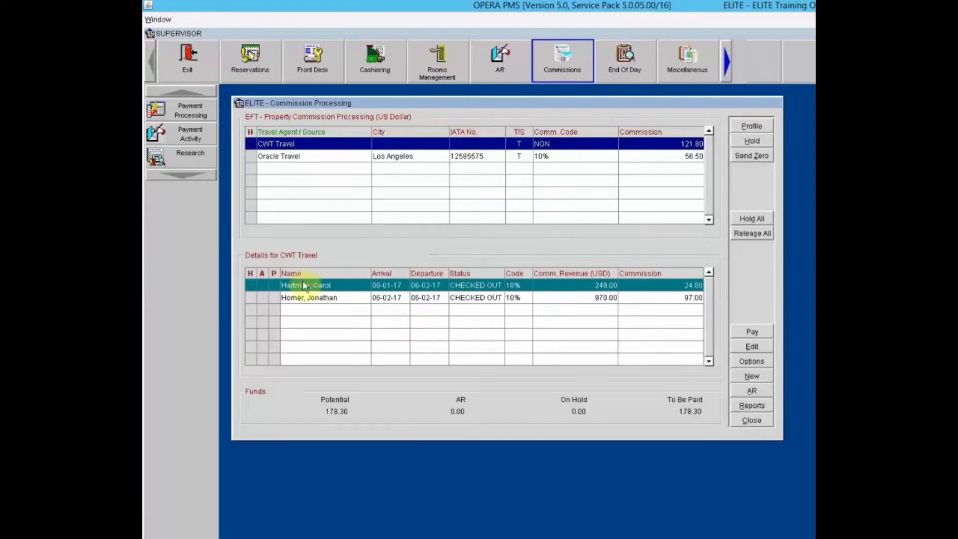
# Hold only the first guest's commission under CWT Travel using reason code HOLD (Hold for Research).
pyautogui.click(250, 287)
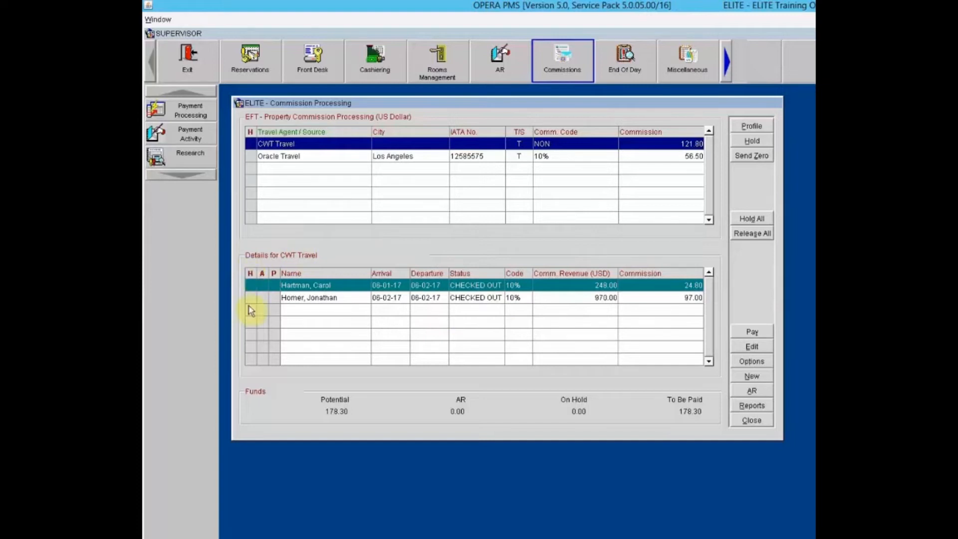
pyautogui.click(363, 288)
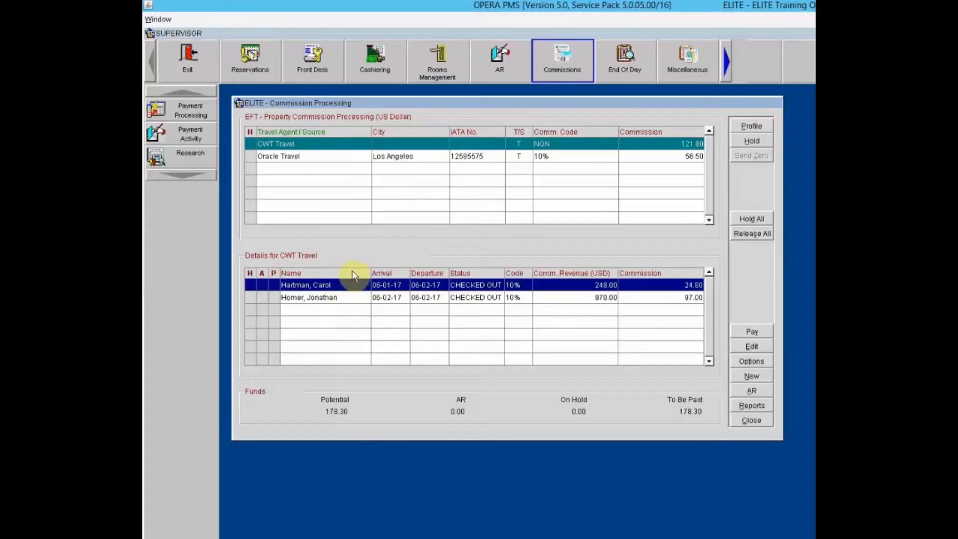
pyautogui.click(251, 287)
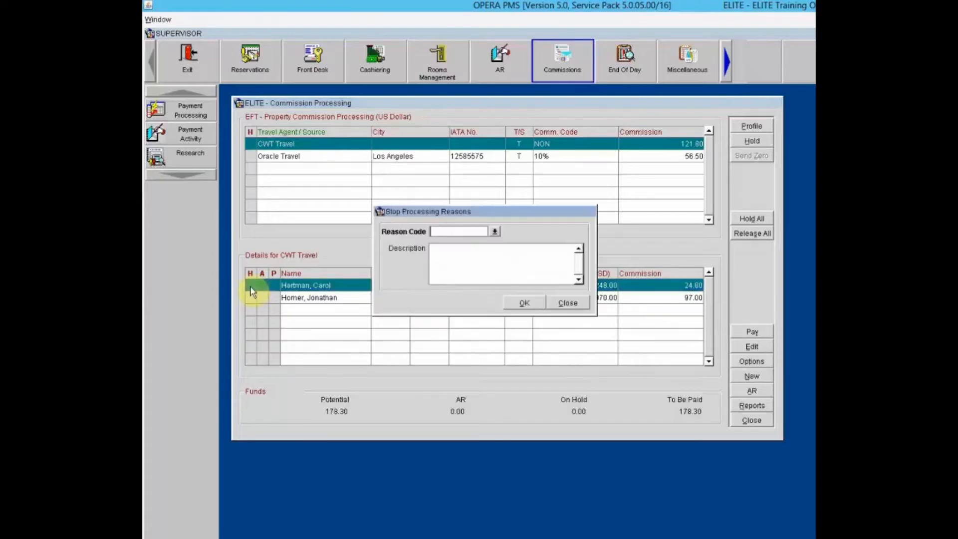
pyautogui.click(494, 231)
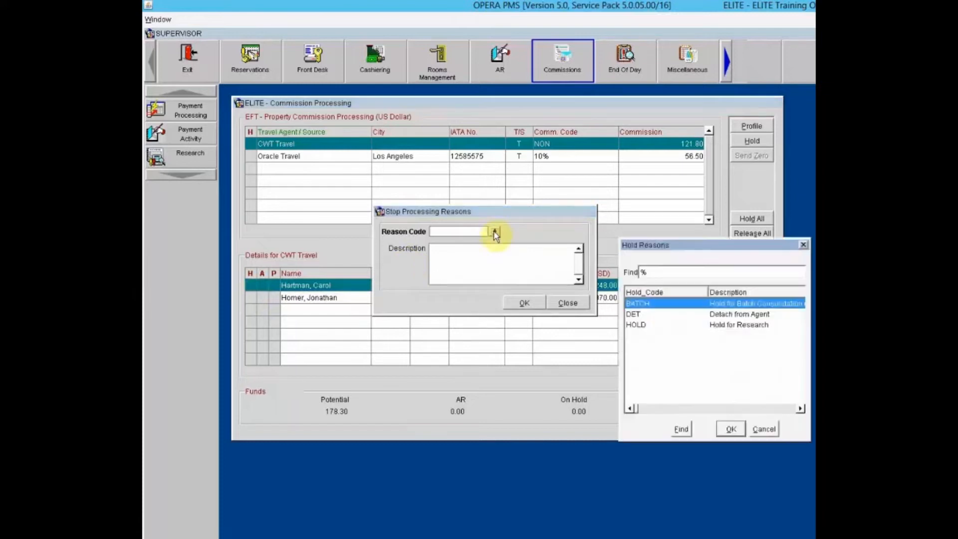
pyautogui.click(666, 314)
pyautogui.click(670, 325)
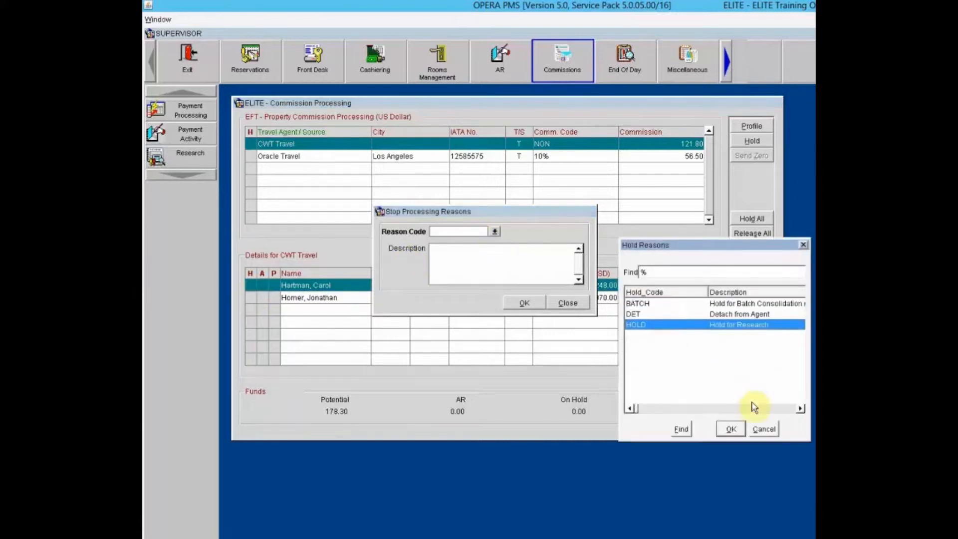
pyautogui.click(731, 428)
pyautogui.click(524, 303)
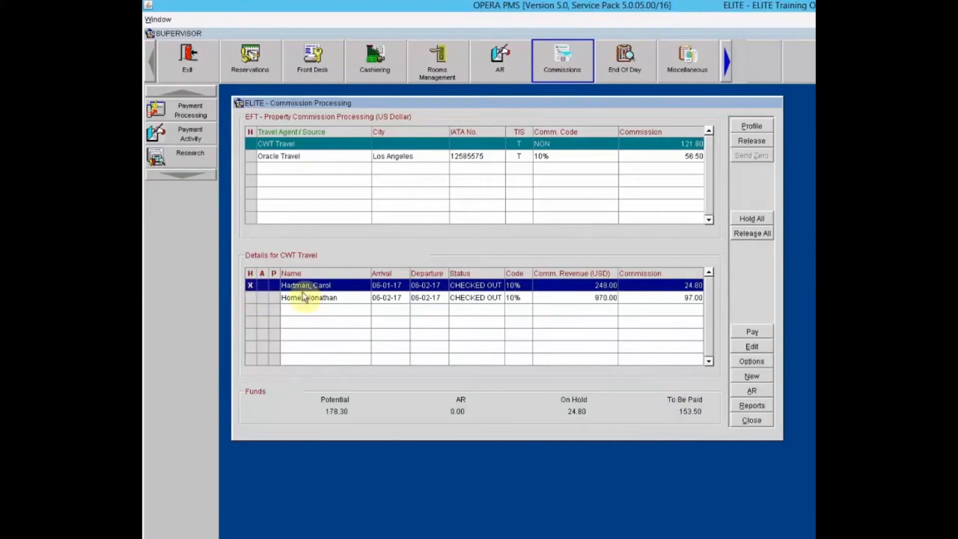
# Mark the second CWT Travel guest's commission for AR and unmark it, and release the first guest's held commission.
pyautogui.click(327, 298)
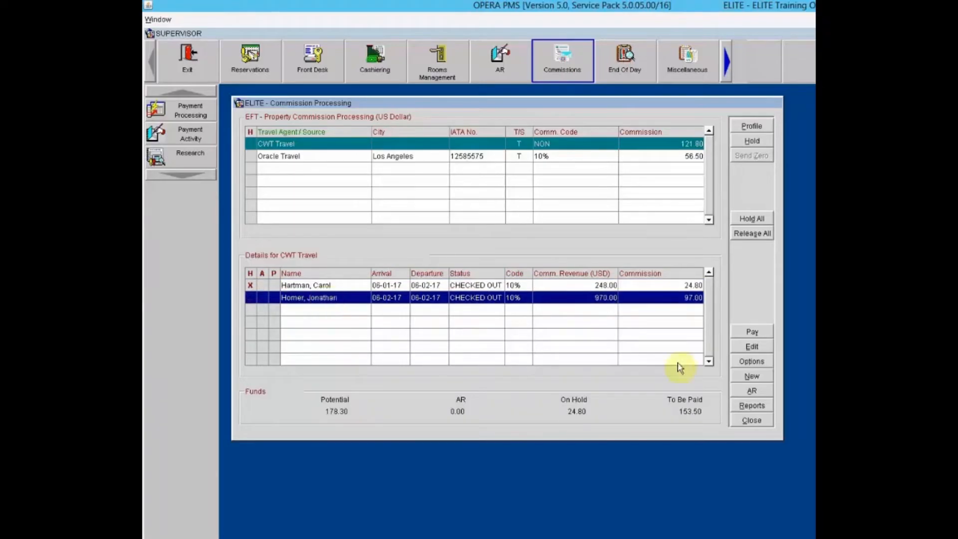
pyautogui.click(751, 392)
pyautogui.click(262, 297)
pyautogui.click(262, 297)
pyautogui.click(263, 298)
pyautogui.click(251, 286)
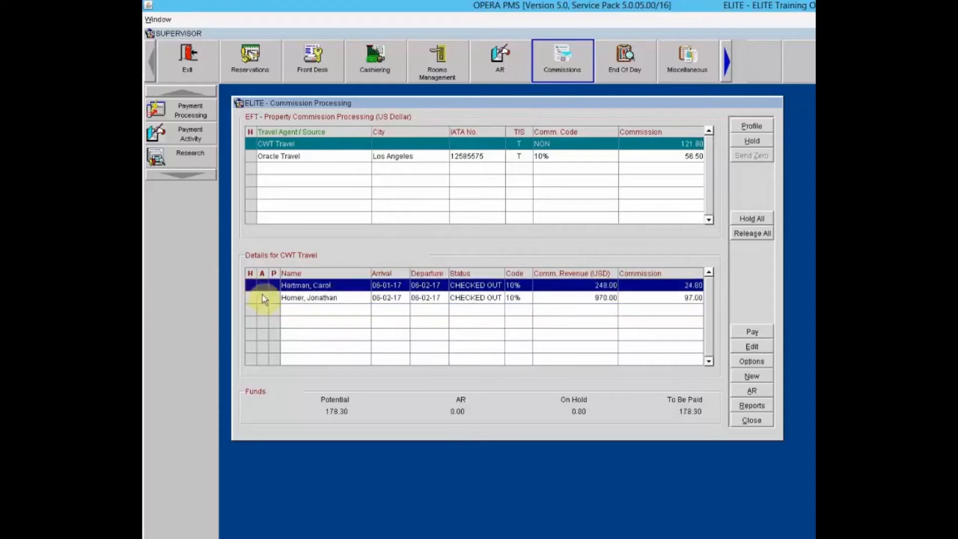
# Hold the second CWT Travel guest's commission with reason code HOLD (Hold for Research), and release it.
pyautogui.click(278, 298)
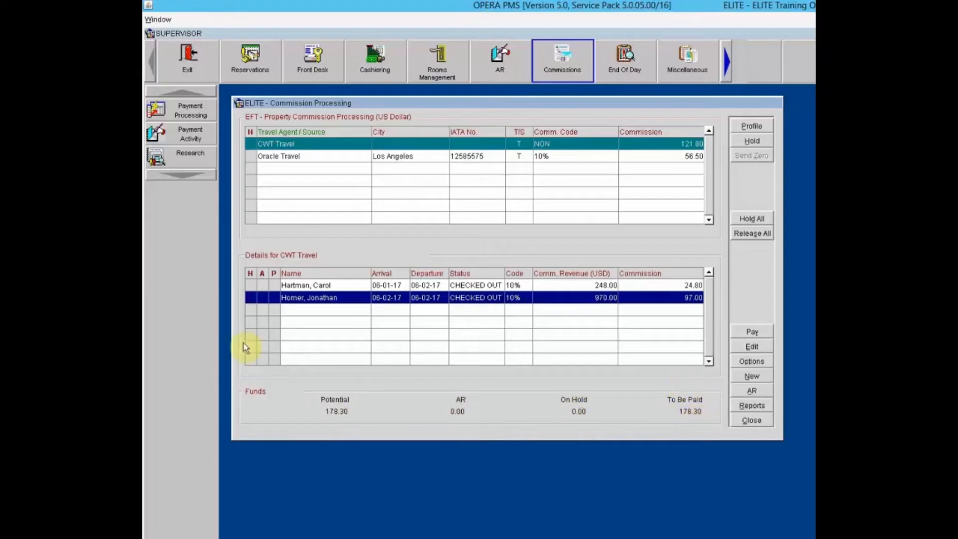
pyautogui.click(250, 298)
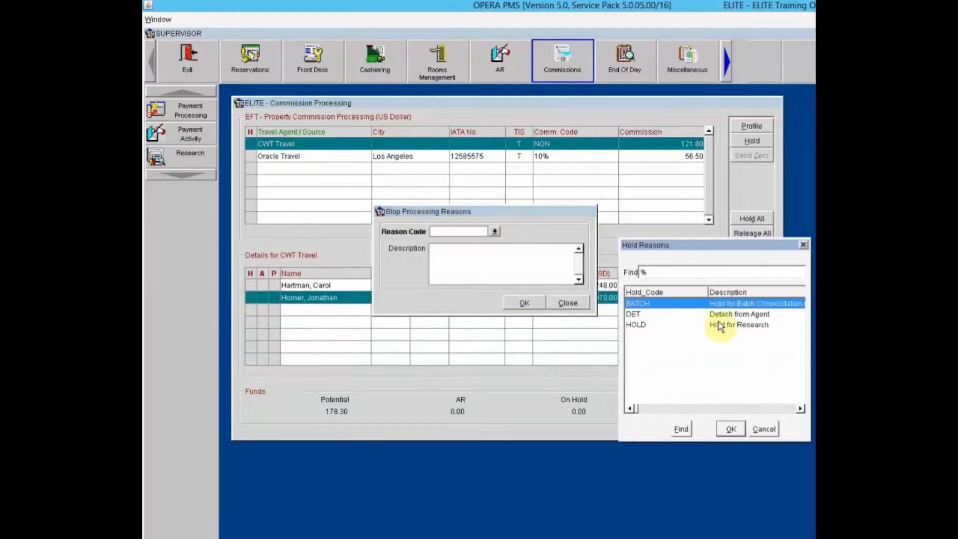
pyautogui.click(718, 325)
pyautogui.click(730, 428)
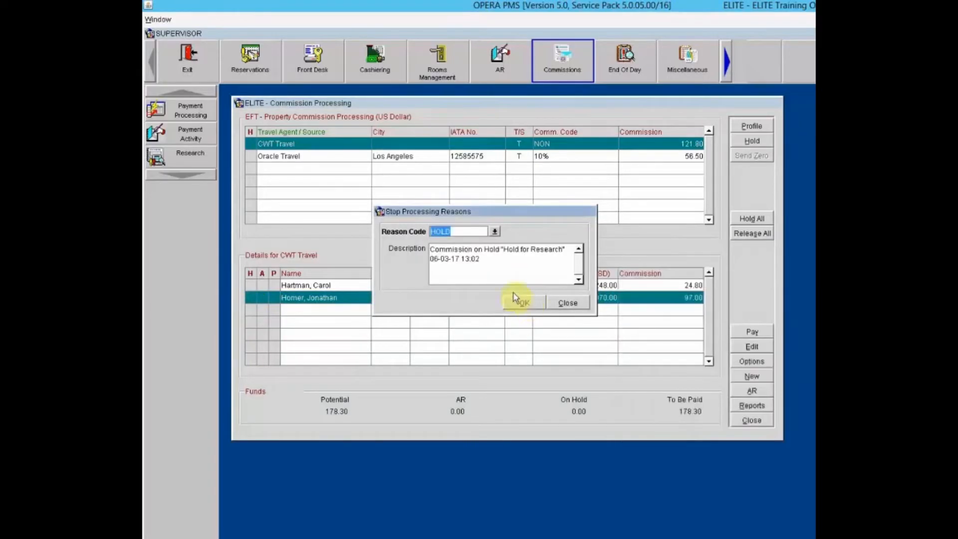
pyautogui.click(523, 302)
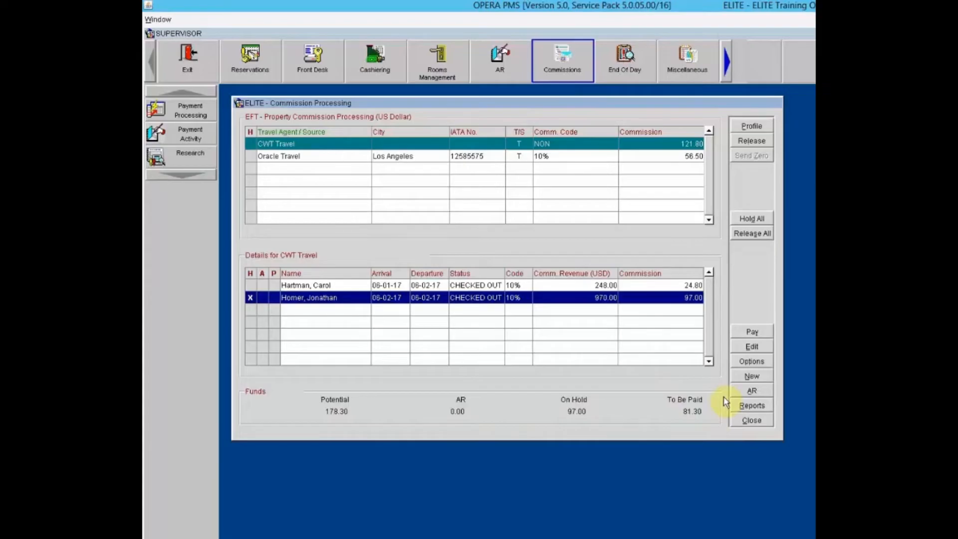
pyautogui.click(250, 299)
# Open the reservation behind the second CWT Travel guest's commission from the commission options.
pyautogui.click(752, 363)
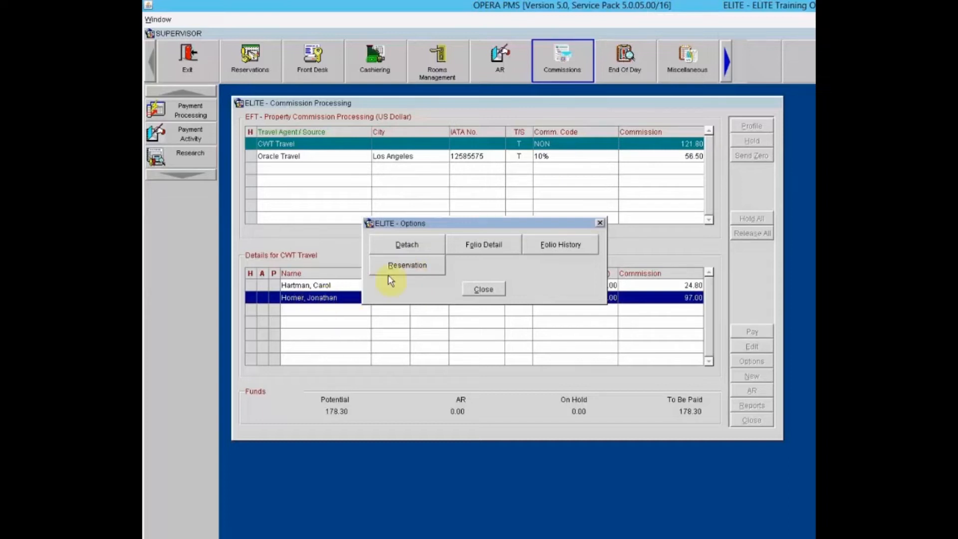
pyautogui.click(402, 265)
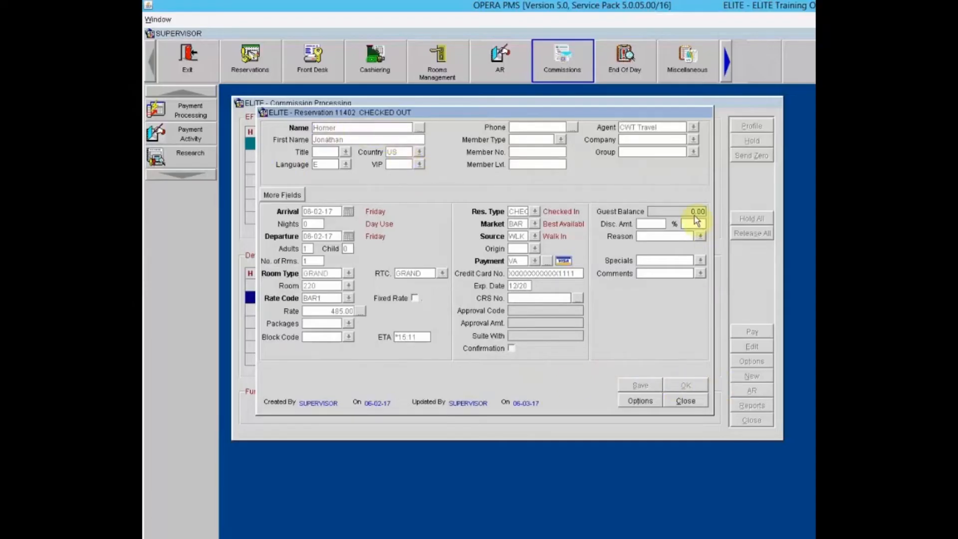
# Close the reservation and examine the room charge in the second CWT Travel guest's folio detail.
pyautogui.click(697, 401)
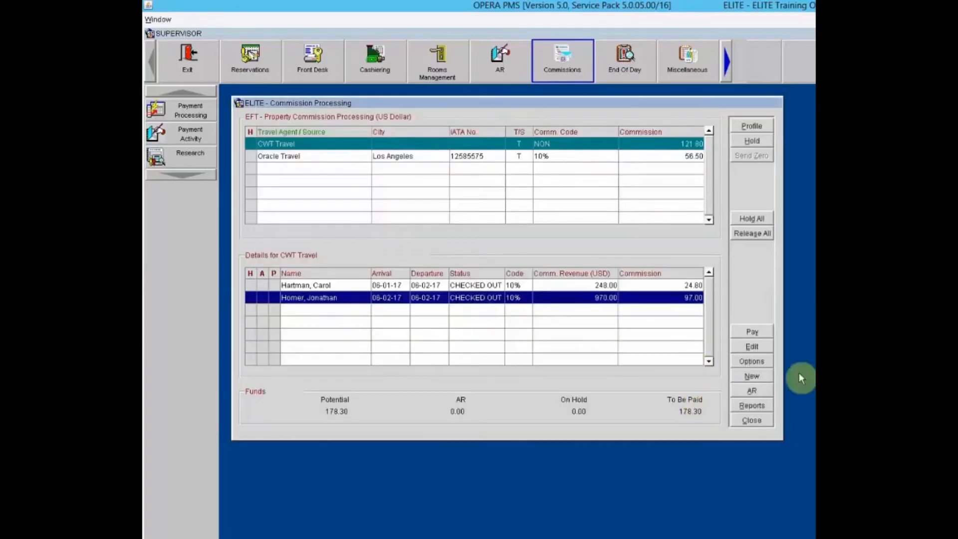
pyautogui.click(752, 361)
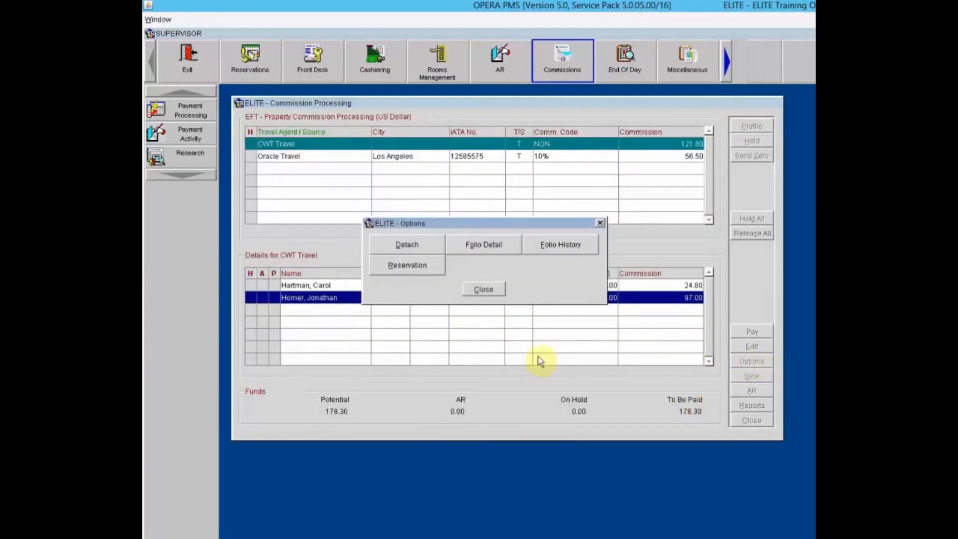
pyautogui.click(481, 247)
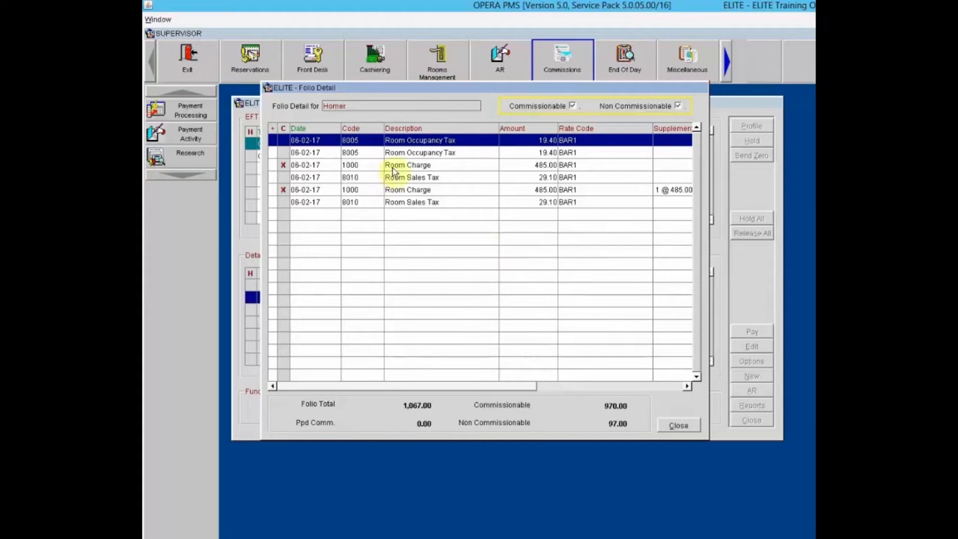
pyautogui.click(425, 167)
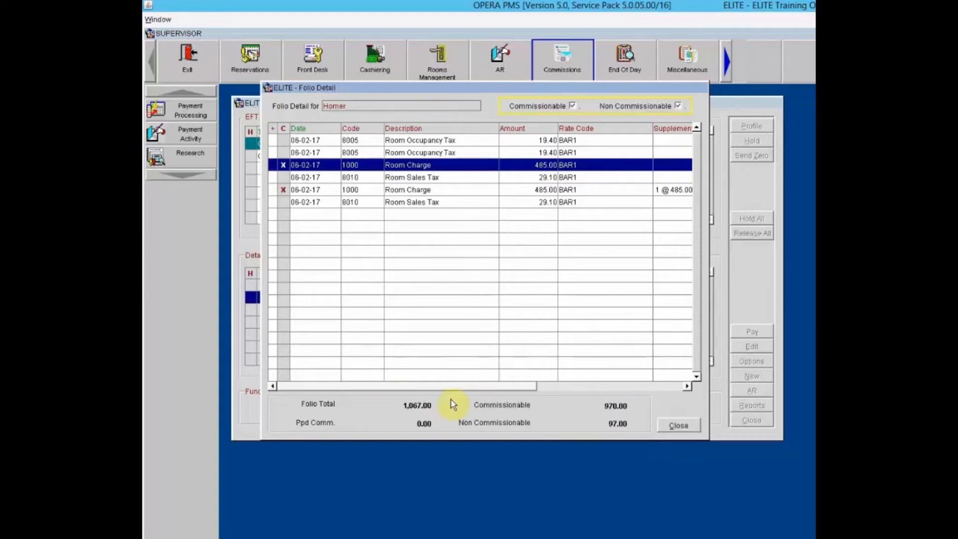
pyautogui.click(675, 426)
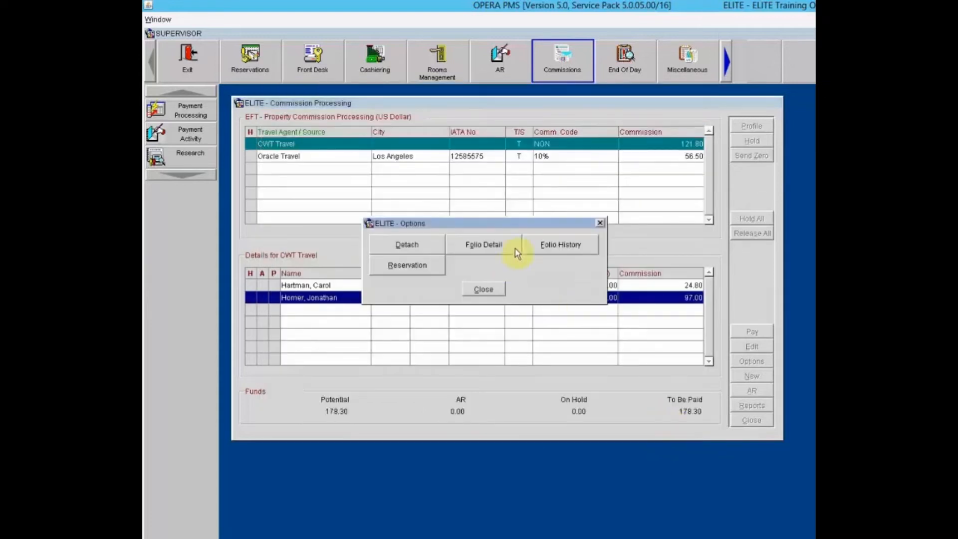
# Check the folio history entry for the second CWT Travel guest and return to the commission options.
pyautogui.click(547, 246)
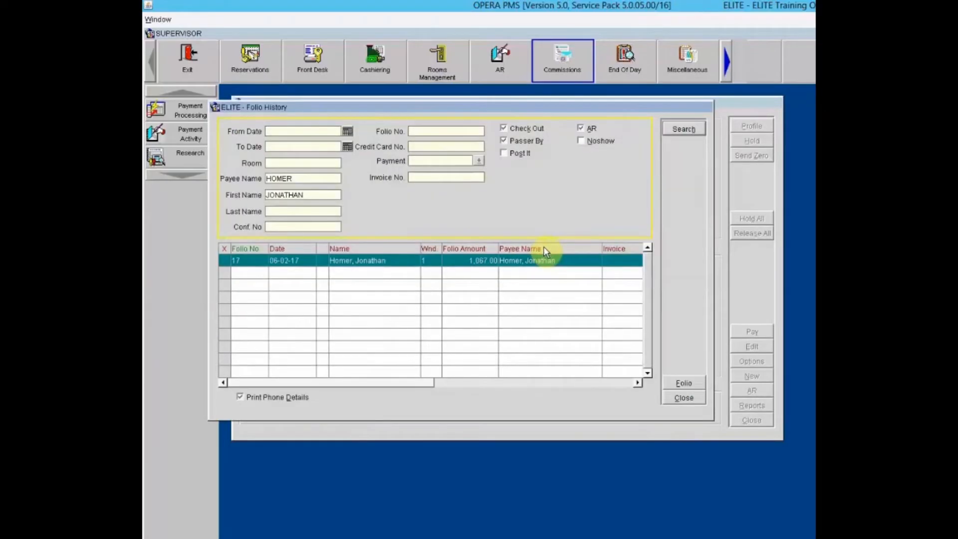
pyautogui.click(345, 263)
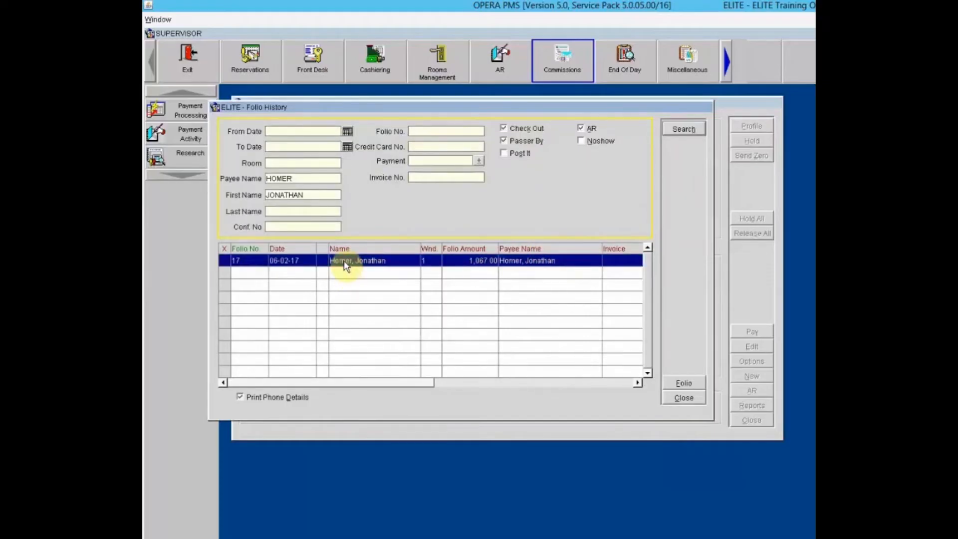
pyautogui.click(681, 398)
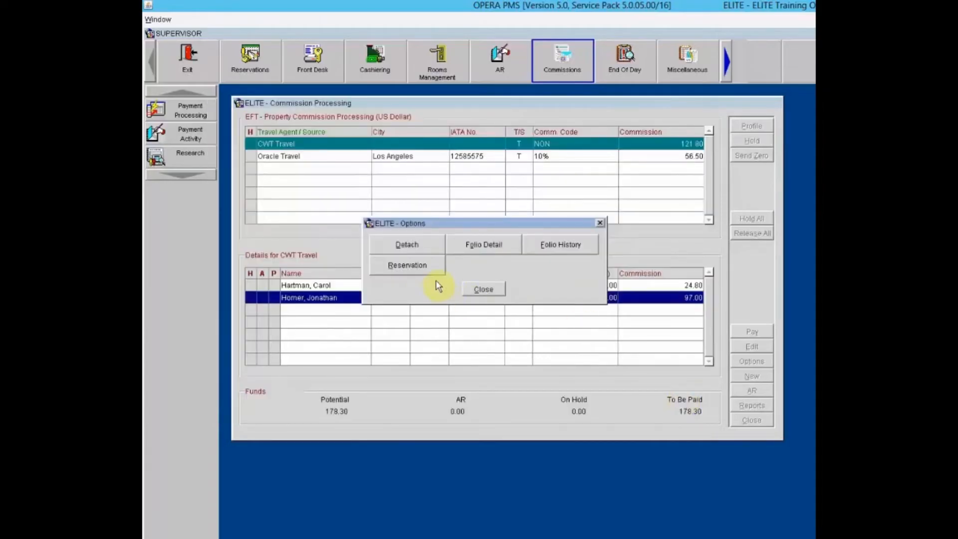
# Detach the second guest's commission from CWT Travel using reason code DET (Detach from Agent).
pyautogui.click(412, 248)
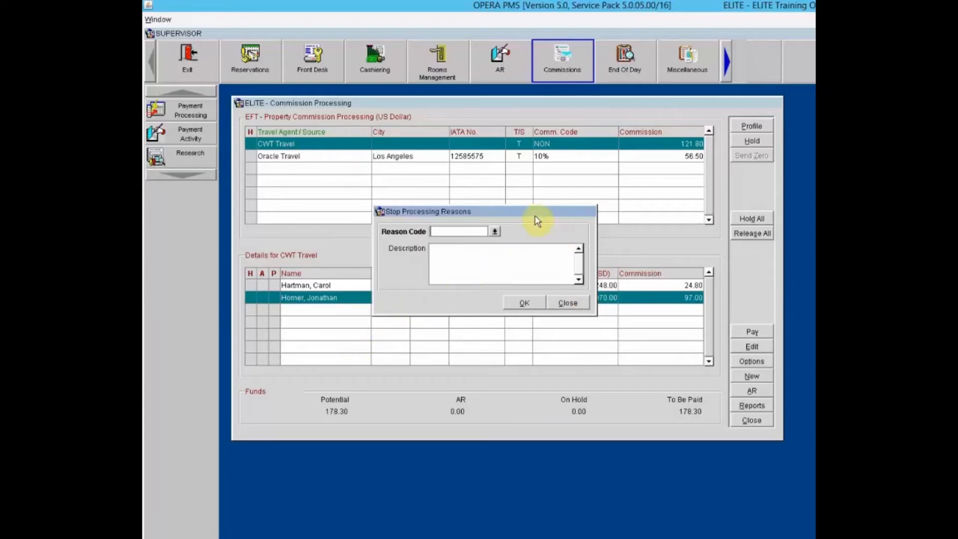
pyautogui.moveTo(535, 213); pyautogui.dragTo(544, 148)
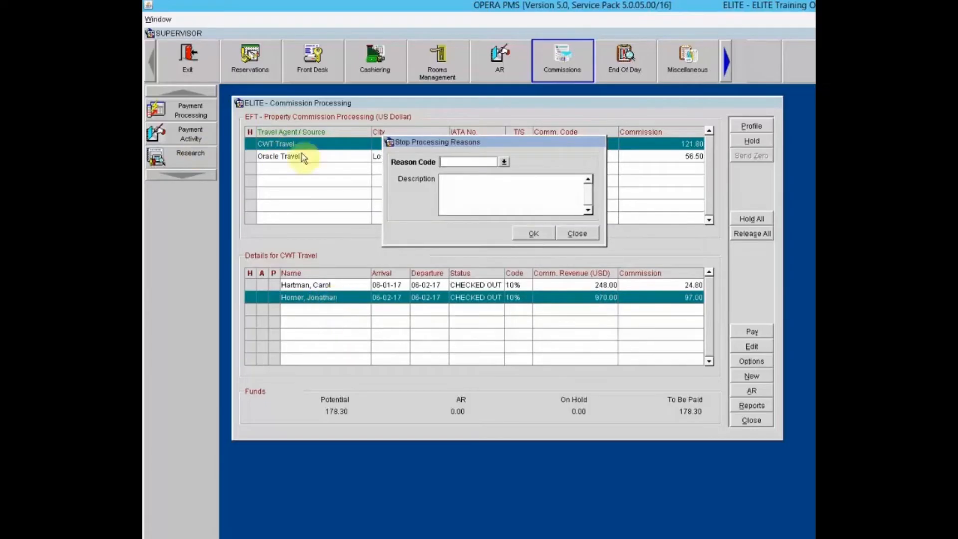
pyautogui.click(504, 162)
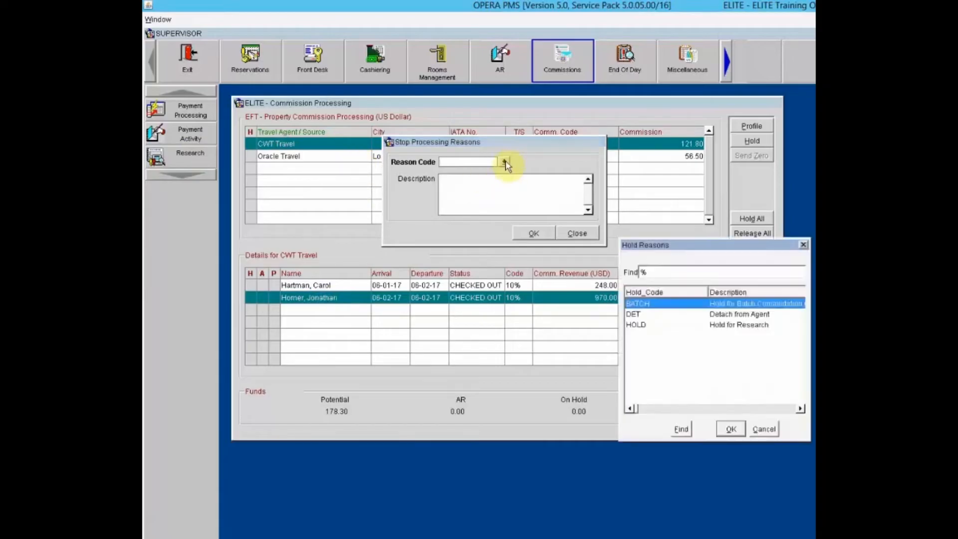
pyautogui.click(729, 316)
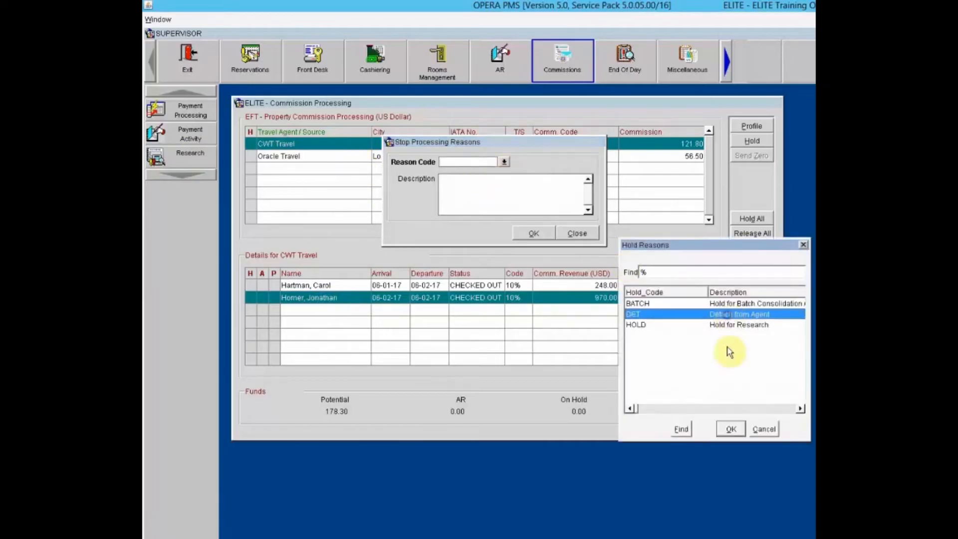
pyautogui.click(731, 429)
pyautogui.click(534, 234)
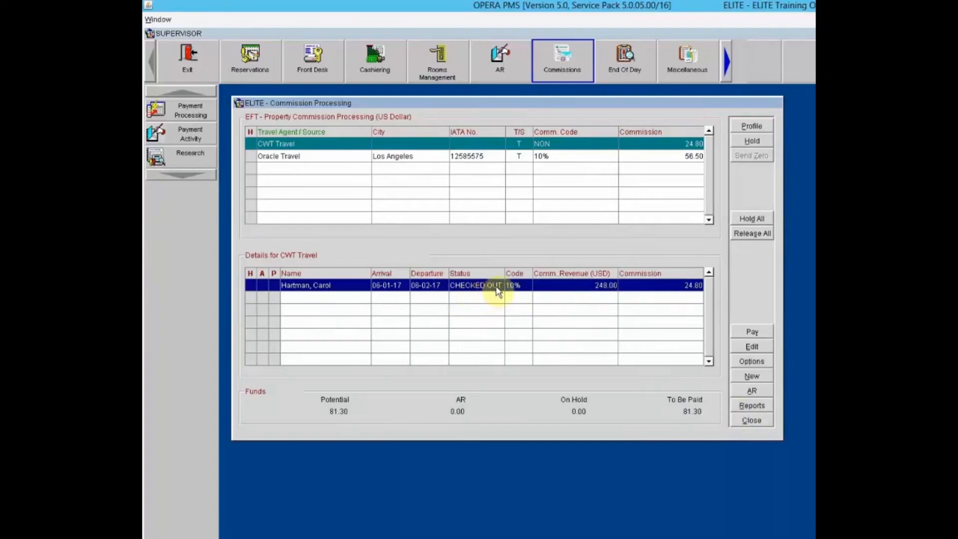
# Review the commission record of the guest still under CWT Travel, save it and close it.
pyautogui.click(748, 348)
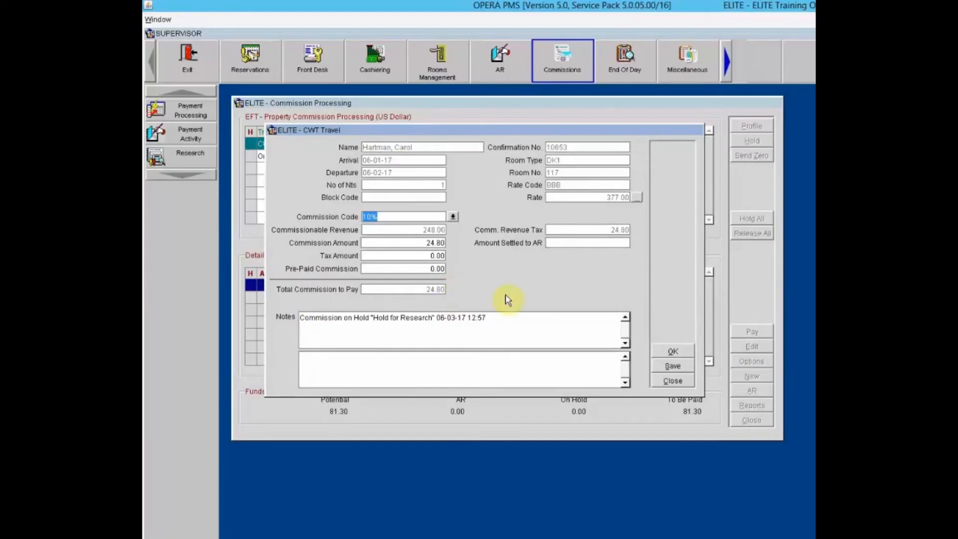
pyautogui.click(670, 367)
pyautogui.click(672, 381)
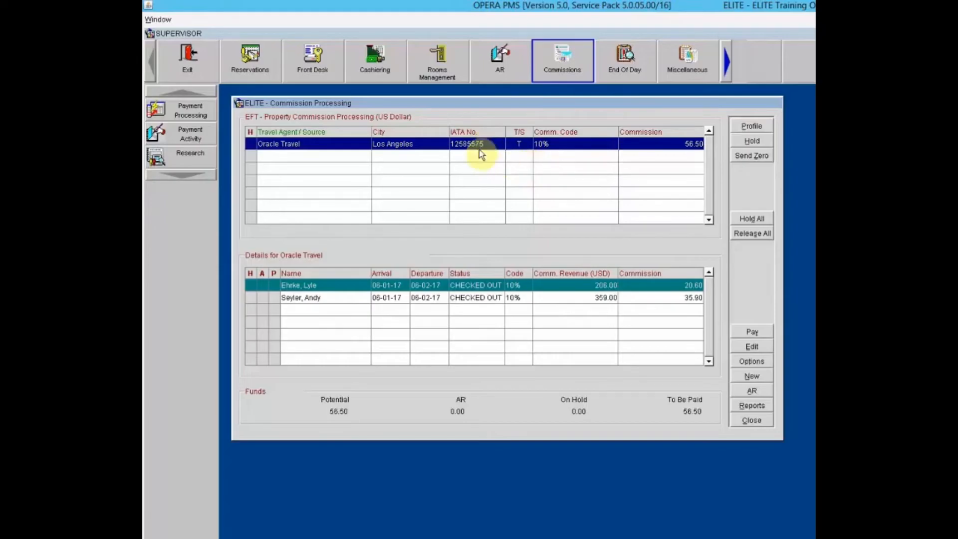
# Start a new commission entry for the agent CWT Travel and agree to add guest stay records manually.
pyautogui.click(751, 377)
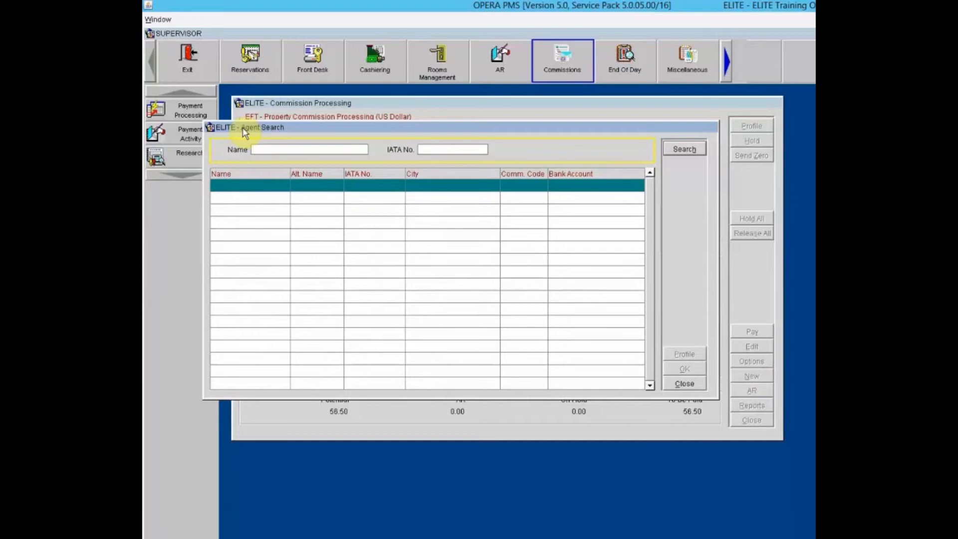
pyautogui.click(277, 150)
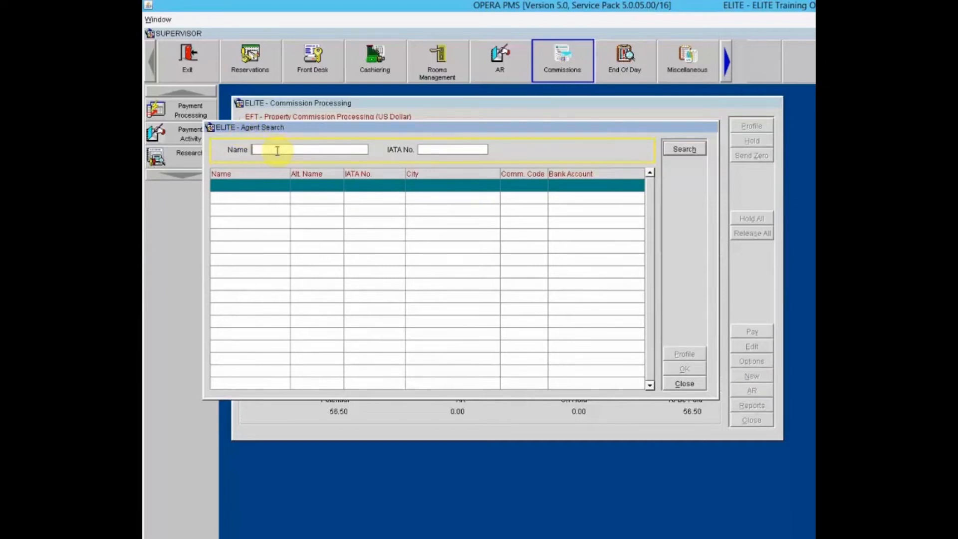
pyautogui.write('cwt travel')
pyautogui.click(690, 150)
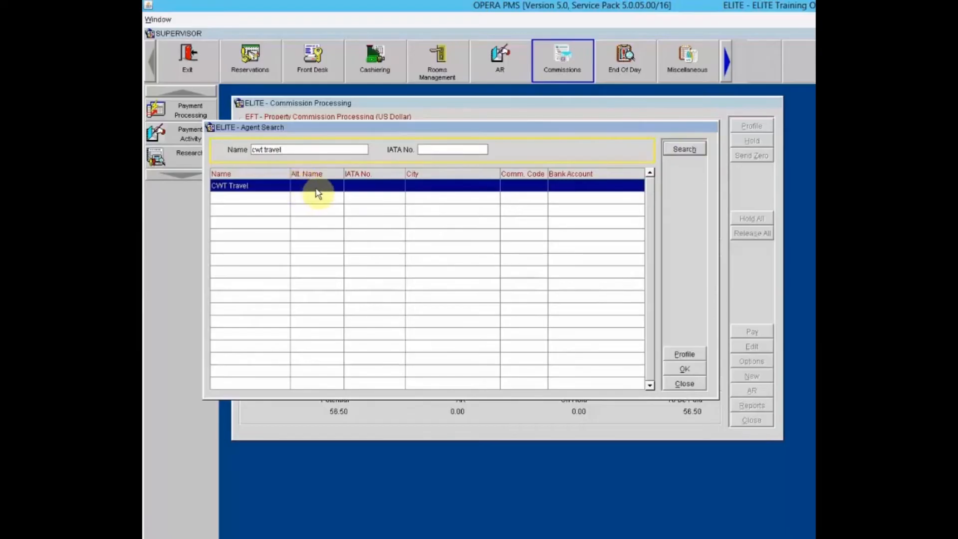
pyautogui.click(685, 369)
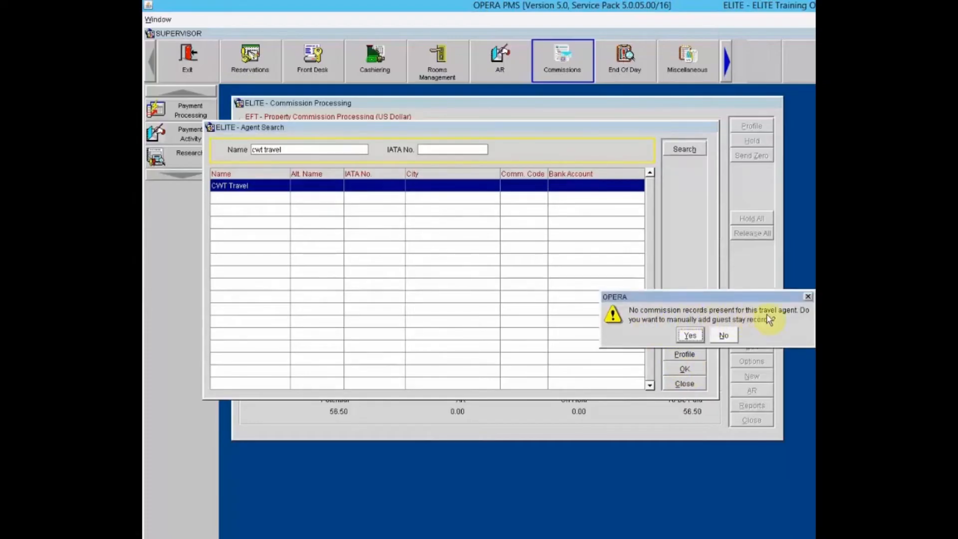
pyautogui.click(697, 336)
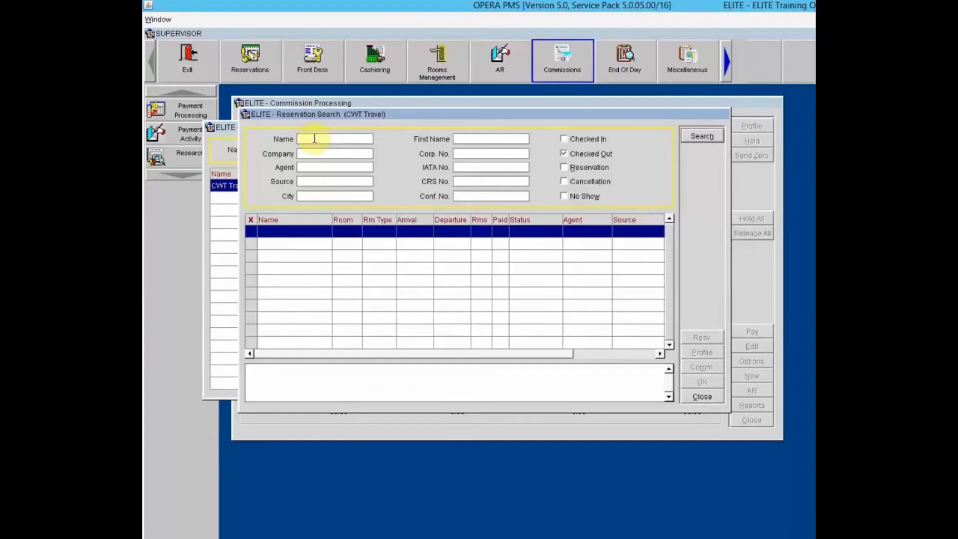
# Find the checked-out reservation in room 117 by the guest's last name and attach it to CWT Travel.
pyautogui.write('Harrigan')
pyautogui.press('Return')
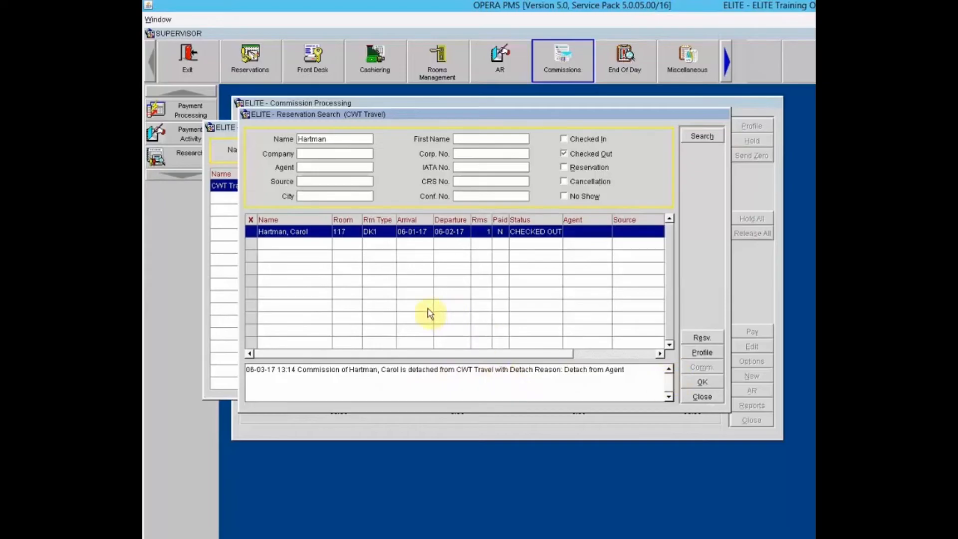
pyautogui.click(250, 232)
pyautogui.click(705, 384)
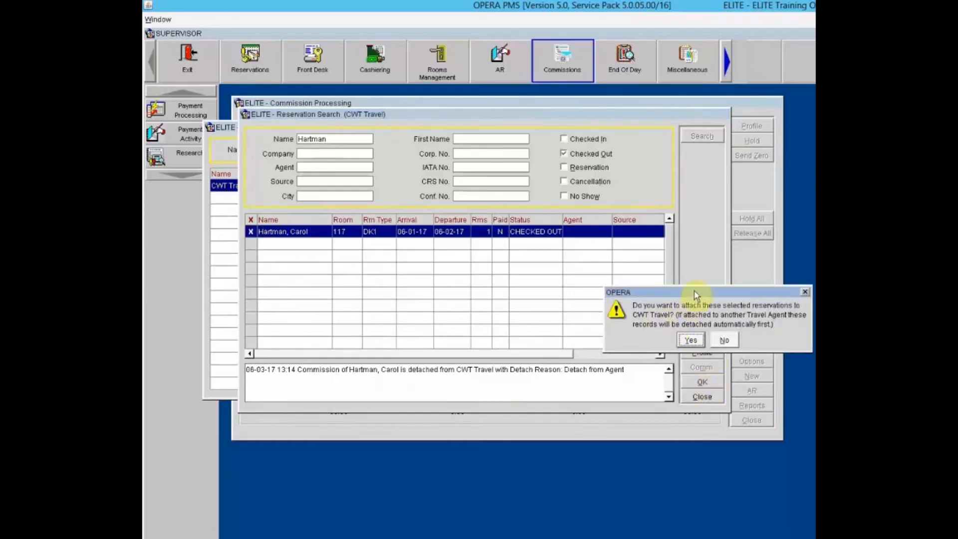
pyautogui.moveTo(693, 291); pyautogui.dragTo(546, 257)
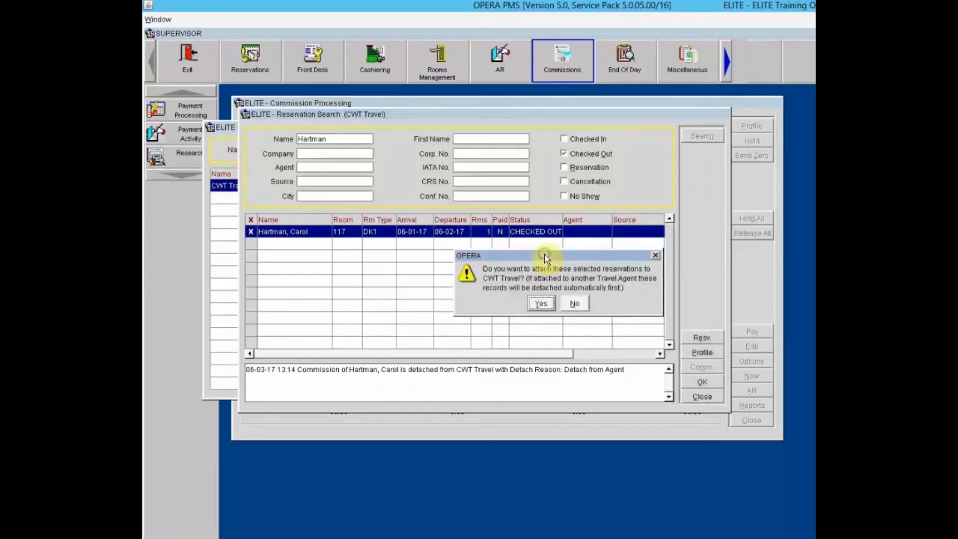
pyautogui.click(540, 304)
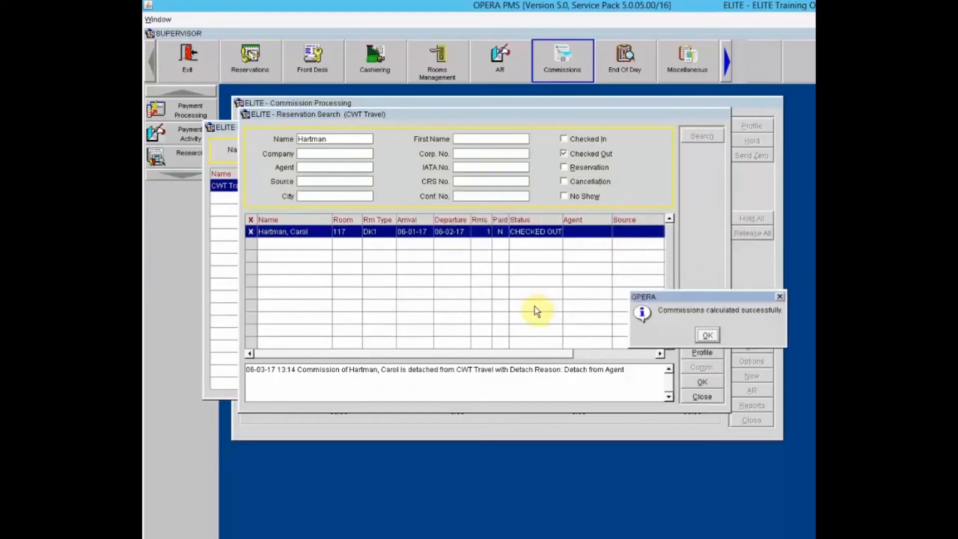
pyautogui.click(706, 336)
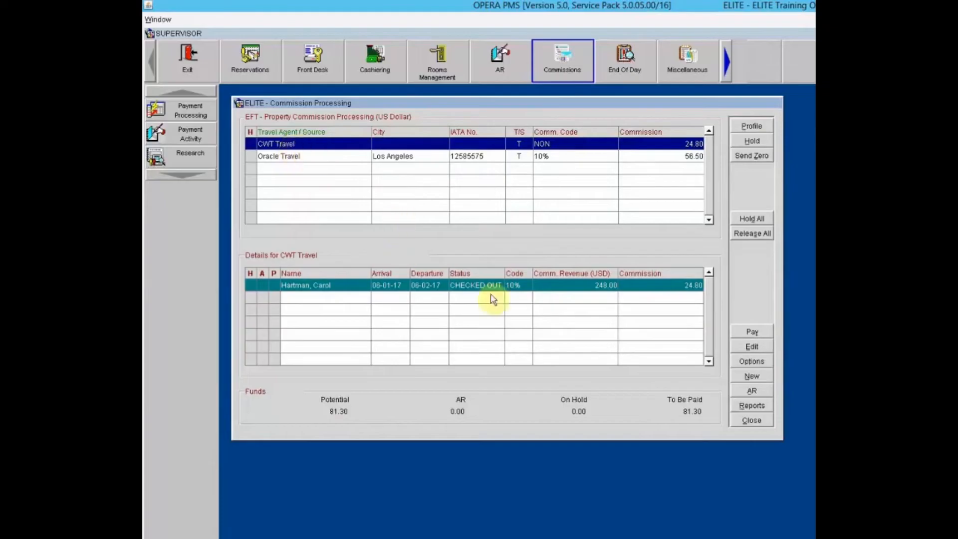
# Start another new commission entry with CWT Travel as the agent.
pyautogui.click(753, 377)
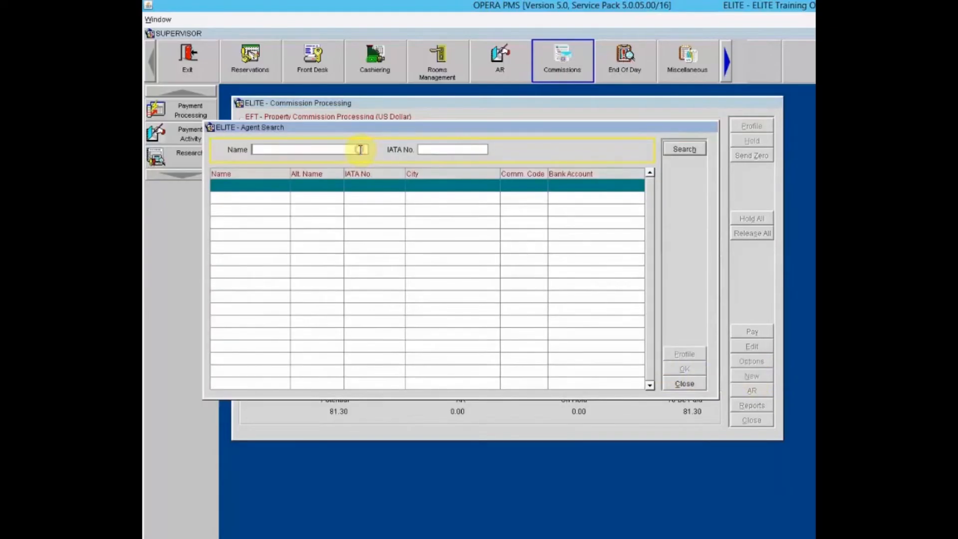
pyautogui.write('cwt travel')
pyautogui.press('Return')
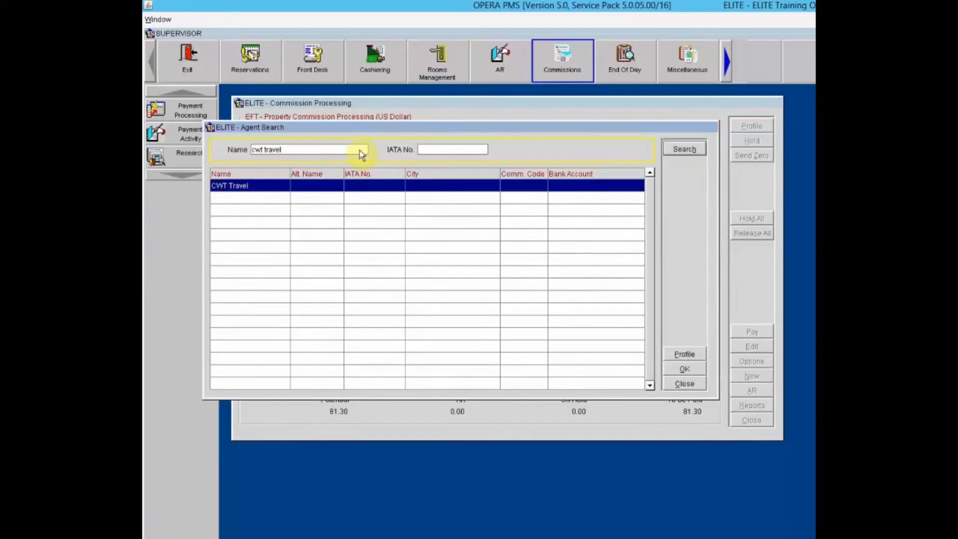
pyautogui.click(685, 369)
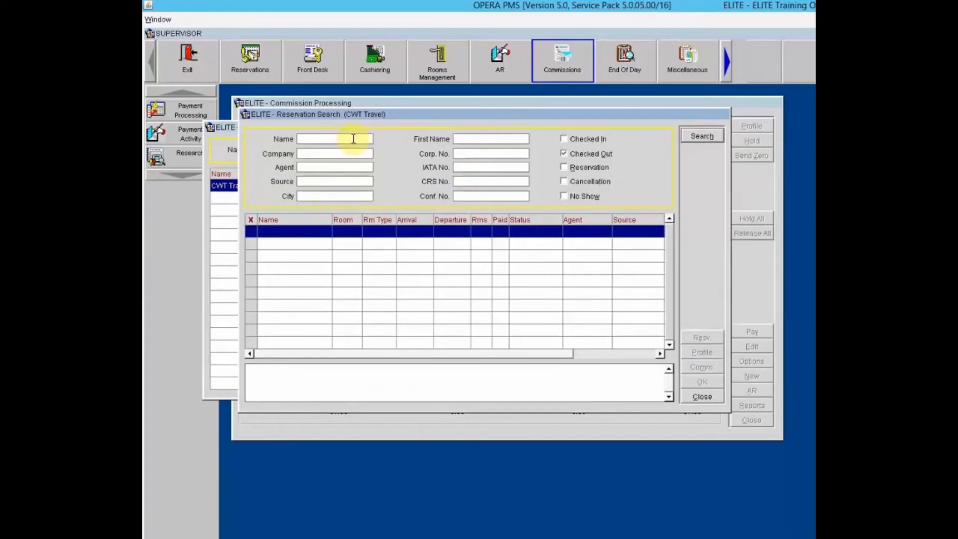
# Find the checked-out reservation in room 220 by the guest's last name and attach it to CWT Travel.
pyautogui.write('Homer')
pyautogui.press('Return')
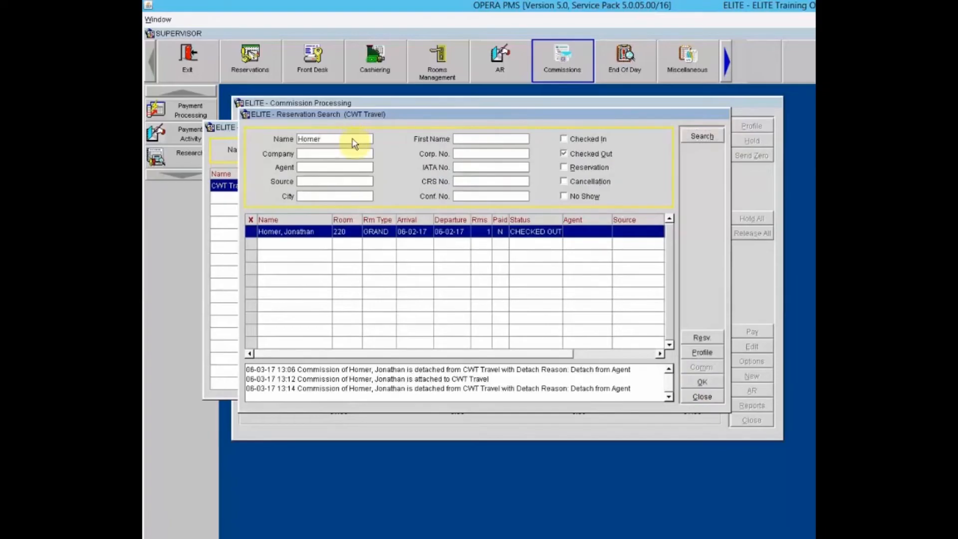
pyautogui.click(250, 233)
pyautogui.click(715, 383)
pyautogui.moveTo(716, 290); pyautogui.dragTo(582, 248)
pyautogui.click(565, 299)
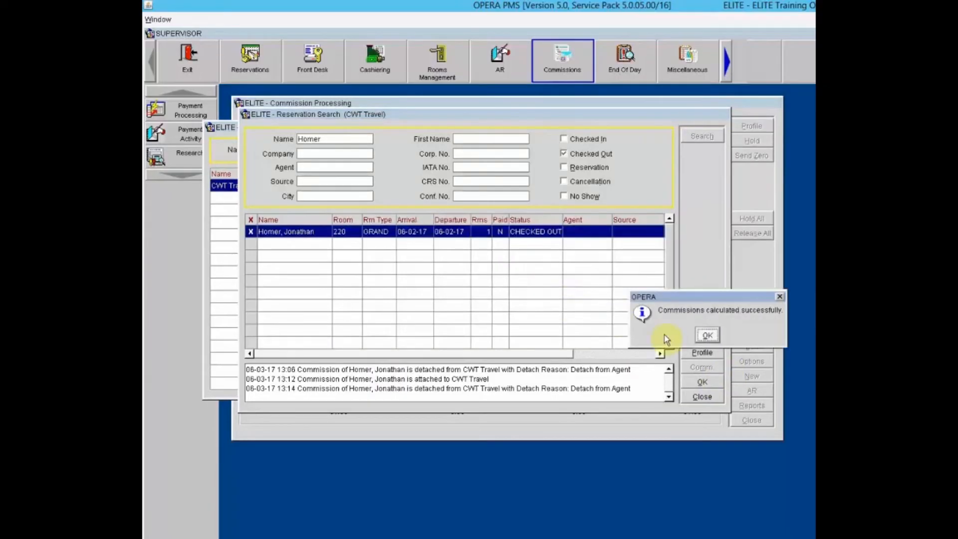
pyautogui.click(707, 334)
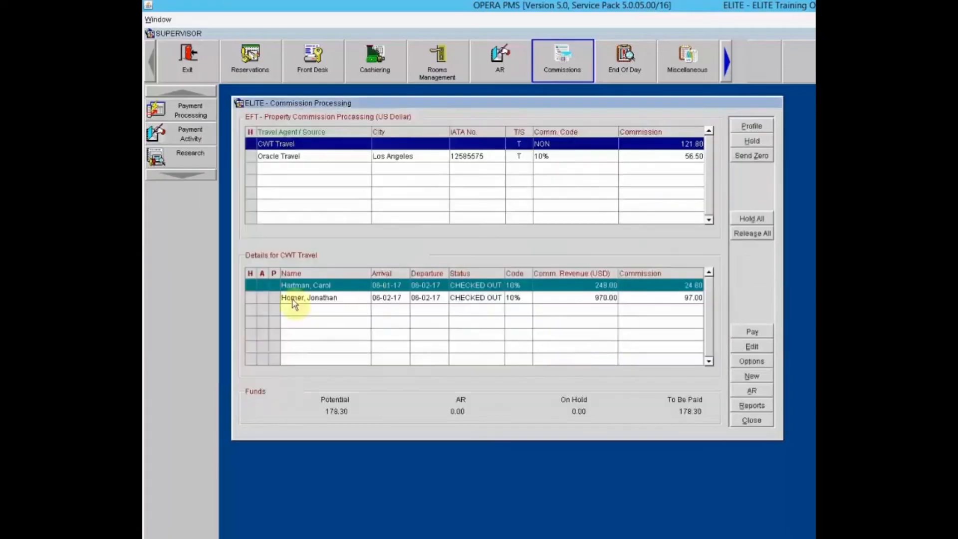
# Open the CWT Travel commission for the stay from 06-01-17 to 06-02-17 for editing.
pyautogui.click(309, 285)
pyautogui.click(311, 299)
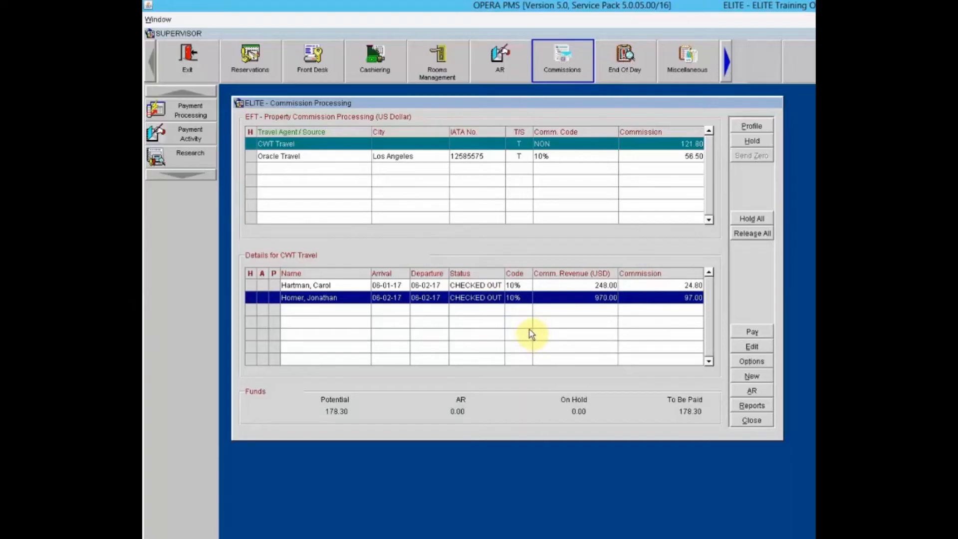
pyautogui.click(533, 287)
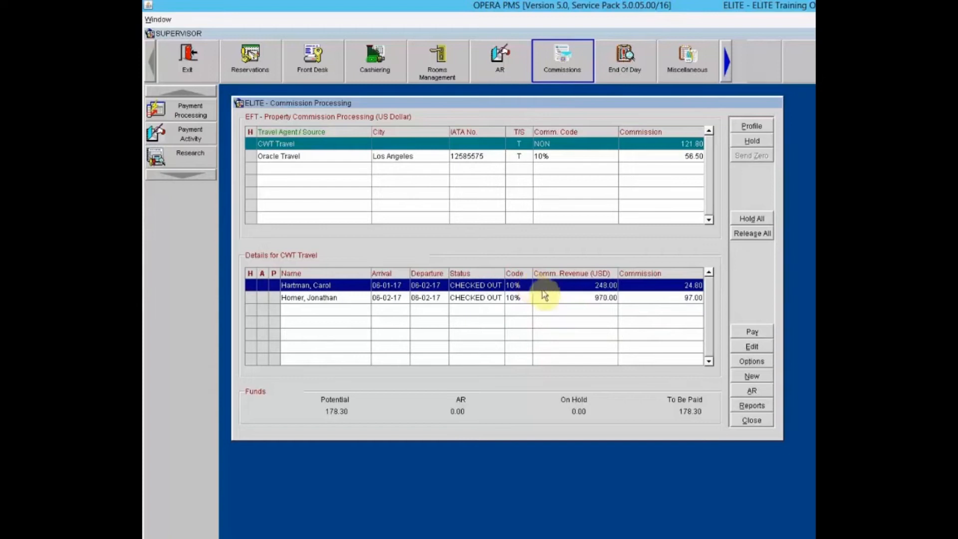
pyautogui.click(750, 346)
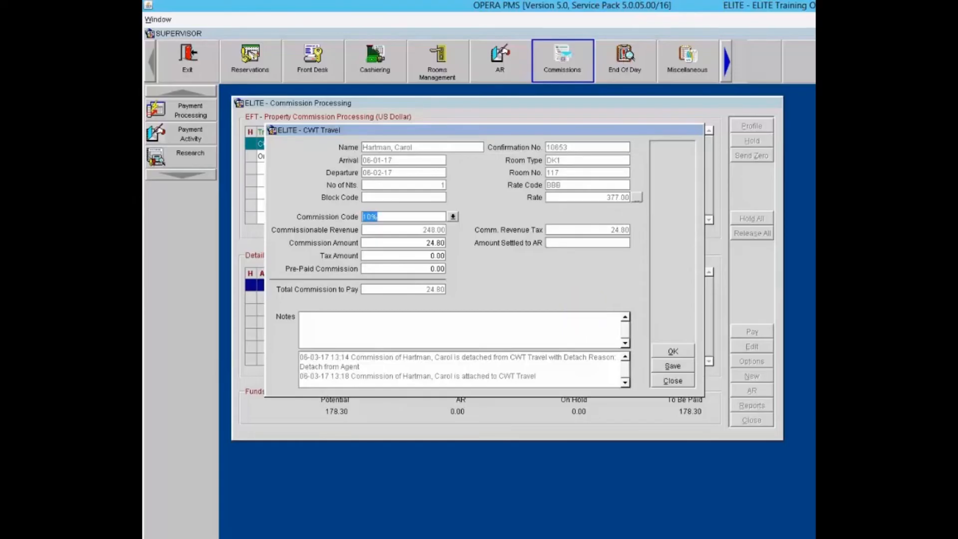
# Set the commission amount to 23.80 with taxes recalculated, save it, and check the newest entry in the change log.
pyautogui.click(320, 325)
pyautogui.click(421, 243)
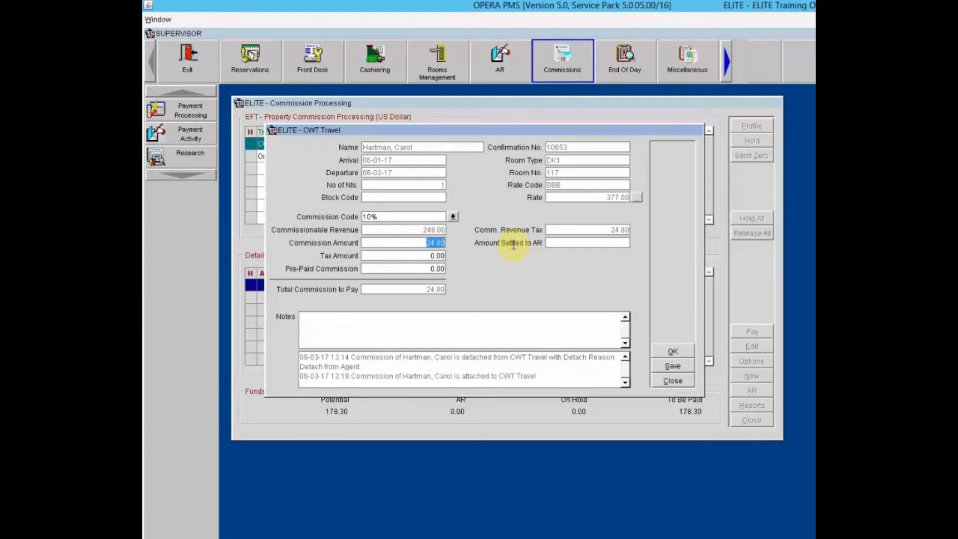
pyautogui.write('23.80')
pyautogui.click(669, 349)
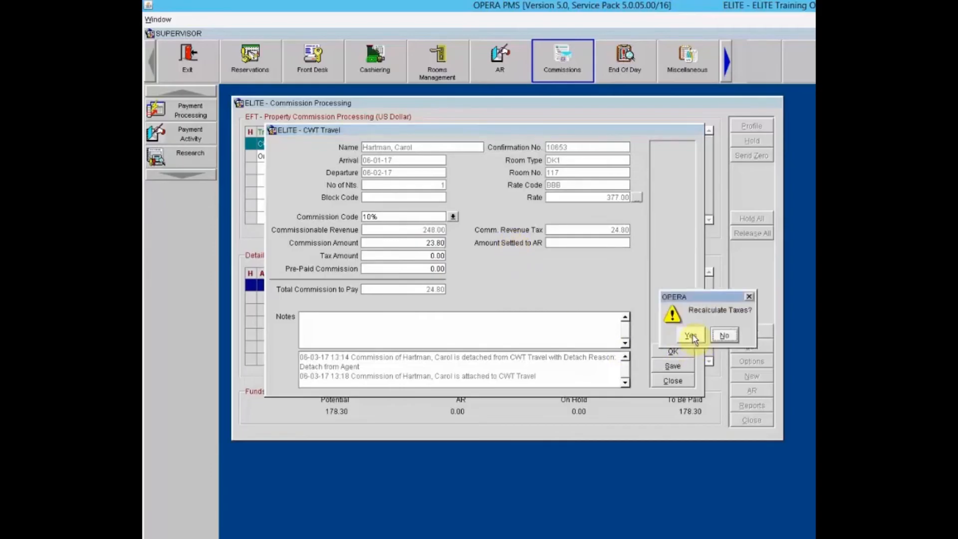
pyautogui.click(690, 336)
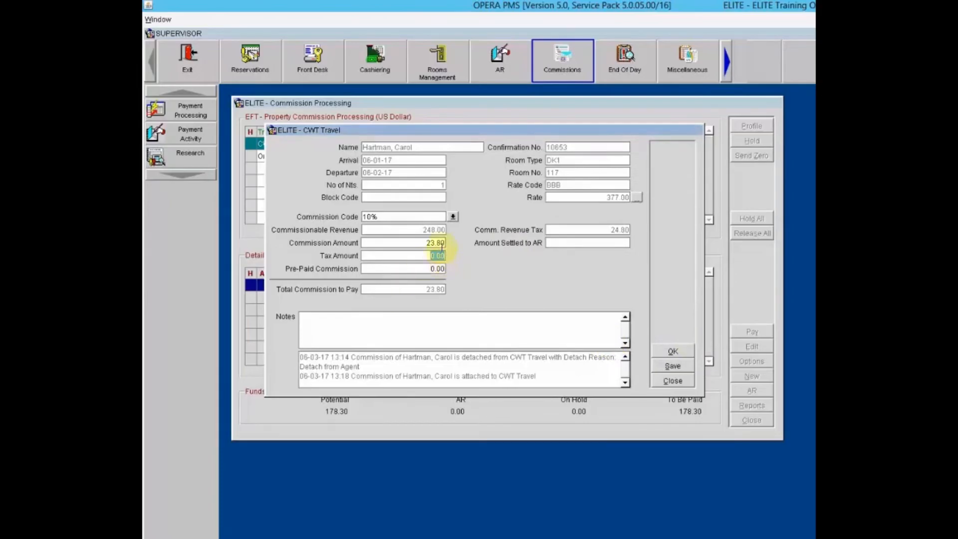
pyautogui.click(673, 367)
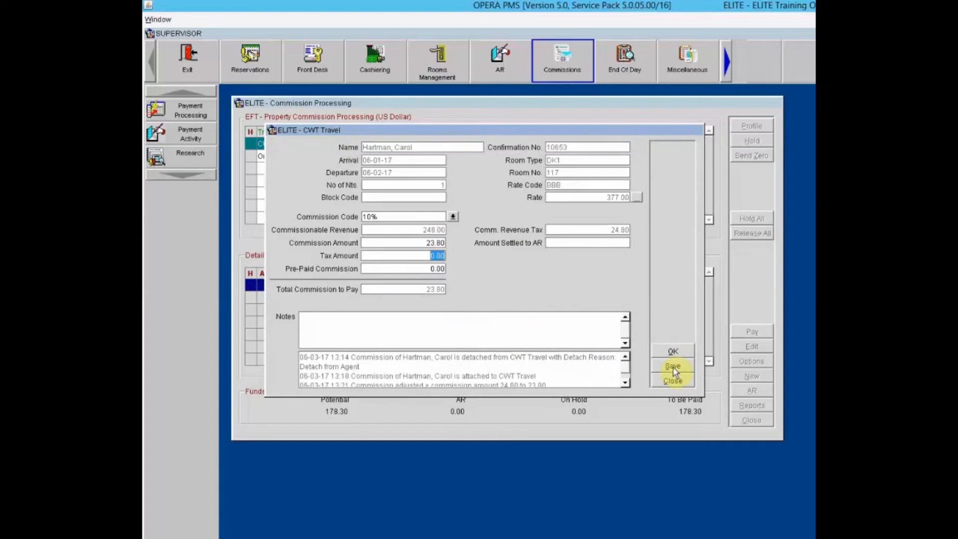
pyautogui.click(625, 380)
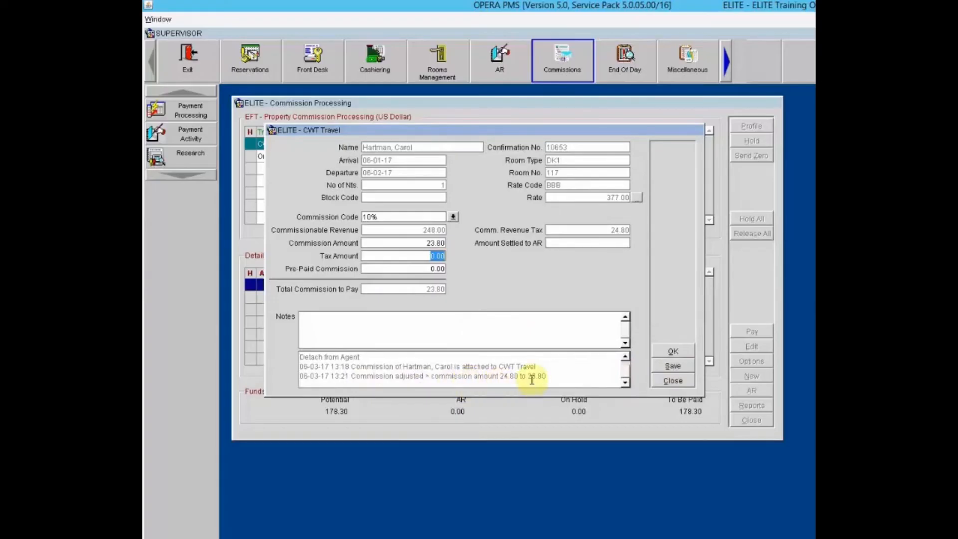
# Set the commission amount back to 24.80 with taxes recalculated, save it, and check the change log.
pyautogui.click(427, 242)
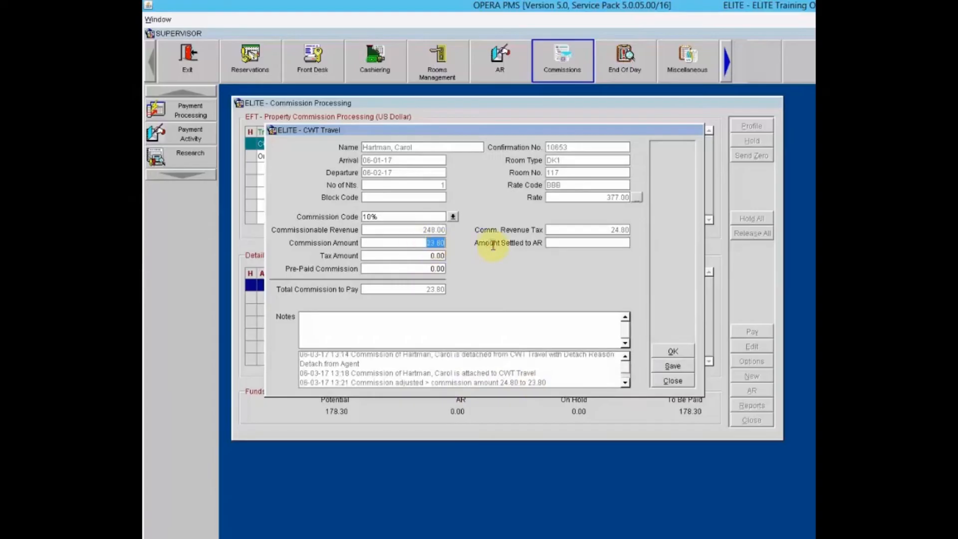
pyautogui.write('24.80')
pyautogui.press('Tab')
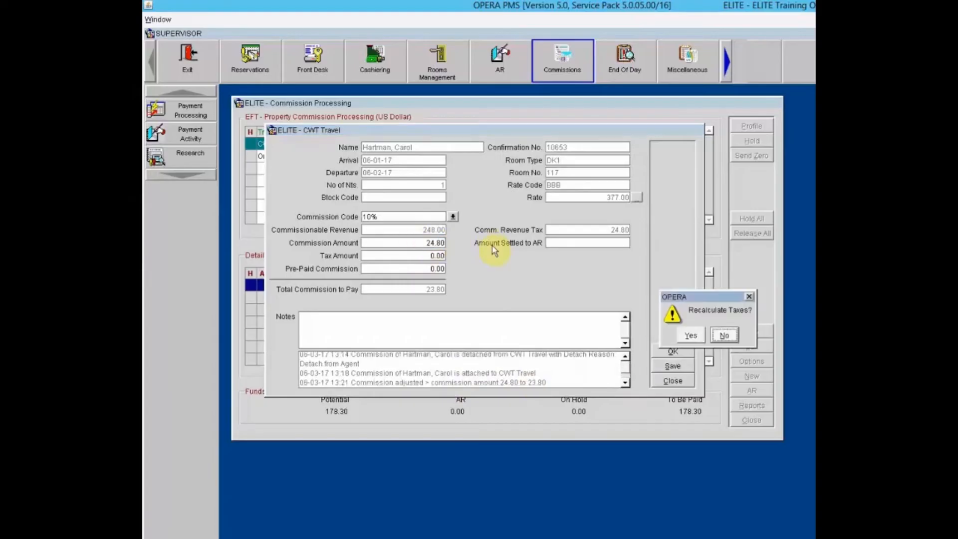
pyautogui.click(690, 335)
pyautogui.click(672, 367)
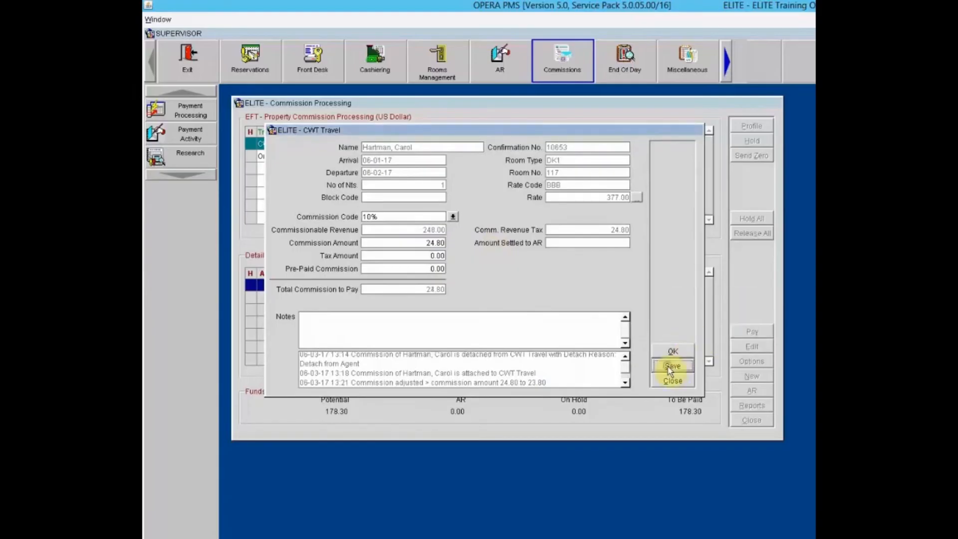
pyautogui.scroll(-2, 627, 370)
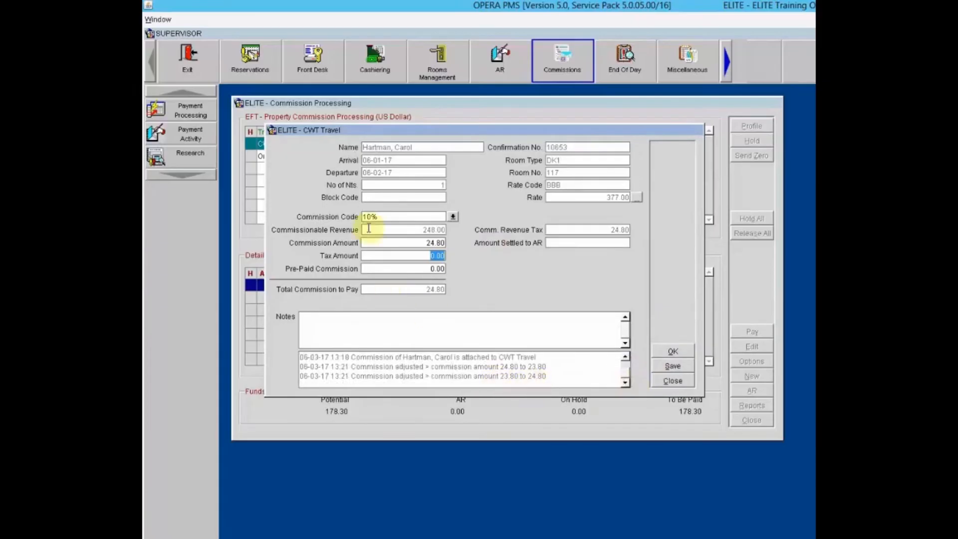
# Change the stay's commission code to 15%, review the change log, and accept the edited commission.
pyautogui.click(453, 217)
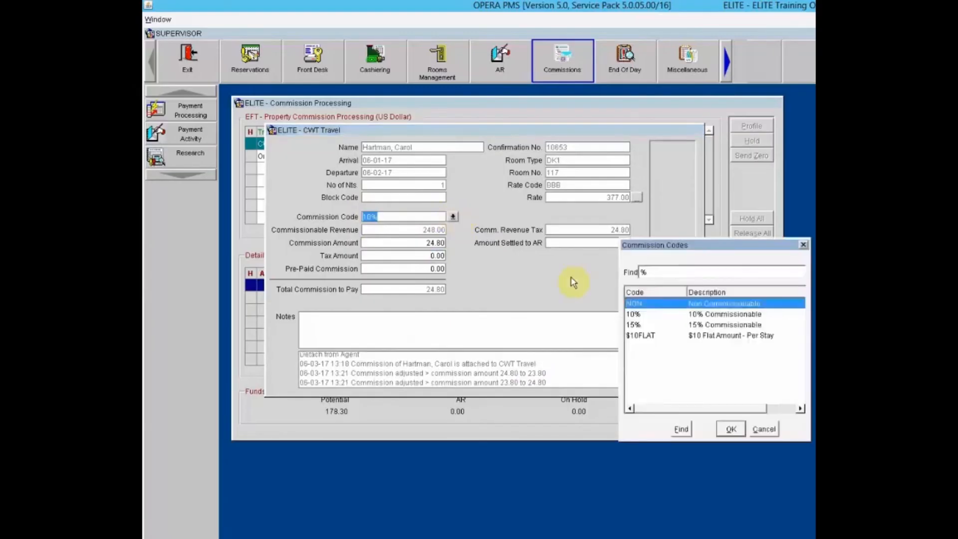
pyautogui.click(634, 325)
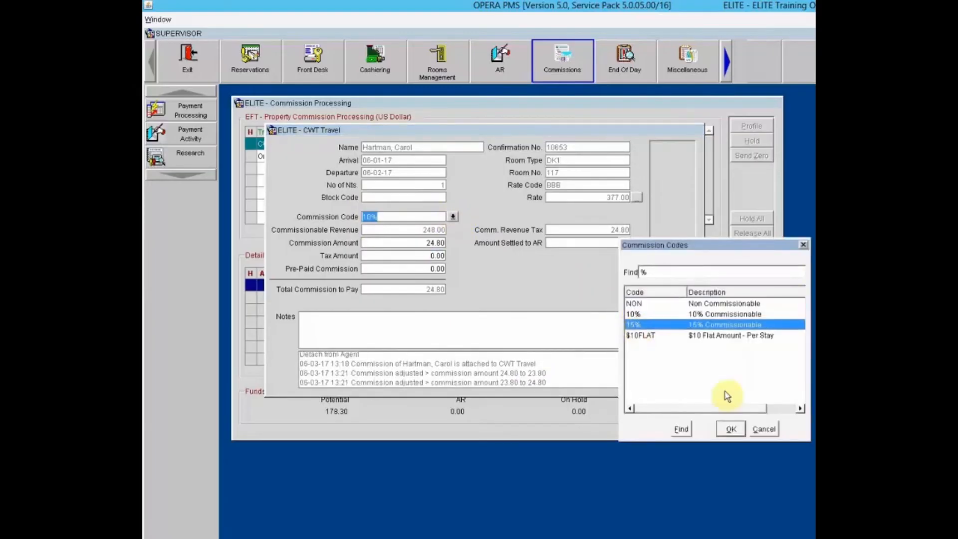
pyautogui.click(731, 430)
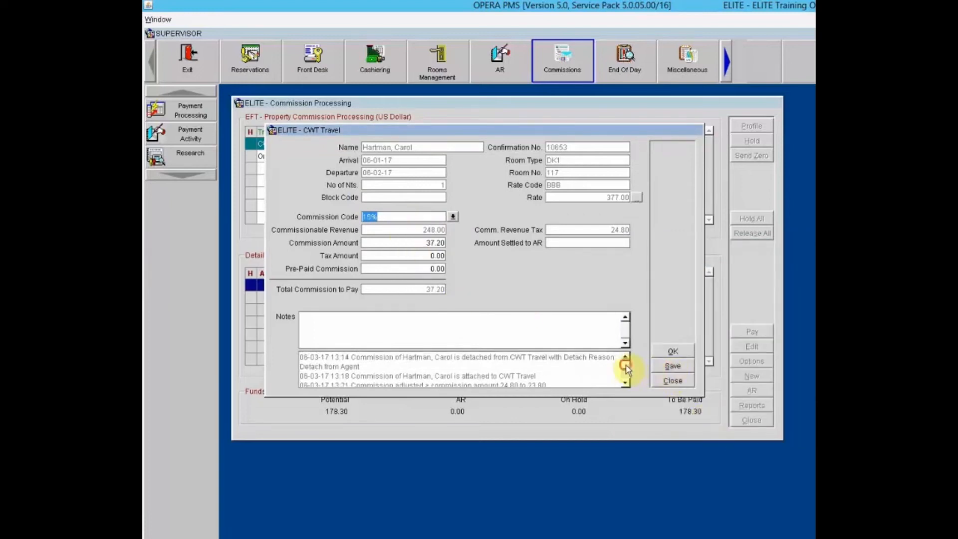
pyautogui.moveTo(625, 365); pyautogui.dragTo(625, 382)
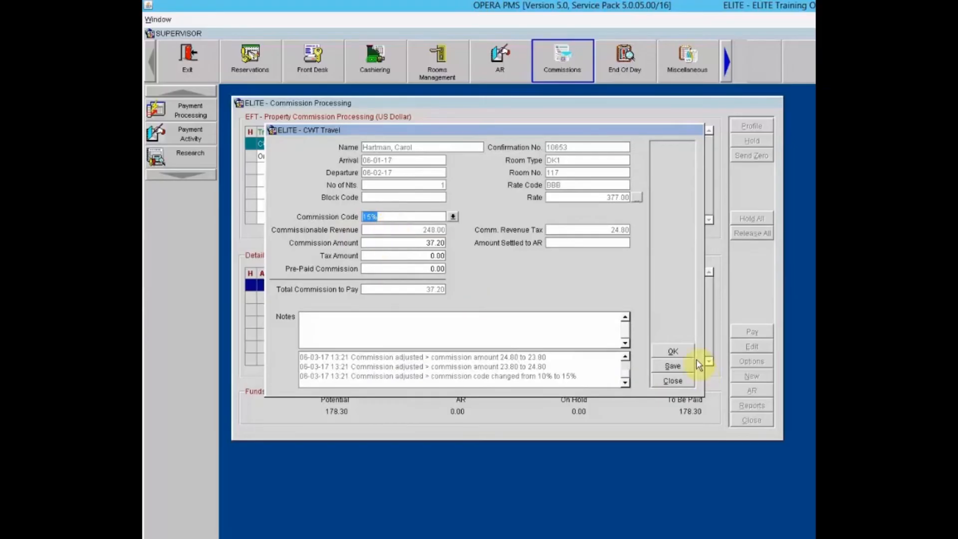
pyautogui.click(681, 352)
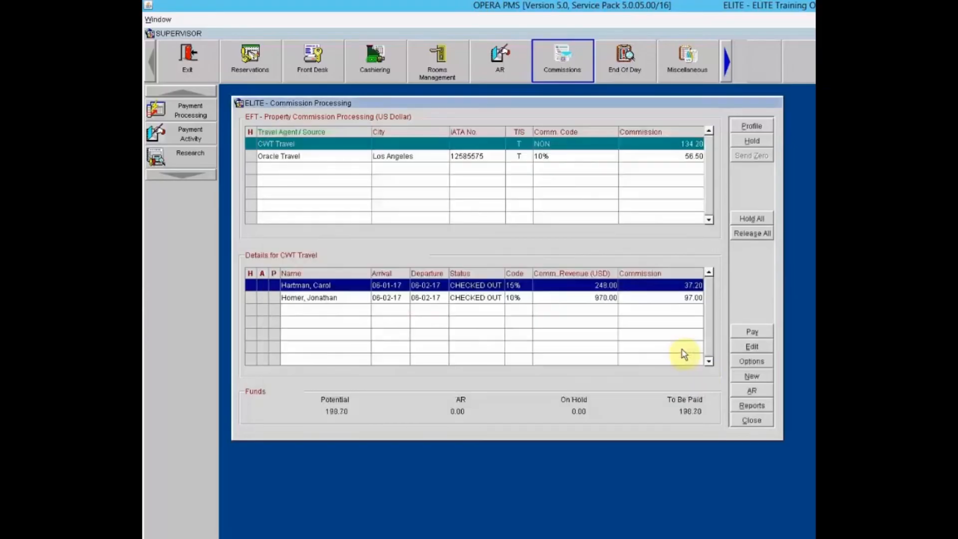
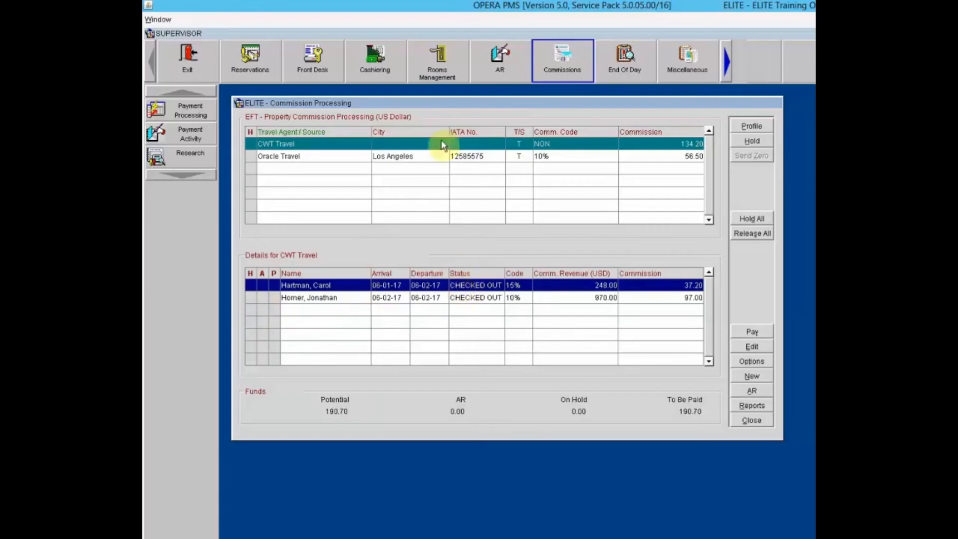
# Review the stay details behind the Oracle Travel and CWT Travel commissions in turn.
pyautogui.click(424, 157)
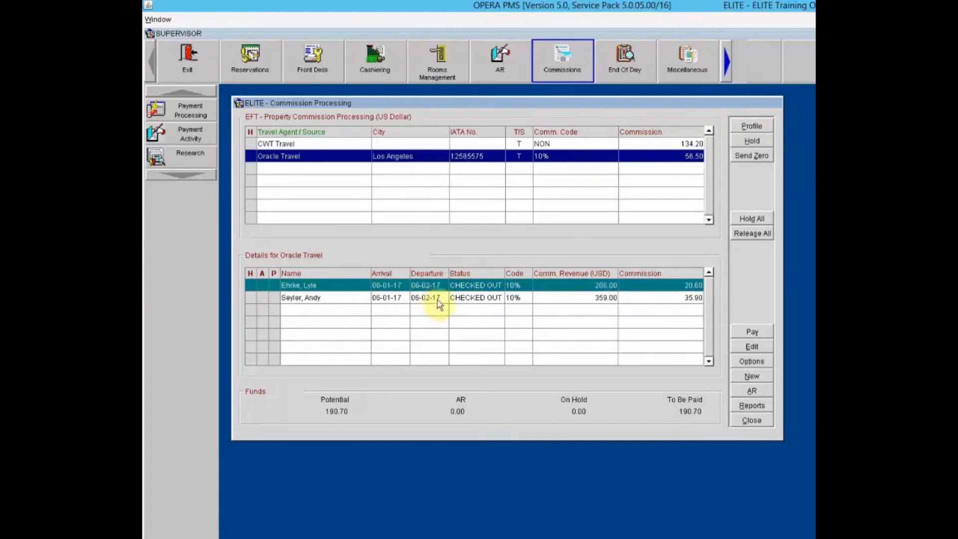
pyautogui.click(424, 147)
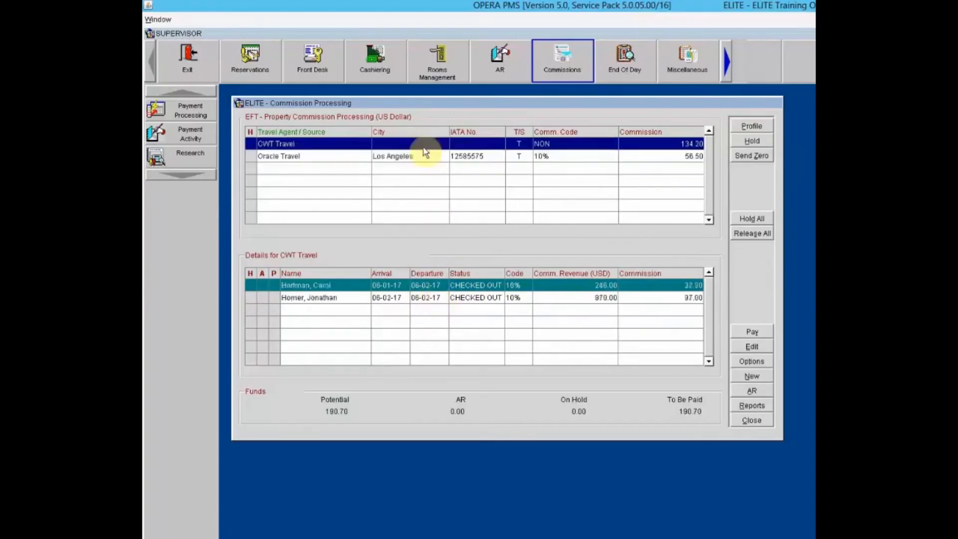
pyautogui.click(425, 158)
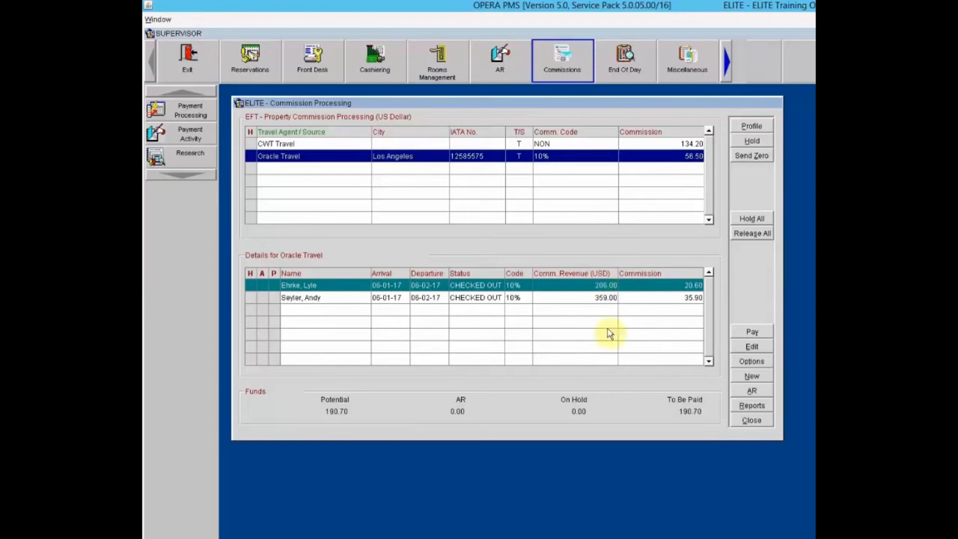
# Start paying the commissions with the departure date range left blank and confirm payment to the selected accounts.
pyautogui.click(752, 333)
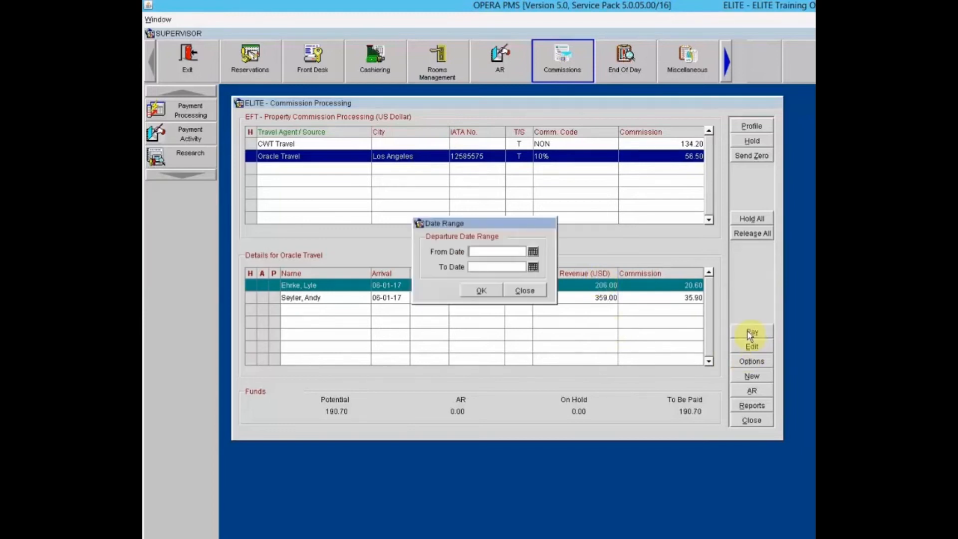
pyautogui.click(482, 229)
pyautogui.moveTo(480, 224); pyautogui.dragTo(471, 215)
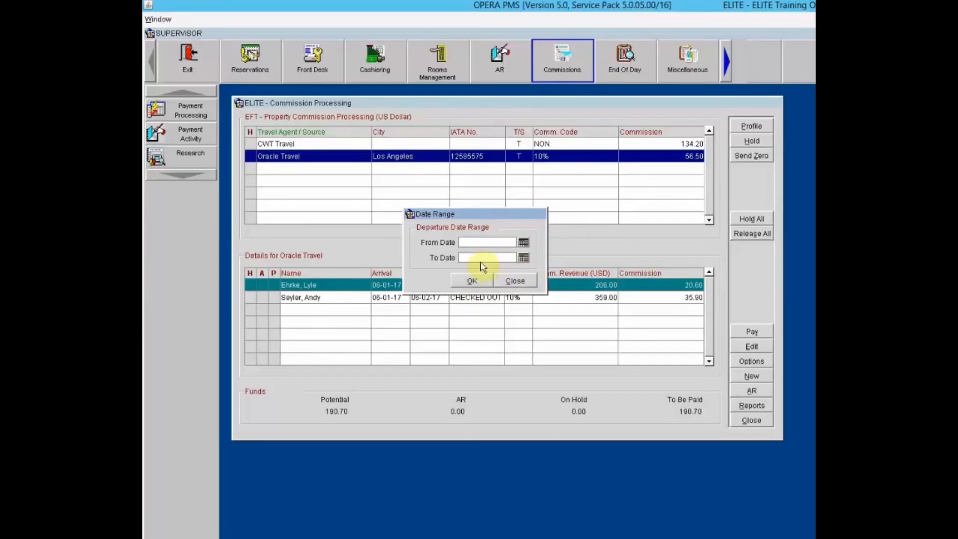
pyautogui.click(476, 282)
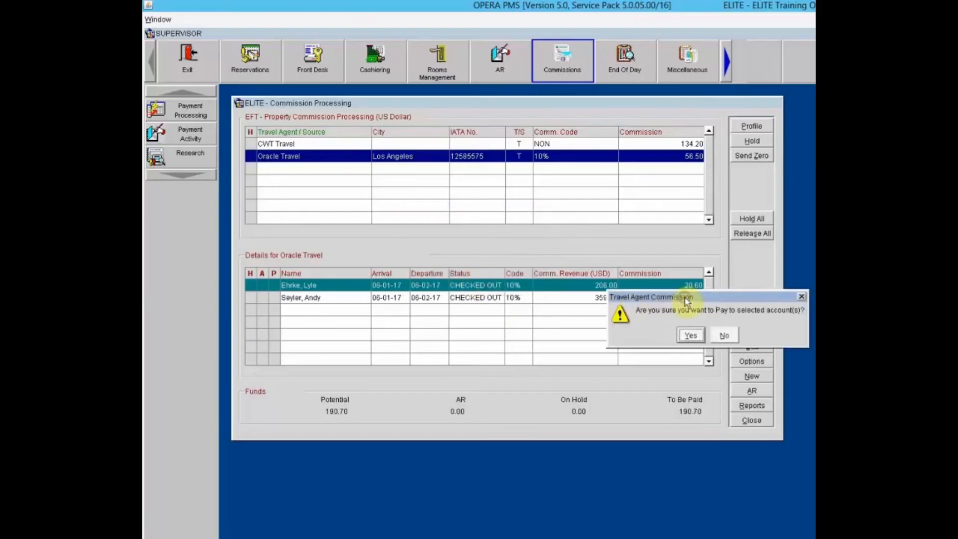
pyautogui.moveTo(687, 301); pyautogui.dragTo(436, 187)
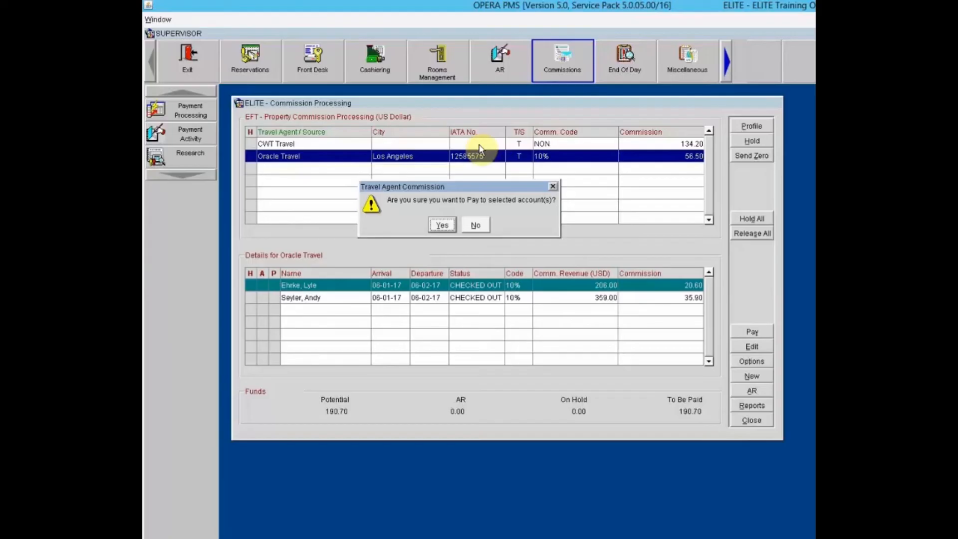
pyautogui.click(440, 225)
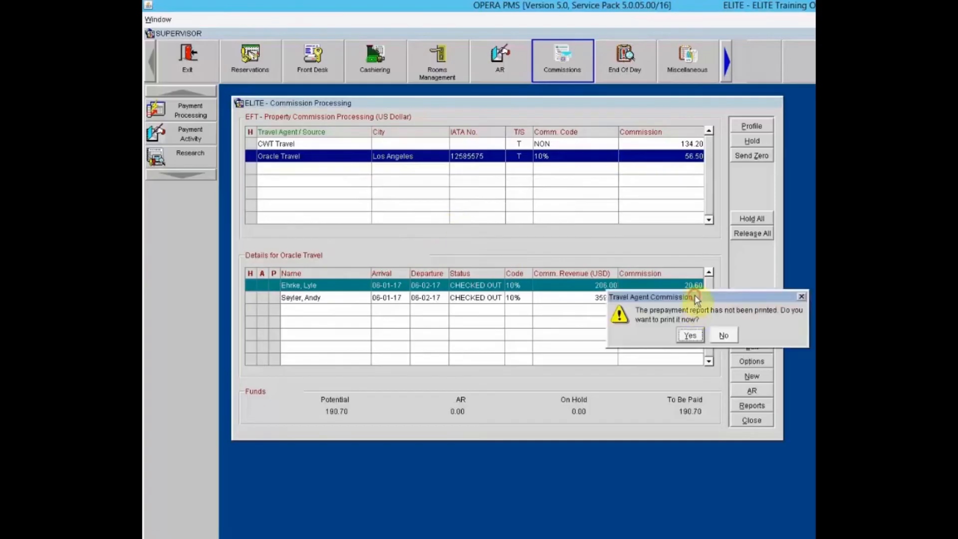
# Decline printing the prepayment report and cancel the complete export instead of putting the incomplete travel agent on hold.
pyautogui.moveTo(678, 297); pyautogui.dragTo(546, 250)
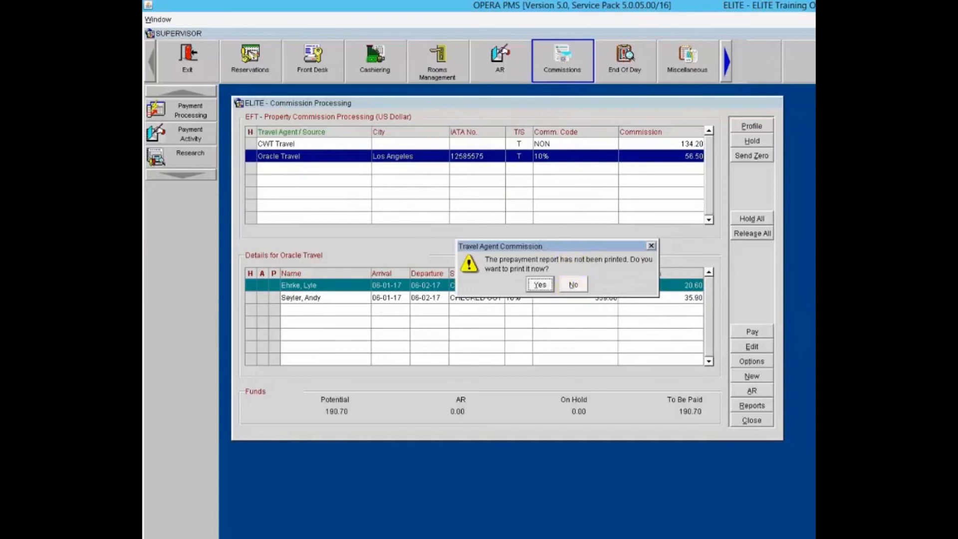
pyautogui.click(573, 284)
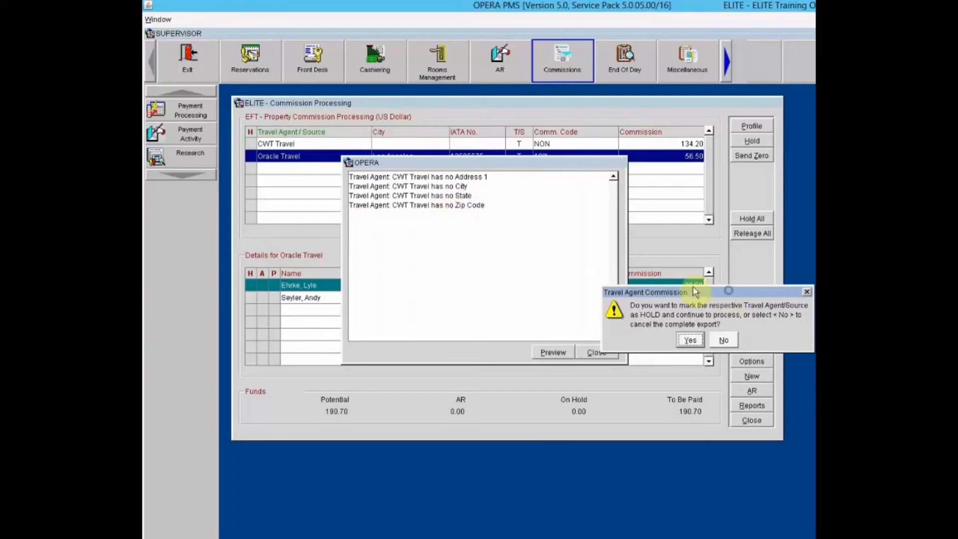
pyautogui.moveTo(731, 296); pyautogui.dragTo(533, 232)
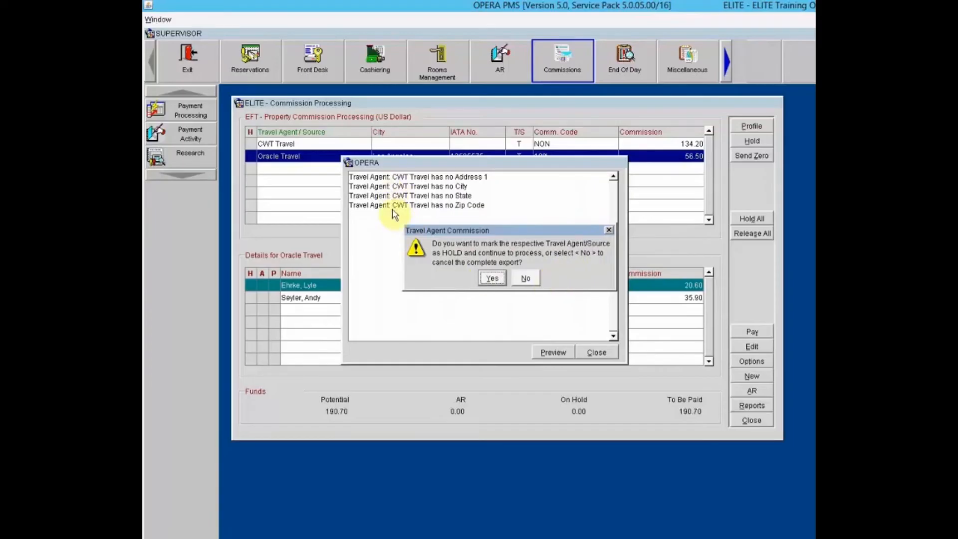
pyautogui.click(527, 279)
pyautogui.click(594, 351)
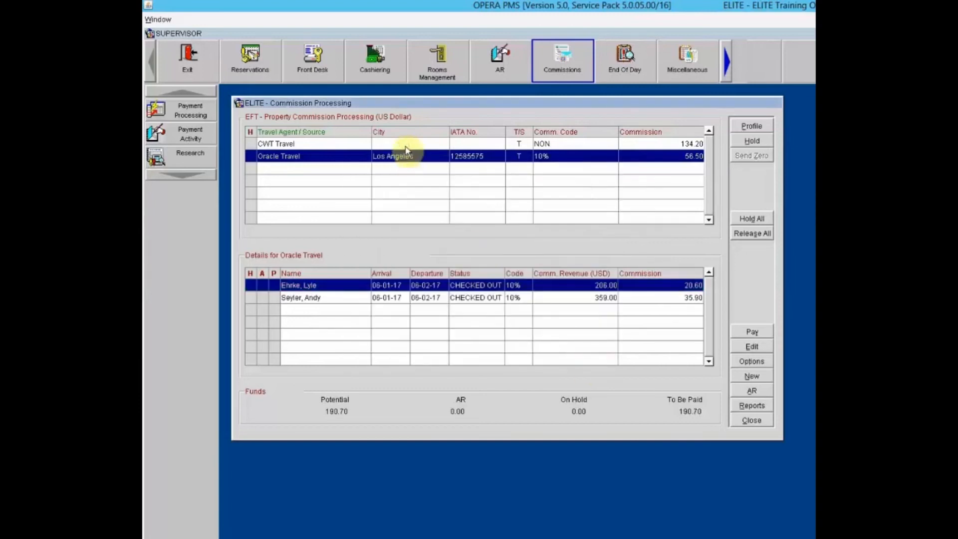
# Open the CWT Travel profile and fill in its street address and postal code.
pyautogui.click(407, 144)
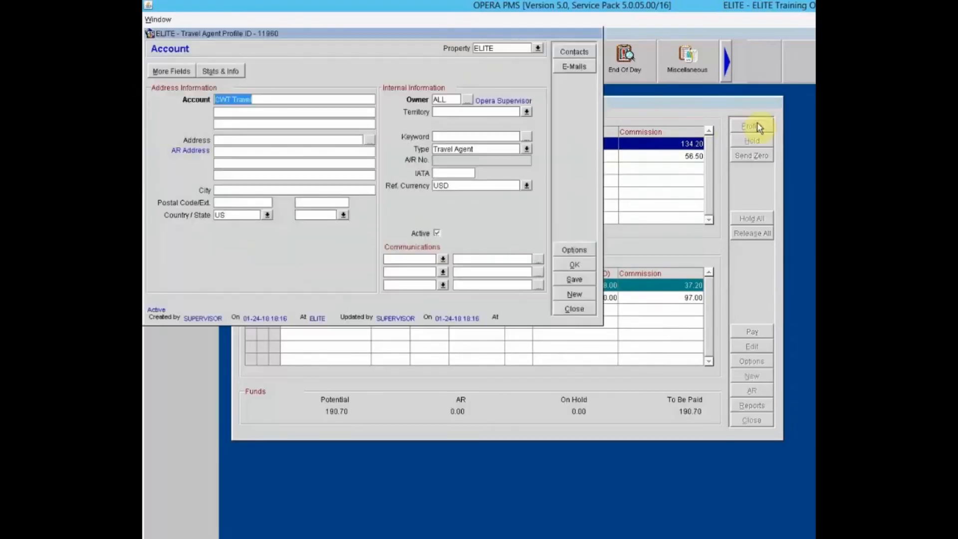
pyautogui.moveTo(432, 35); pyautogui.dragTo(525, 103)
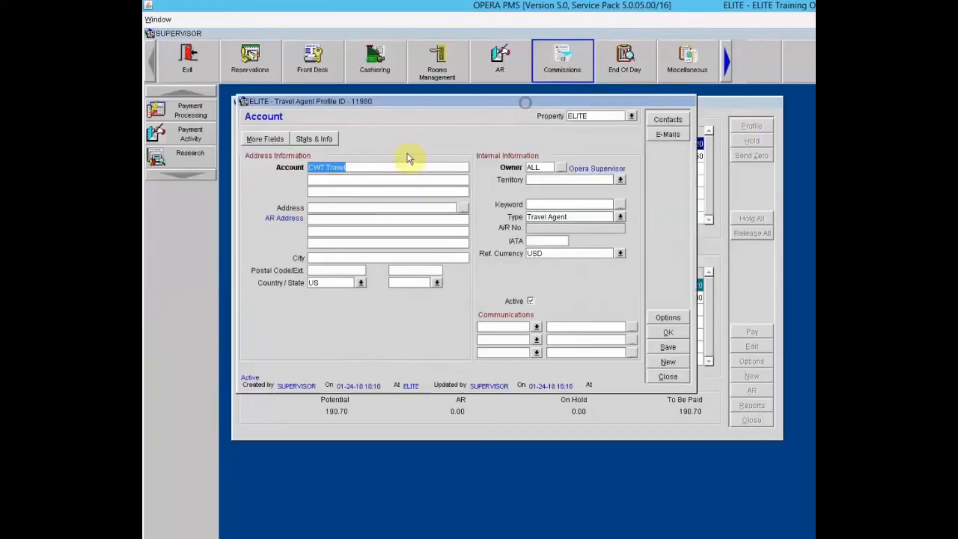
pyautogui.click(351, 209)
pyautogui.write('3900 E')
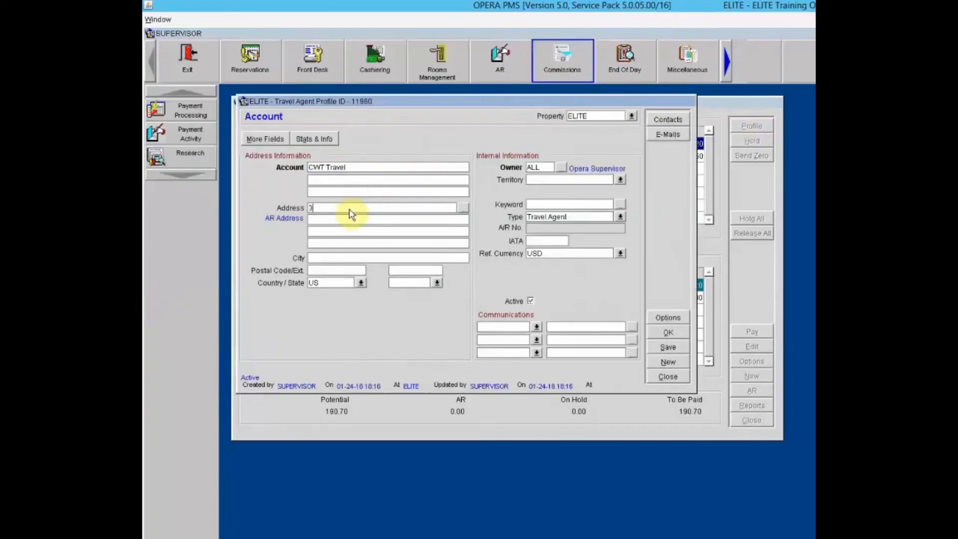
pyautogui.write('ast Oliv')
pyautogui.press('Tab')
pyautogui.press('Tab')
pyautogui.click(335, 268)
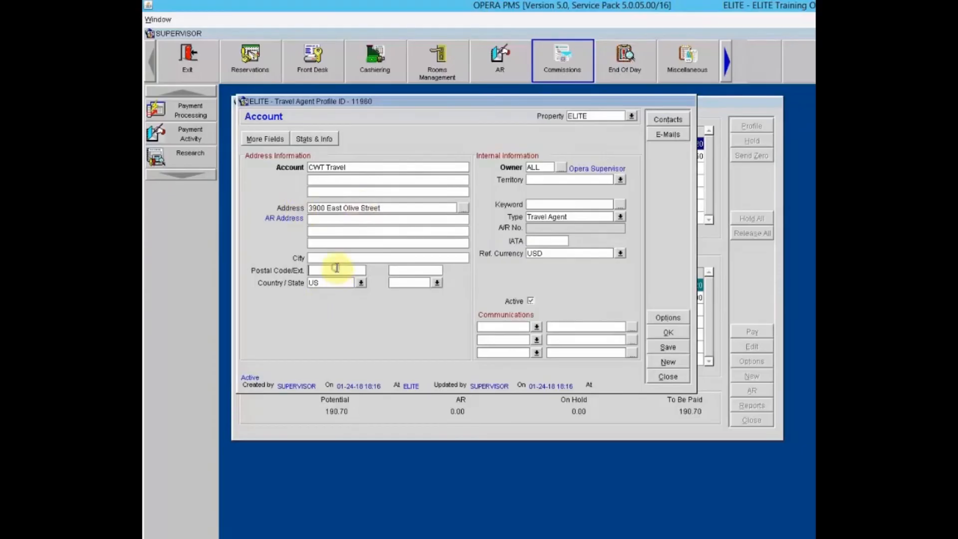
pyautogui.write('90068')
pyautogui.press('Tab')
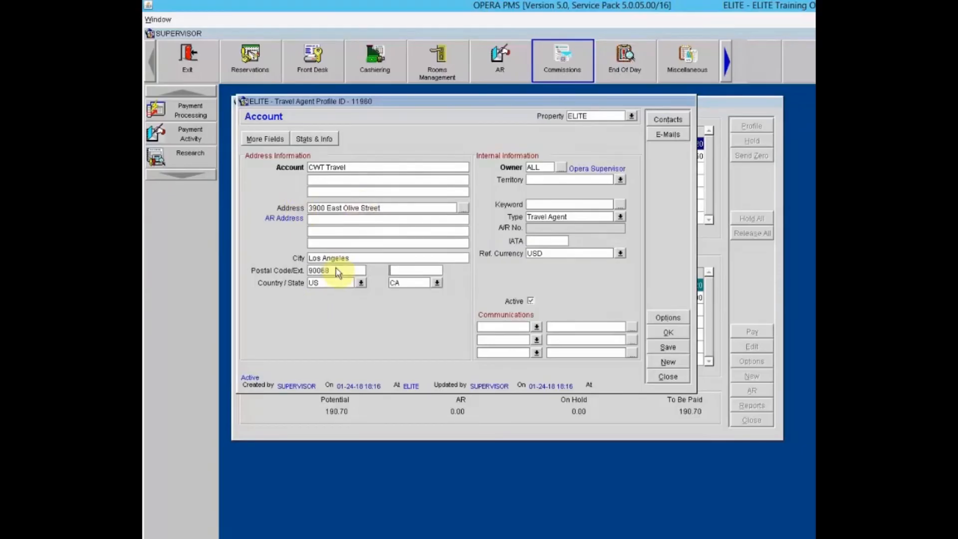
# Enter the agency's IATA number in the CWT Travel profile, then save and close it.
pyautogui.click(544, 239)
pyautogui.write('55428')
pyautogui.write('456')
pyautogui.click(671, 348)
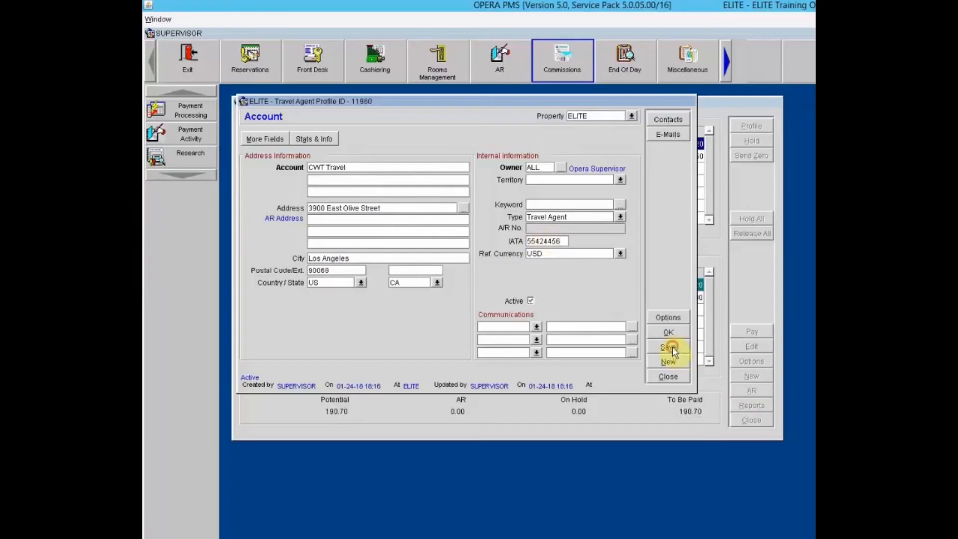
pyautogui.click(667, 378)
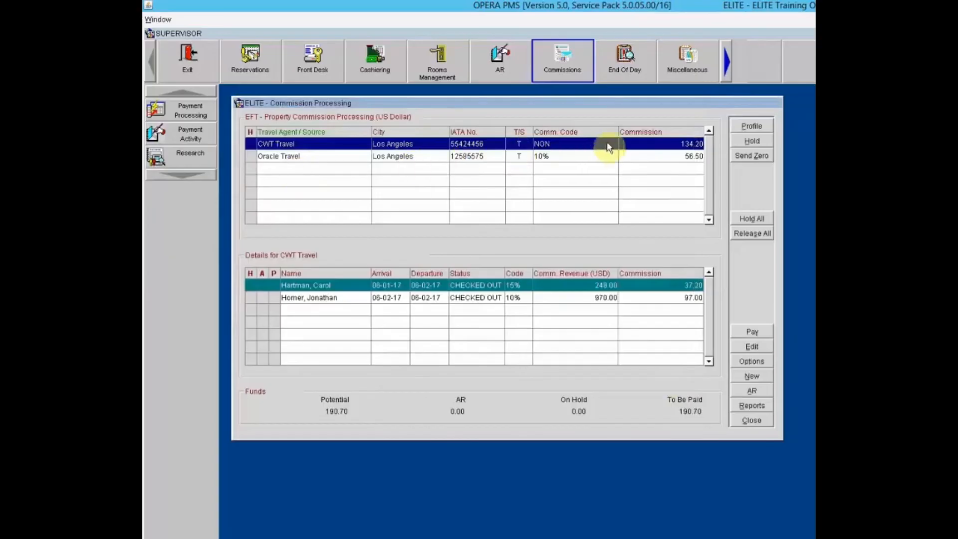
# Check the address and IATA details in the Oracle Travel profile and close it without changes.
pyautogui.click(484, 159)
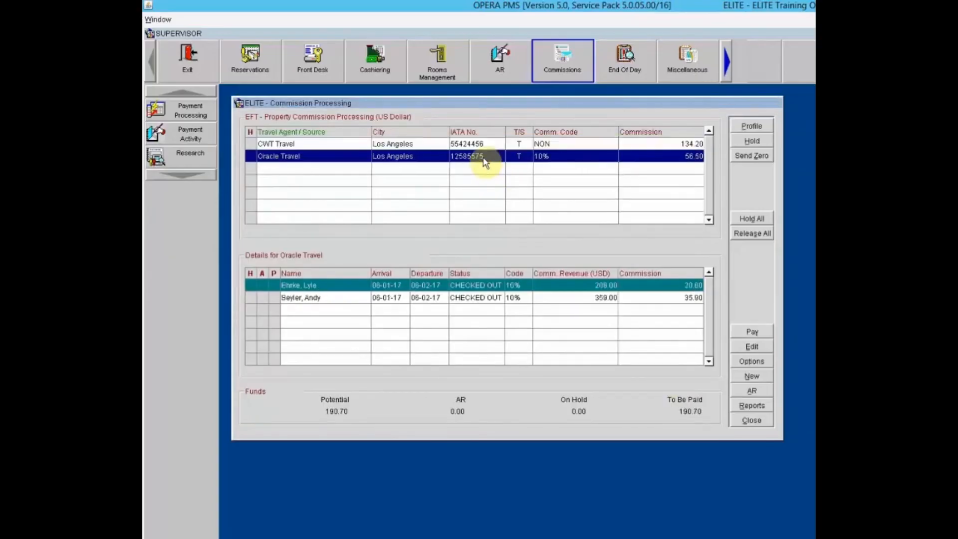
pyautogui.click(751, 126)
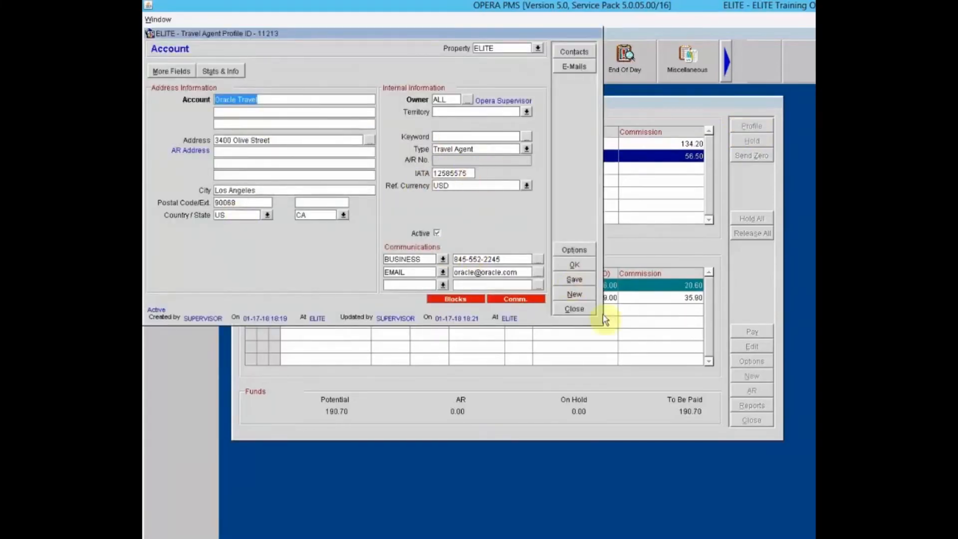
pyautogui.click(583, 309)
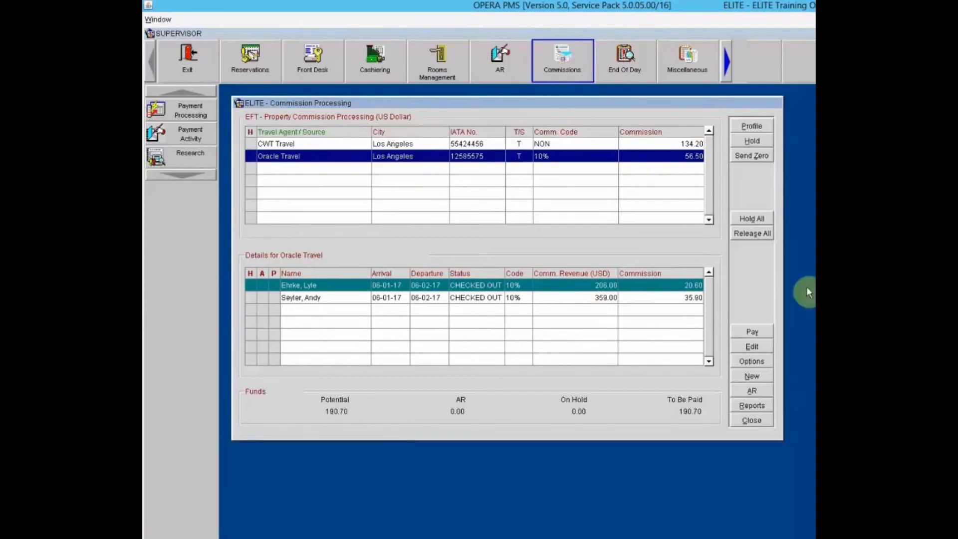
# Run the commission payment again with a blank departure date range and confirm paying the selected accounts.
pyautogui.click(753, 330)
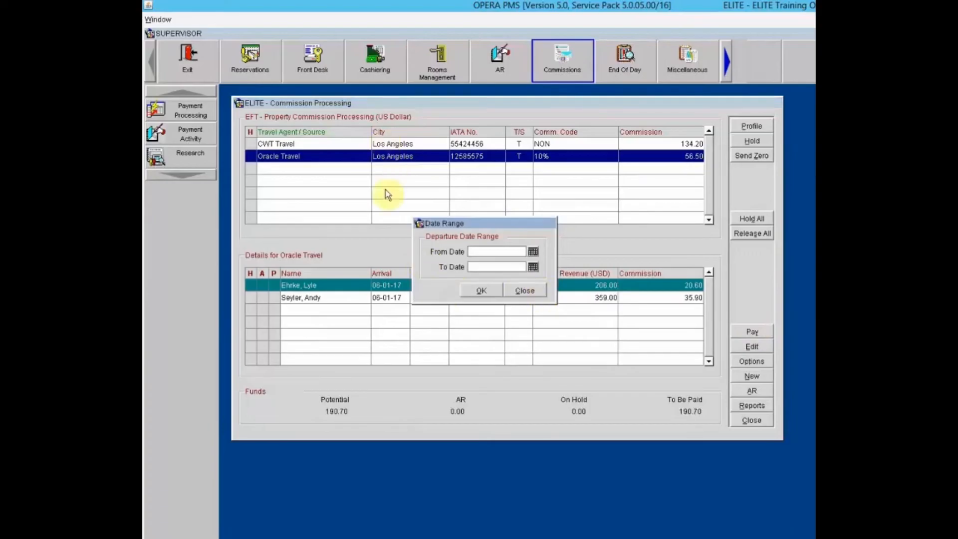
pyautogui.click(480, 291)
pyautogui.moveTo(643, 296); pyautogui.dragTo(458, 196)
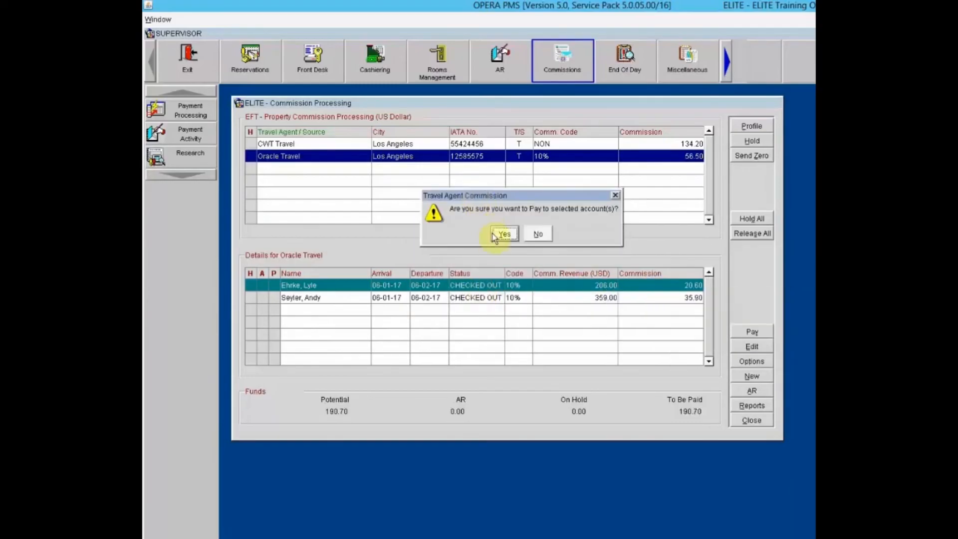
pyautogui.click(504, 234)
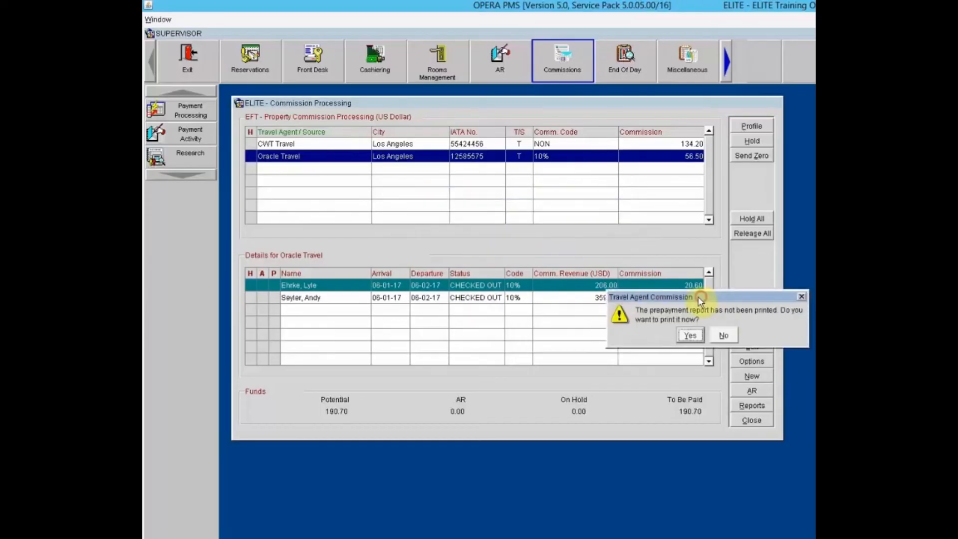
# Skip the prepayment report and print the transmittal letter for the commission payment.
pyautogui.moveTo(701, 298); pyautogui.dragTo(459, 211)
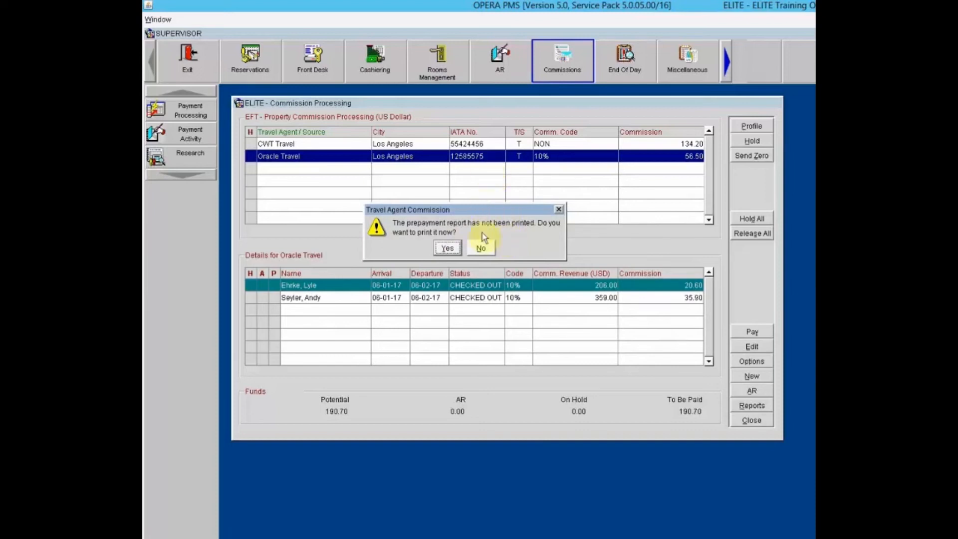
pyautogui.click(480, 249)
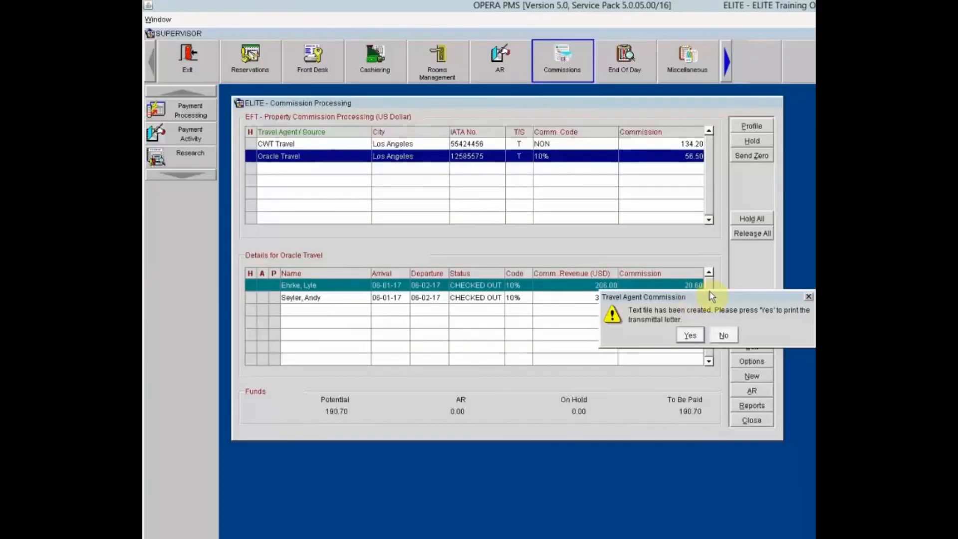
pyautogui.moveTo(711, 296); pyautogui.dragTo(498, 233)
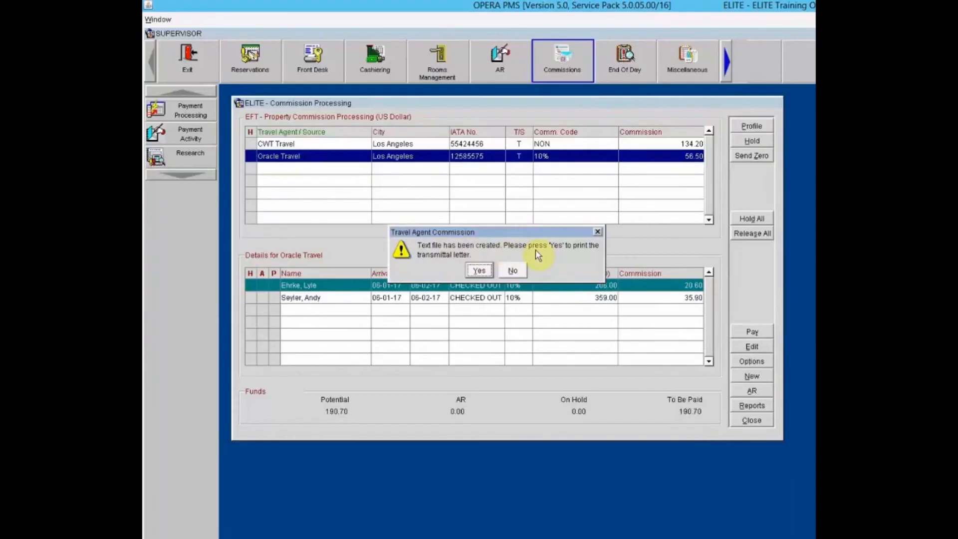
pyautogui.click(479, 271)
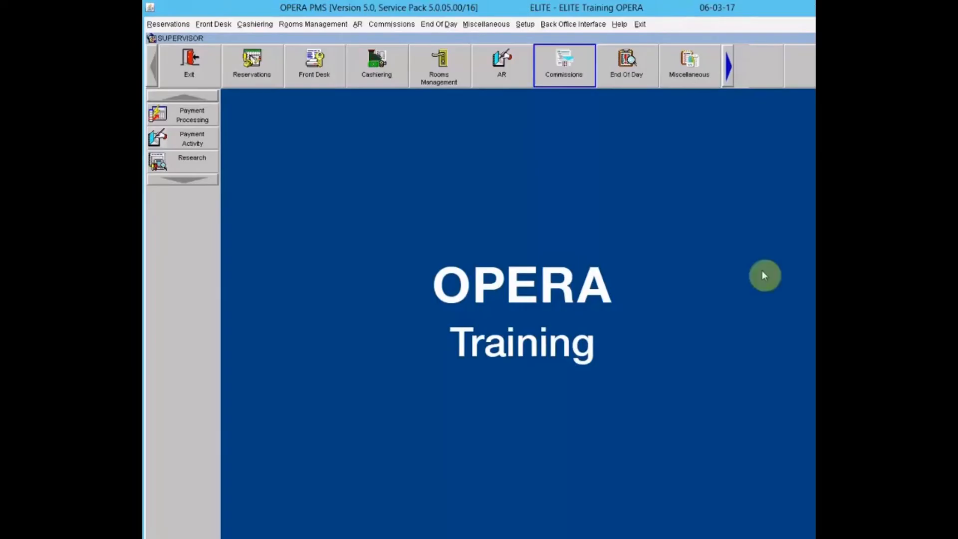
# Open commission payment processing by account and select the EFT - Property Commission Processing bank account.
pyautogui.click(395, 25)
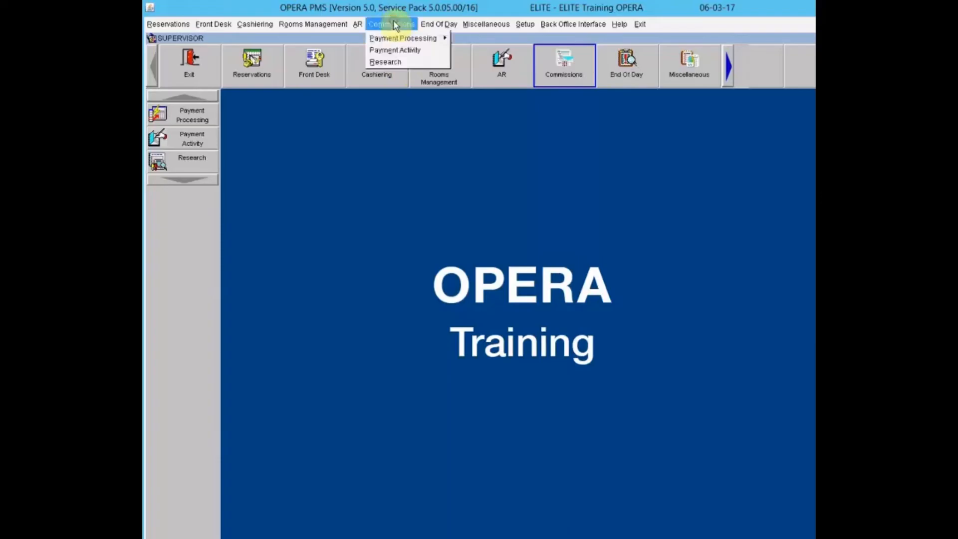
pyautogui.moveTo(394, 40)
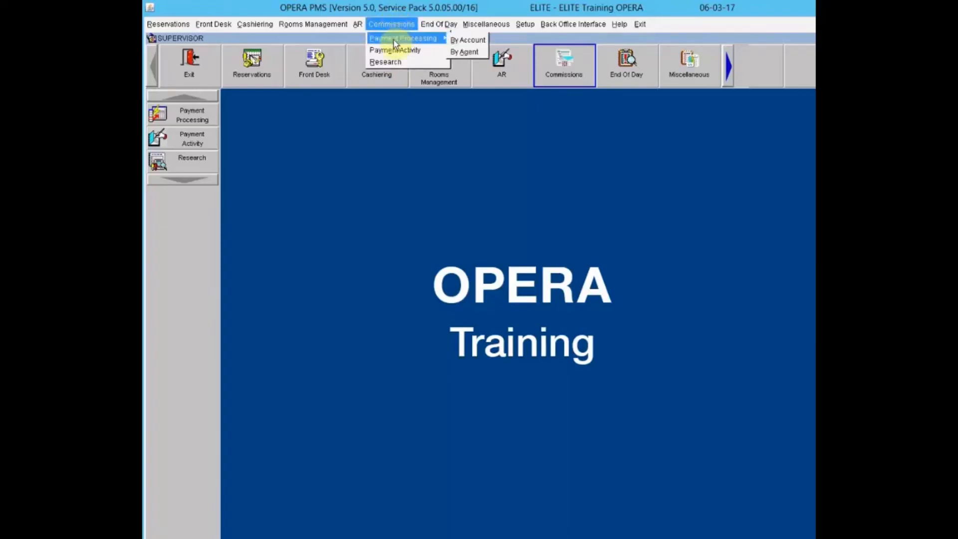
pyautogui.click(466, 42)
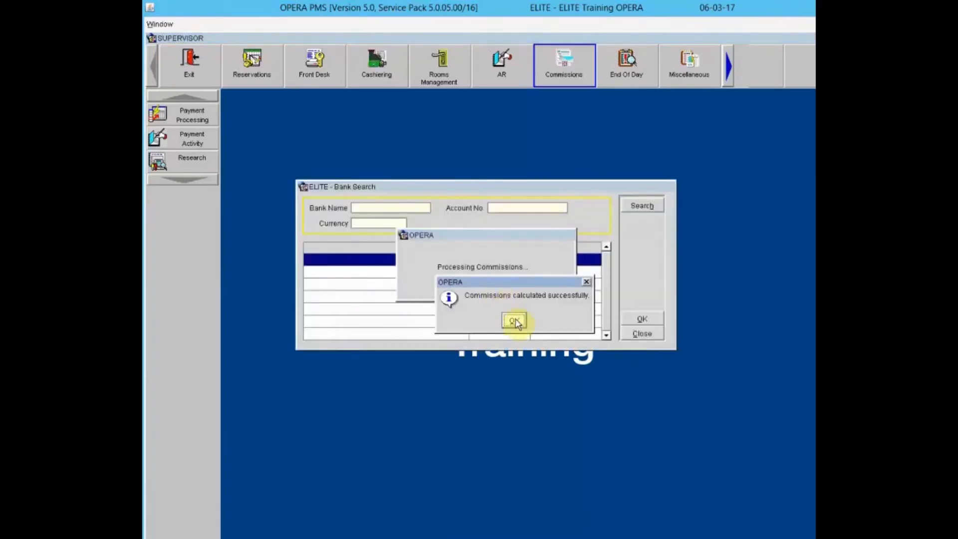
pyautogui.click(514, 321)
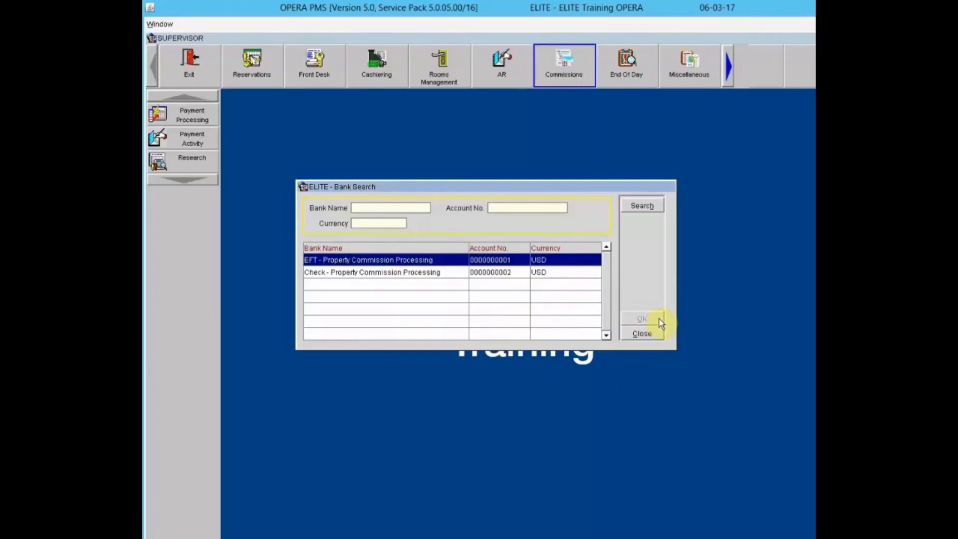
pyautogui.click(365, 274)
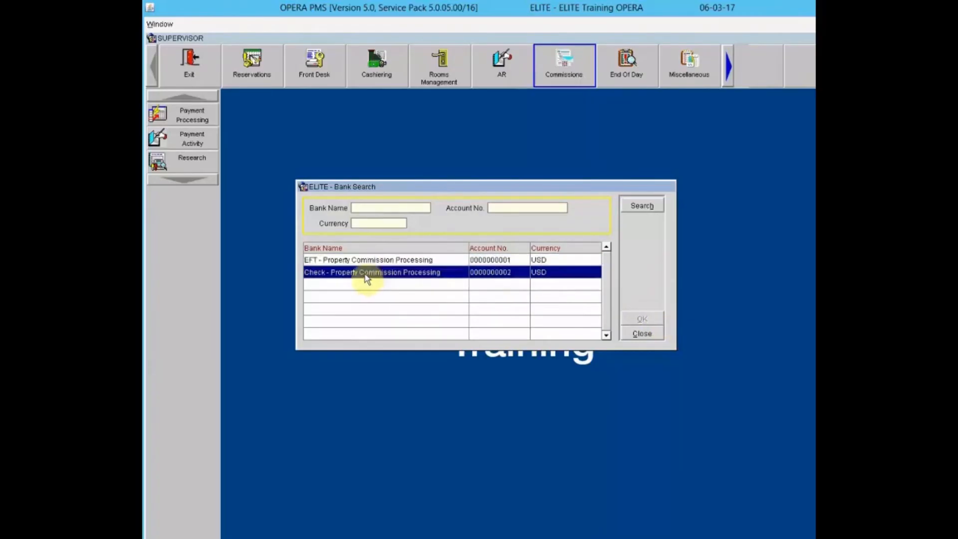
pyautogui.click(508, 260)
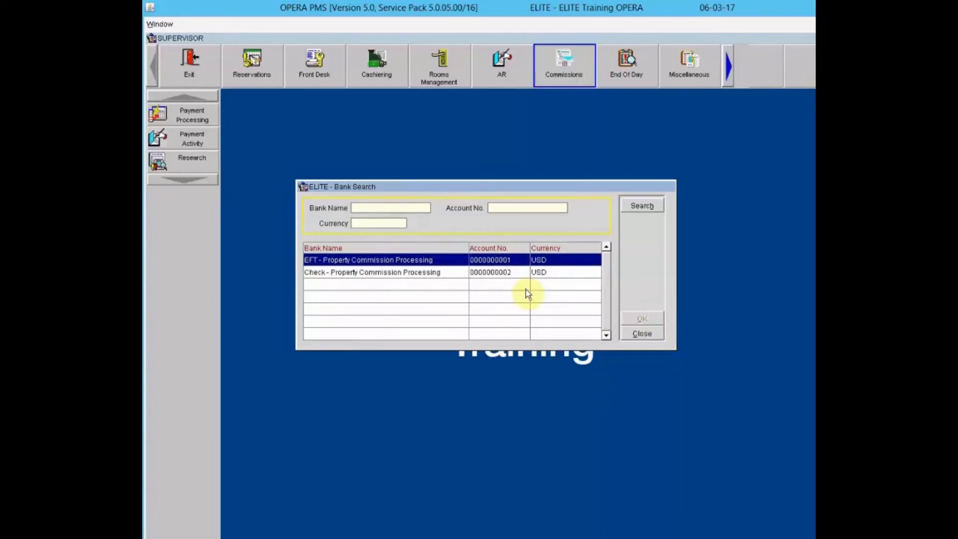
# View the payment activity of the EFT - Property Commission Processing bank account and close it.
pyautogui.click(642, 334)
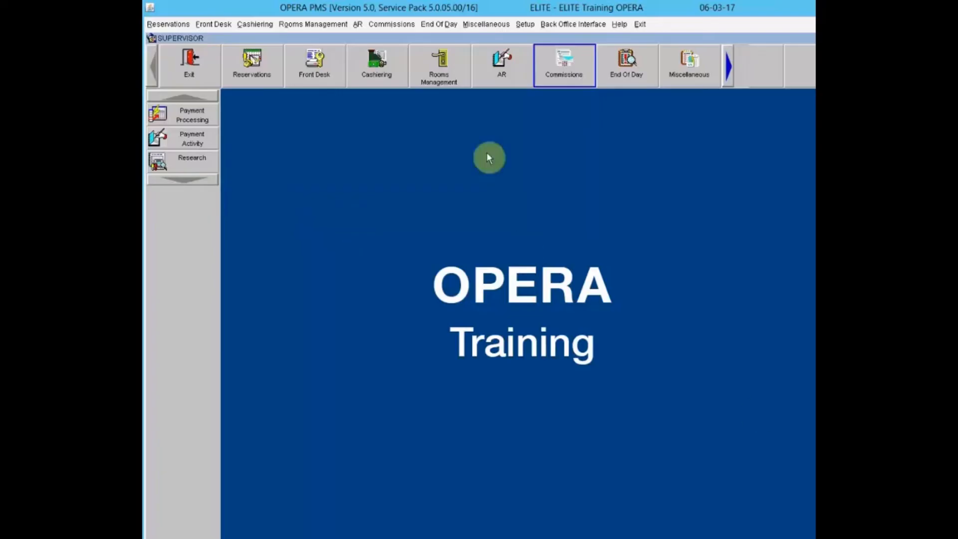
pyautogui.click(392, 25)
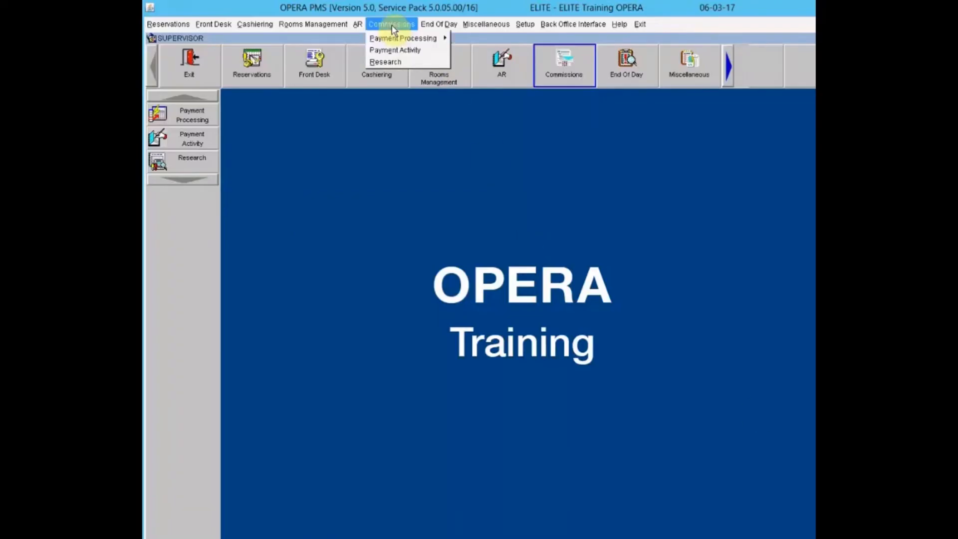
pyautogui.click(396, 51)
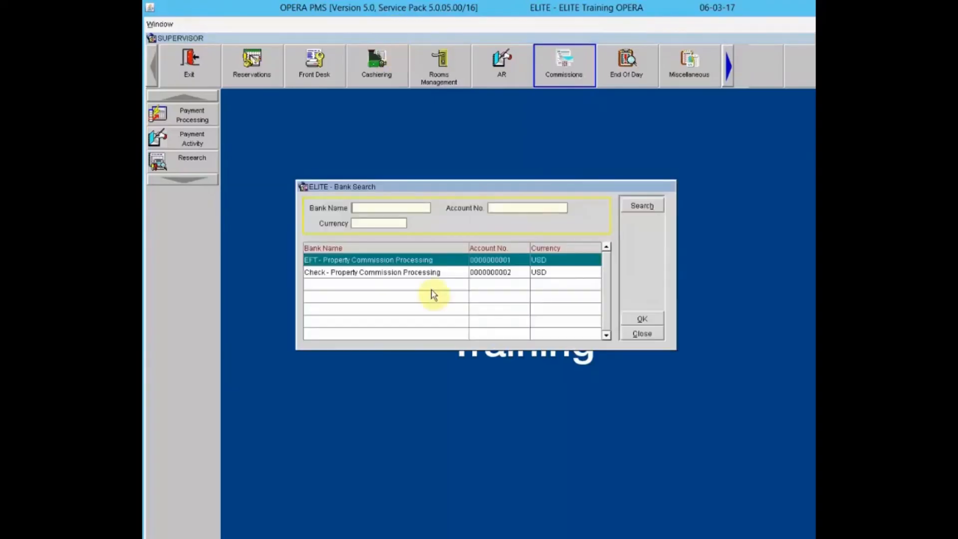
pyautogui.click(407, 262)
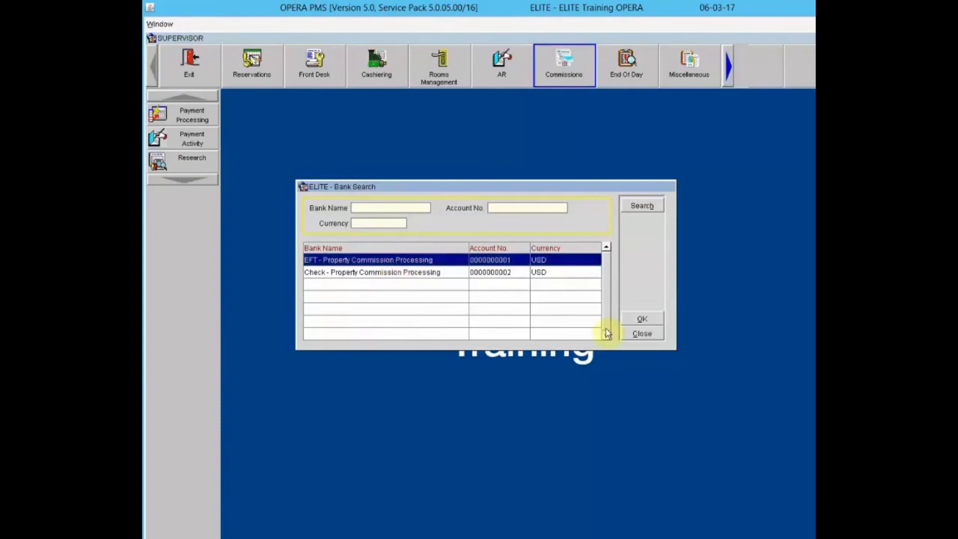
pyautogui.click(643, 319)
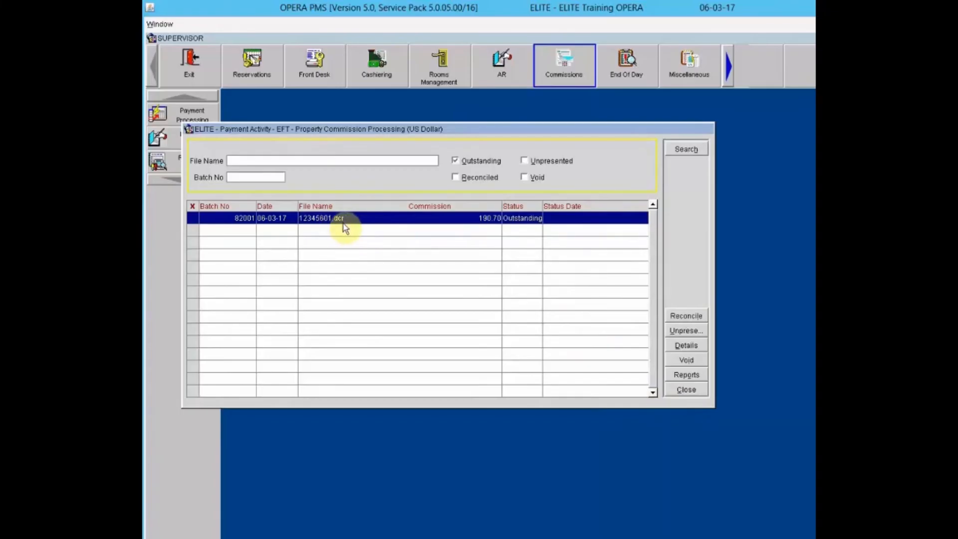
pyautogui.click(685, 389)
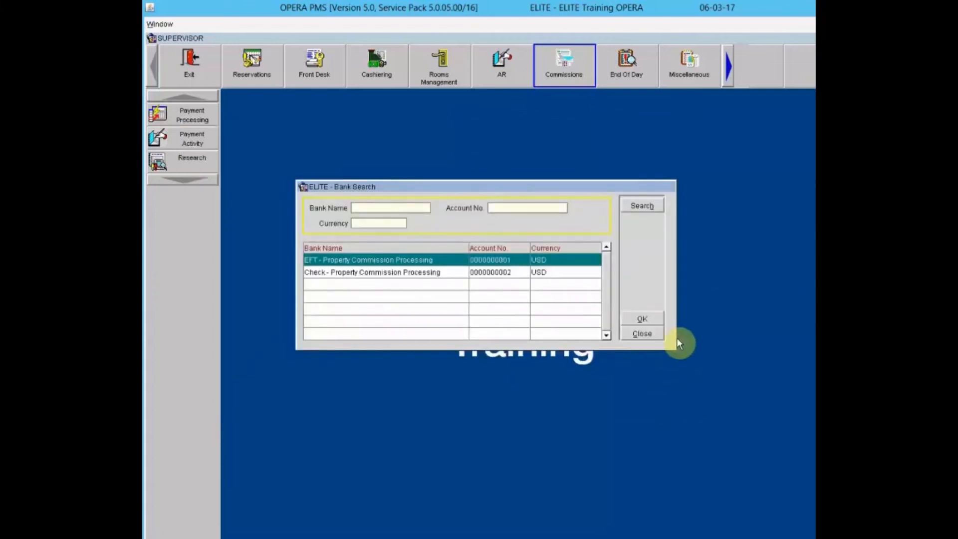
pyautogui.click(653, 336)
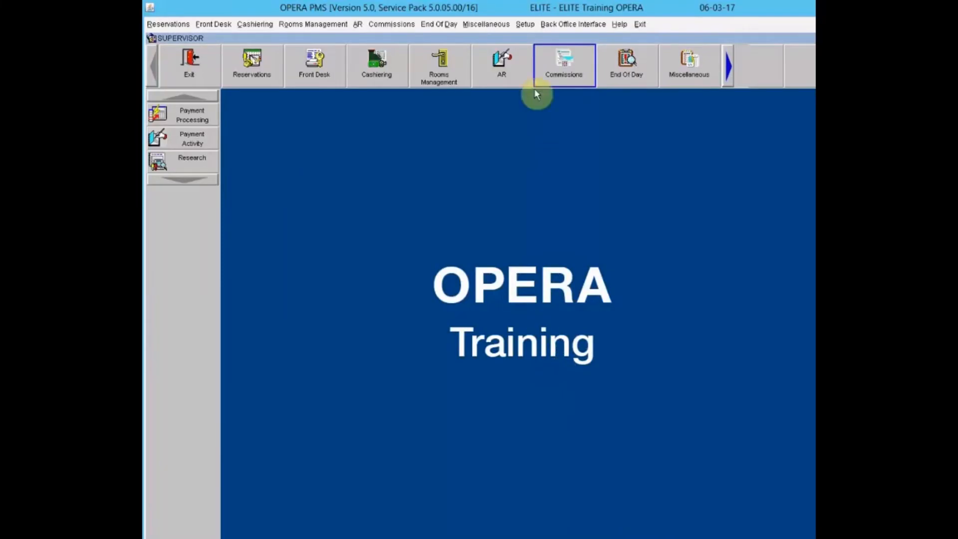
# Open the file download utility and search for files matching the name pattern %.dcr.
pyautogui.click(485, 24)
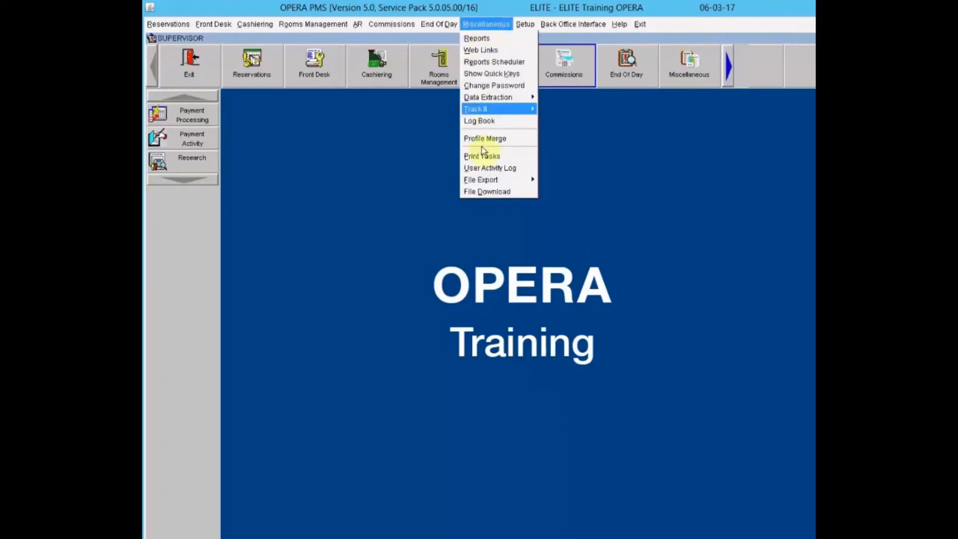
pyautogui.click(487, 192)
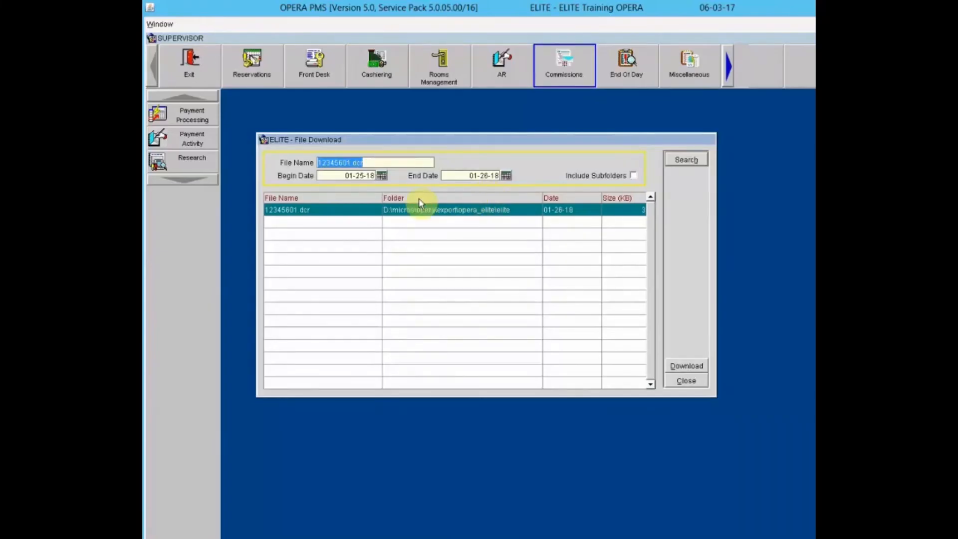
pyautogui.click(388, 160)
pyautogui.moveTo(342, 159); pyautogui.dragTo(231, 155)
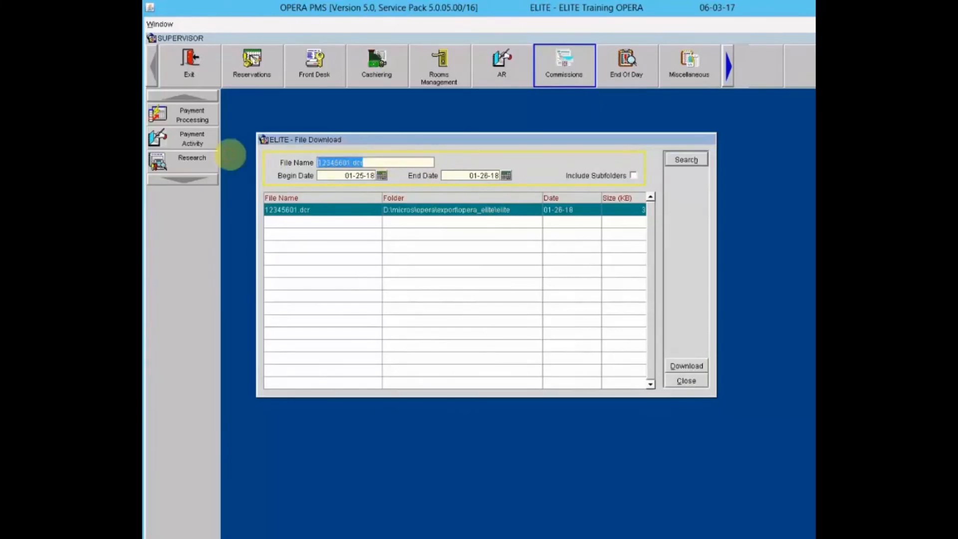
pyautogui.press('BackSpace')
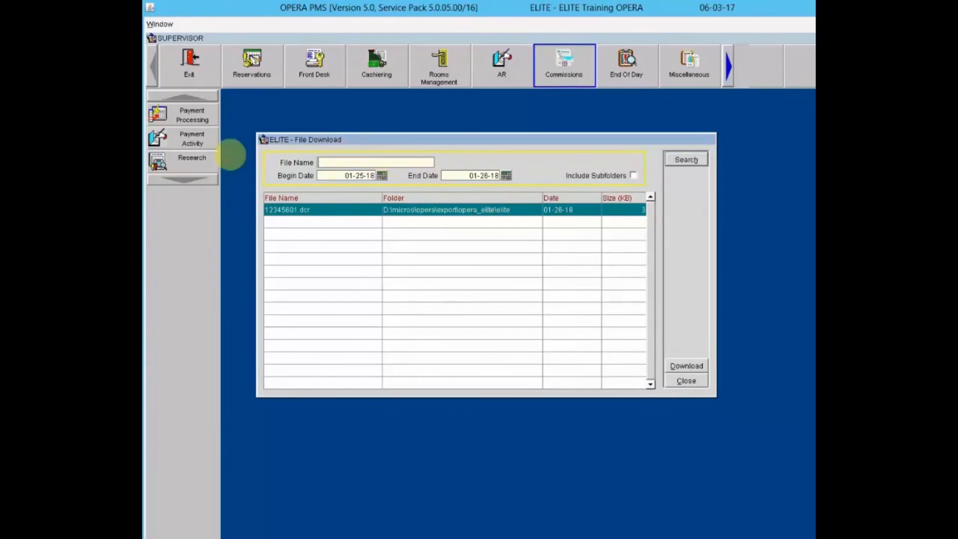
pyautogui.click(683, 161)
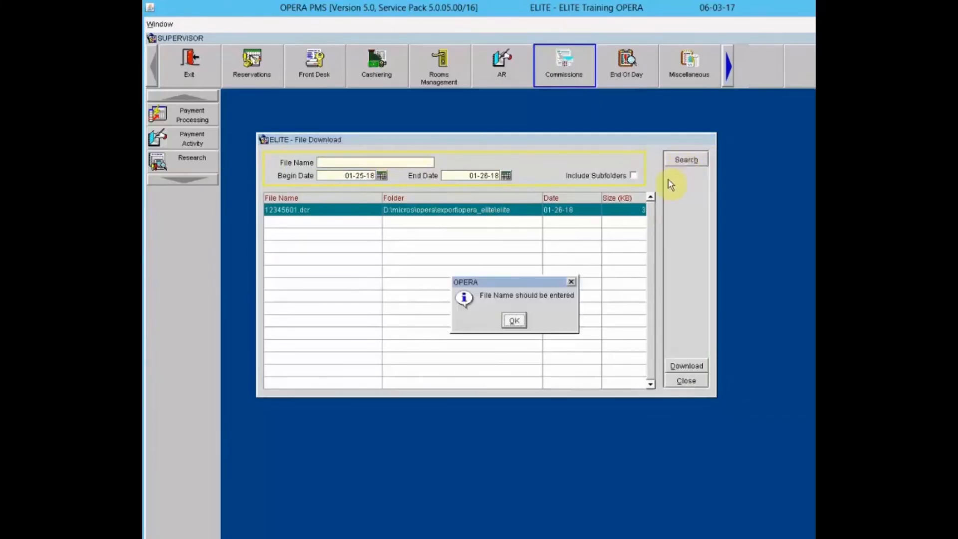
pyautogui.click(514, 321)
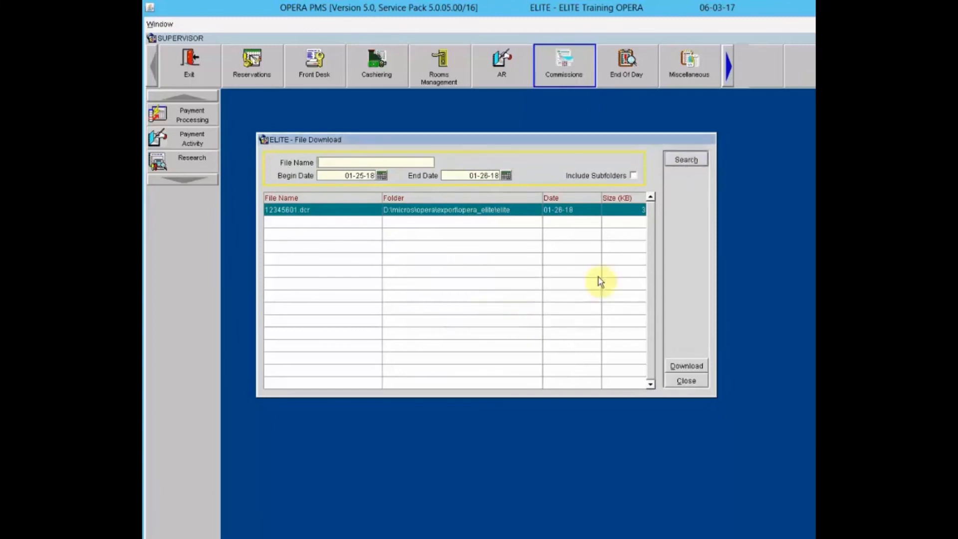
pyautogui.click(348, 163)
pyautogui.write('%')
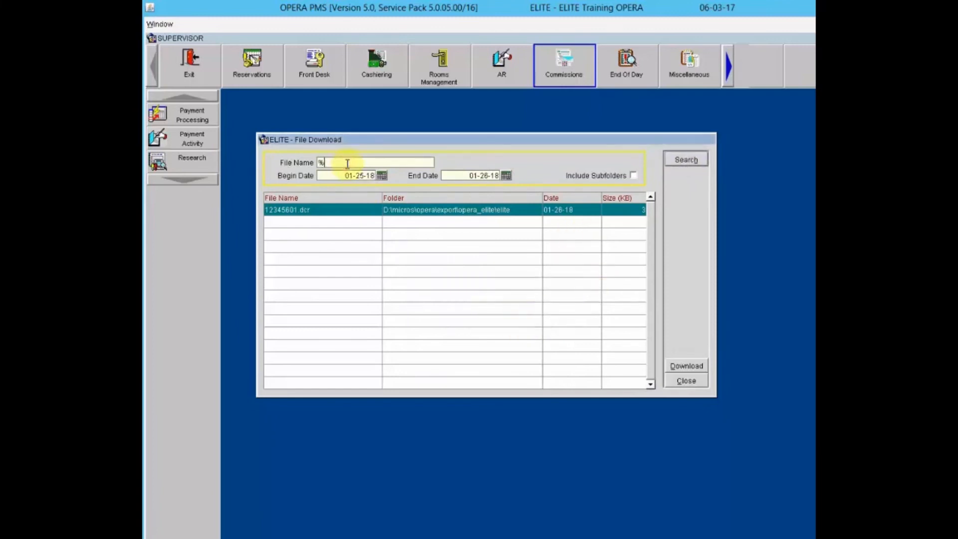
pyautogui.write('.dcr')
pyautogui.click(683, 162)
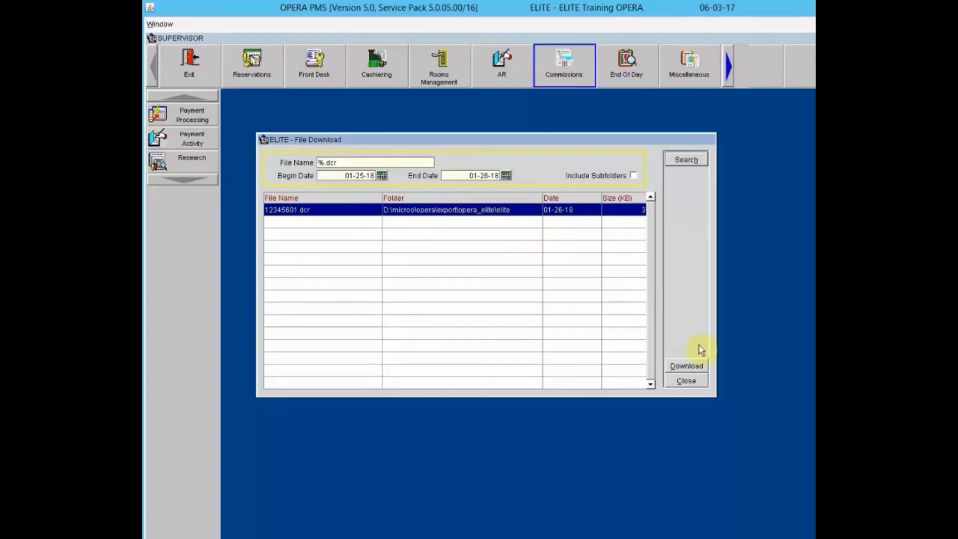
# Download the file 12345601.dcr and save it to the Desktop.
pyautogui.click(701, 366)
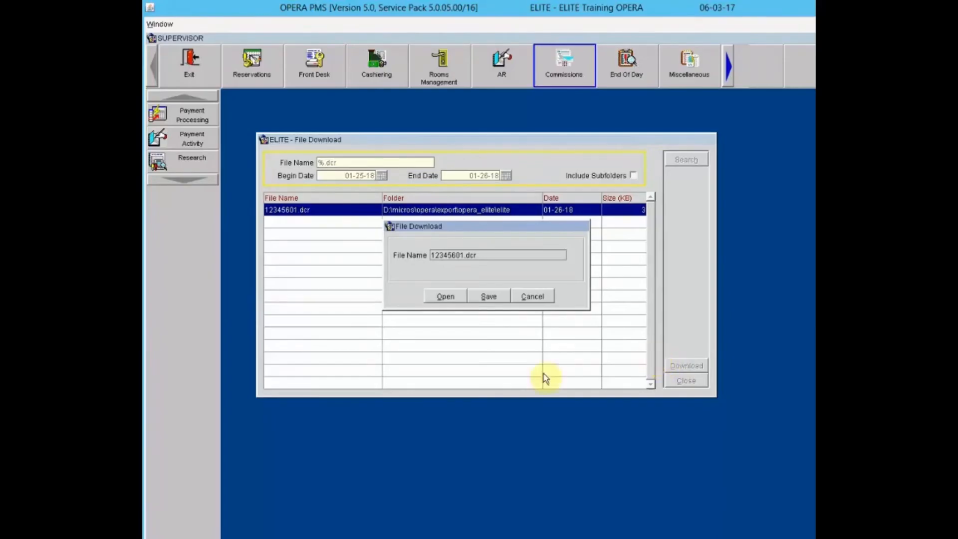
pyautogui.click(496, 297)
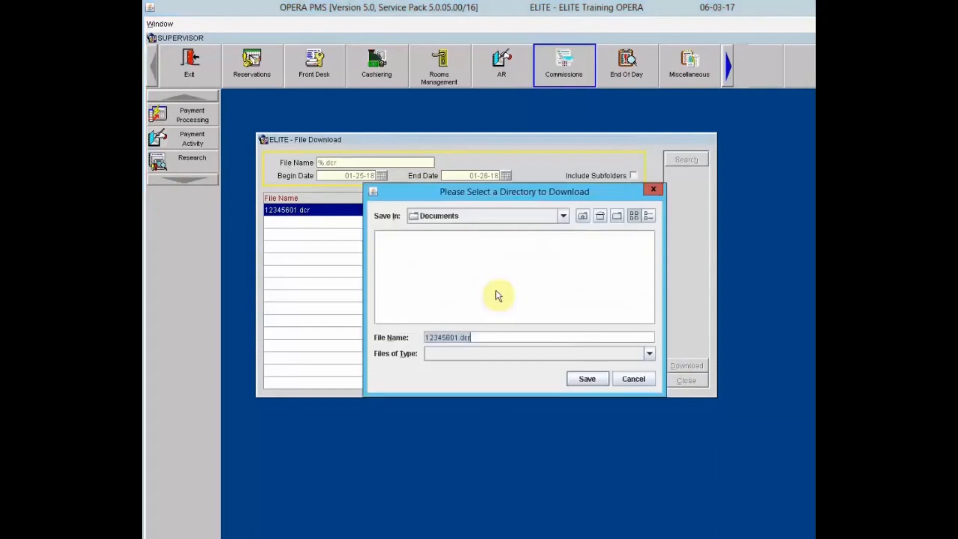
pyautogui.click(563, 216)
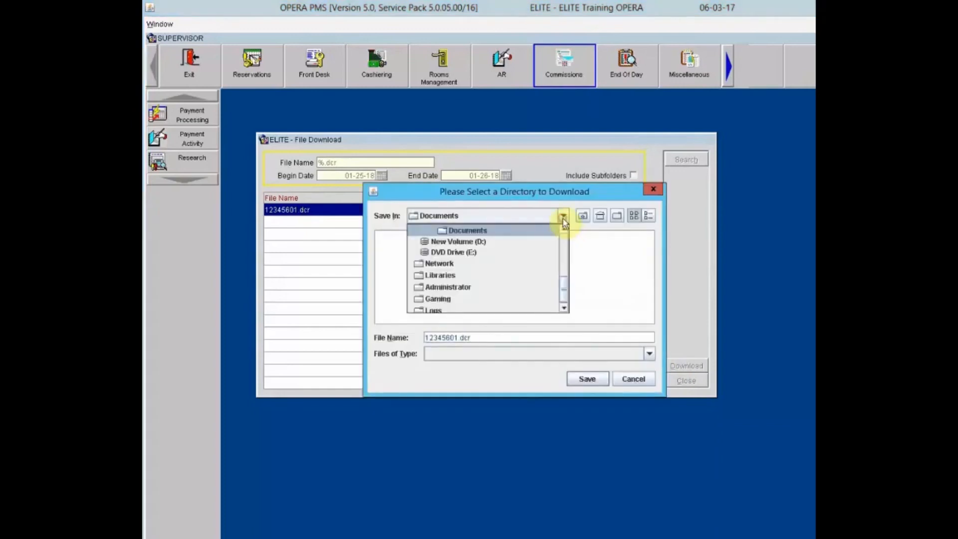
pyautogui.moveTo(564, 291); pyautogui.dragTo(560, 237)
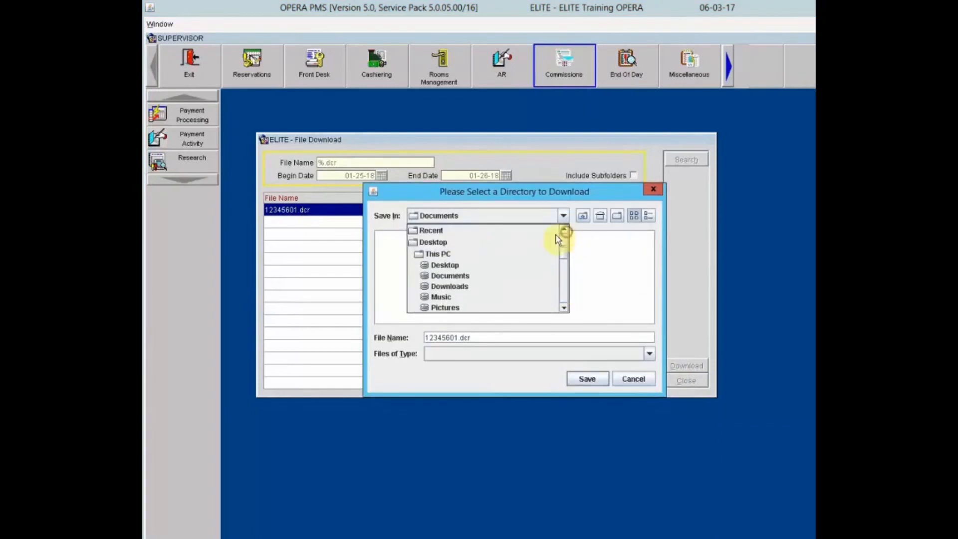
pyautogui.click(441, 265)
pyautogui.click(581, 381)
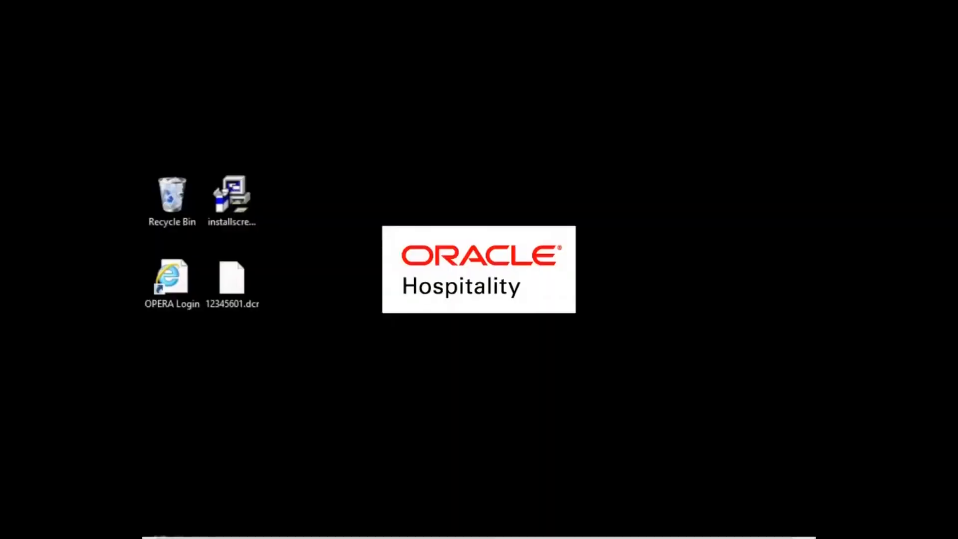
# Open the downloaded 12345601.dcr in Notepad, examine its commission records, and close it together with the file download utility.
pyautogui.click(232, 263)
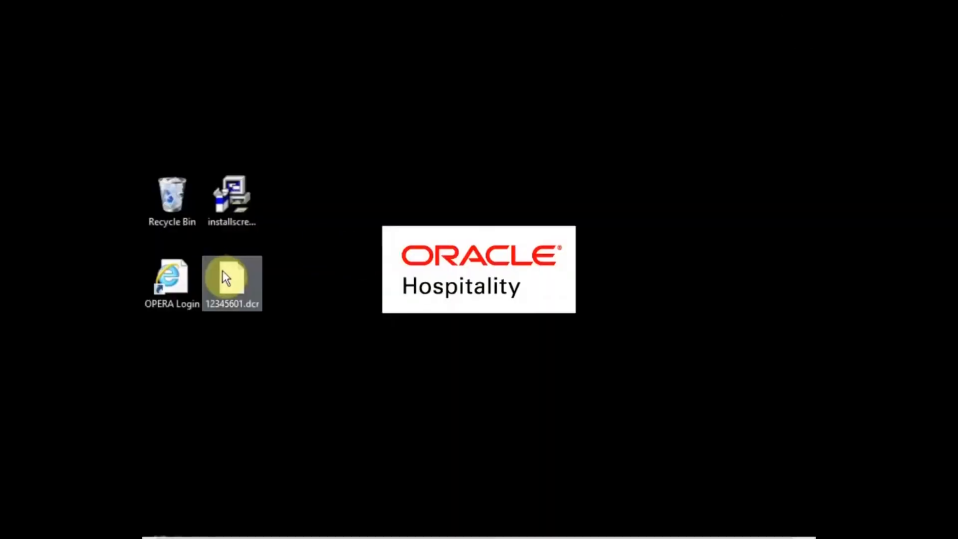
pyautogui.click(222, 271)
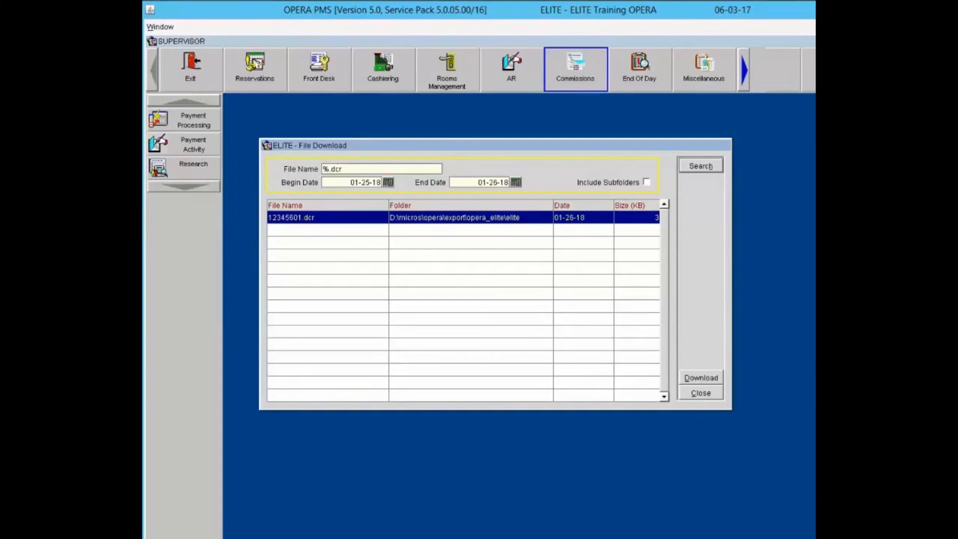
pyautogui.moveTo(815, 162); pyautogui.dragTo(452, 98)
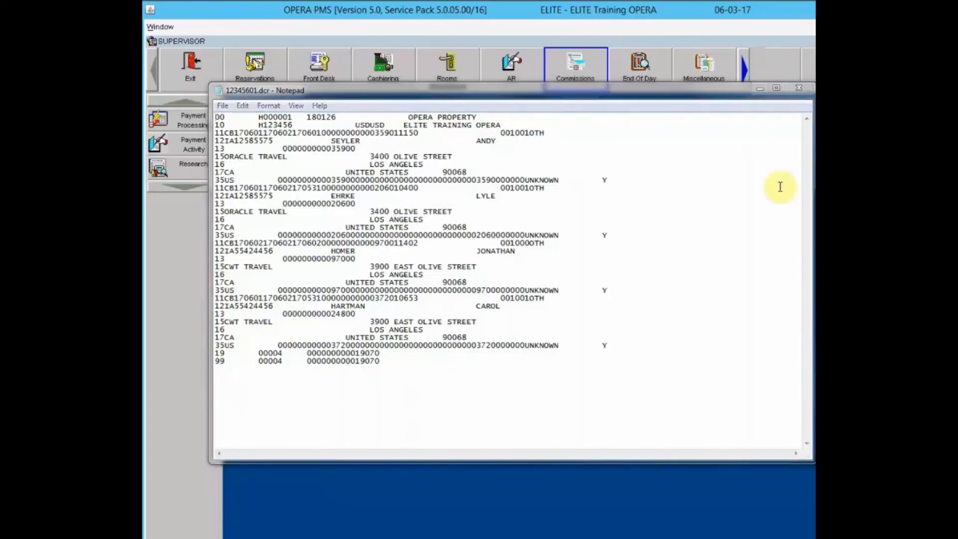
pyautogui.click(798, 88)
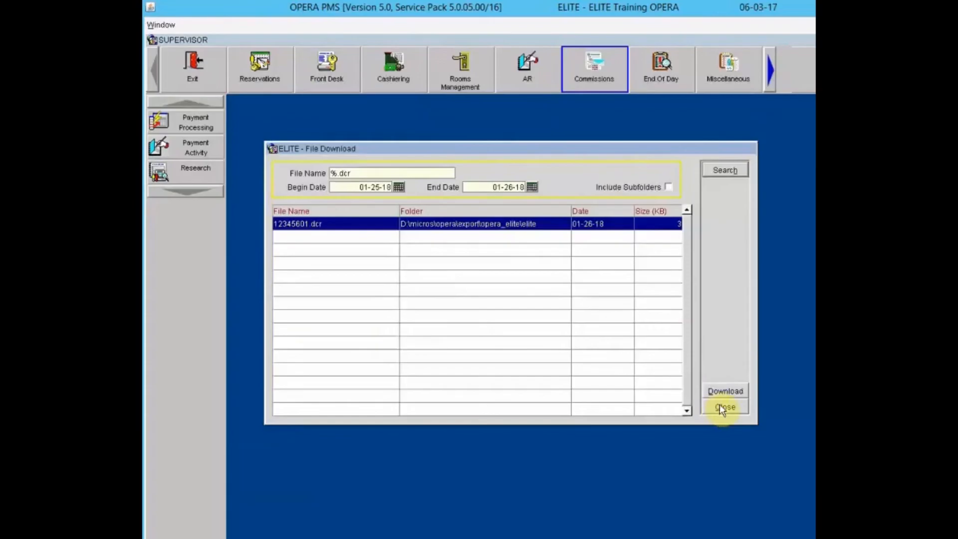
pyautogui.click(720, 407)
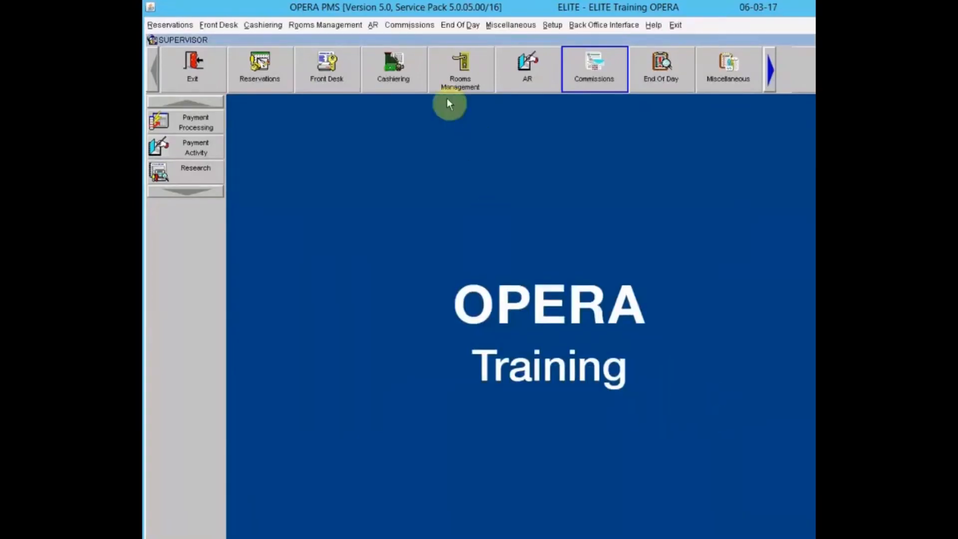
# Reopen payment activity for the EFT - Property Commission Processing account, bring up Reconcile for the outstanding batch, and leave it without reconciling.
pyautogui.click(412, 26)
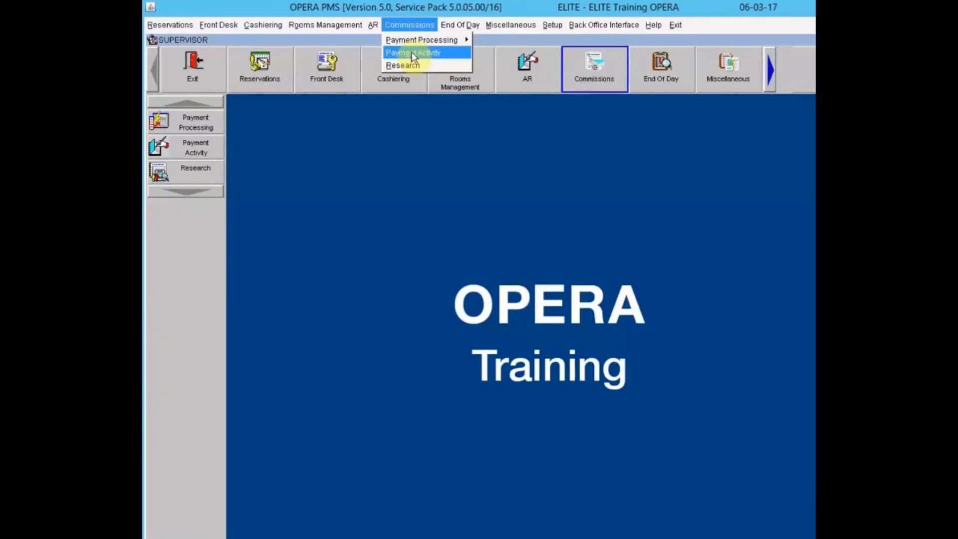
pyautogui.click(411, 52)
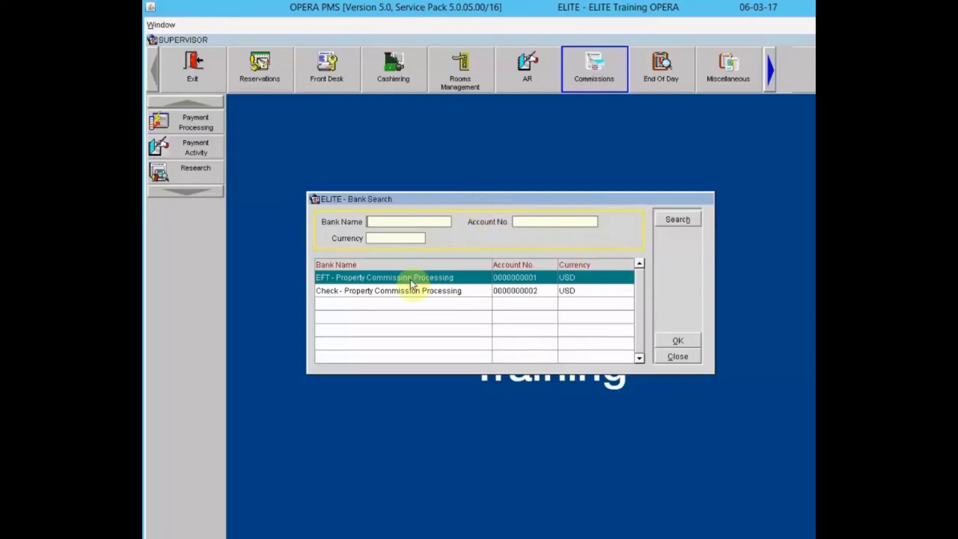
pyautogui.click(678, 342)
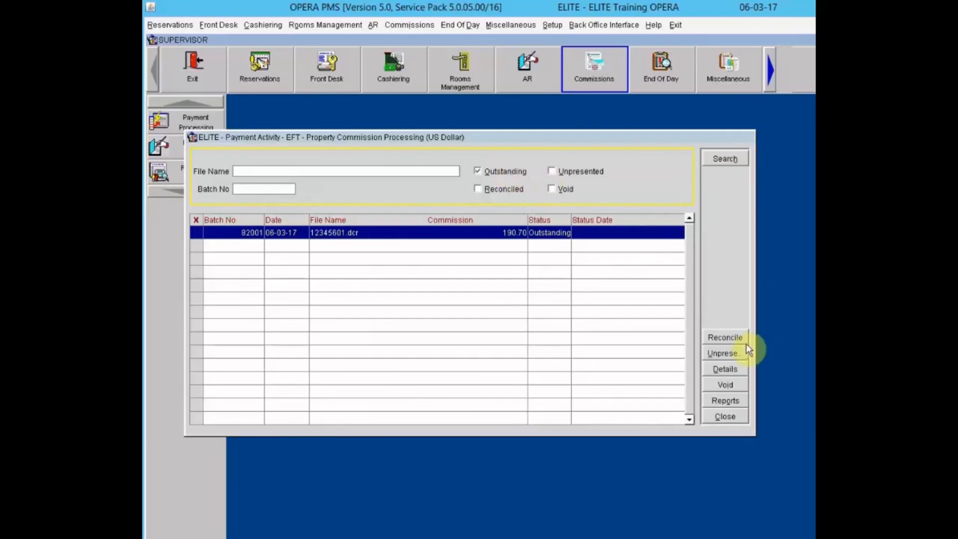
pyautogui.click(713, 339)
pyautogui.click(655, 316)
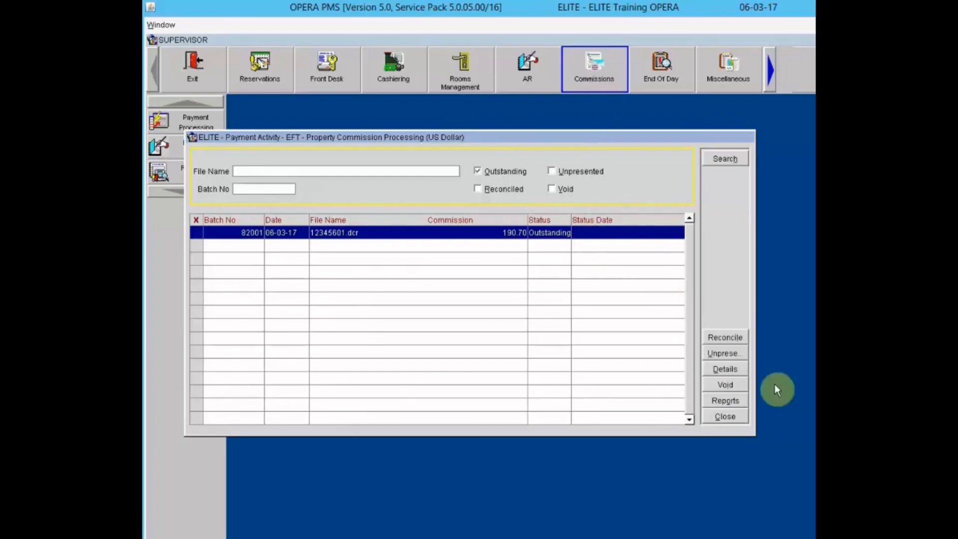
# Open the outstanding batch's details and examine the individual guest commissions paid to Oracle Travel.
pyautogui.click(724, 369)
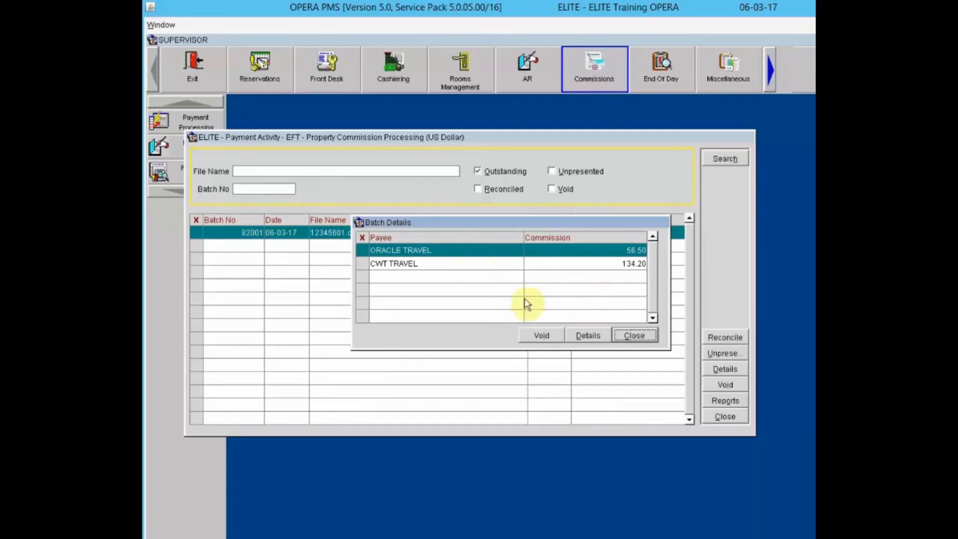
pyautogui.click(579, 337)
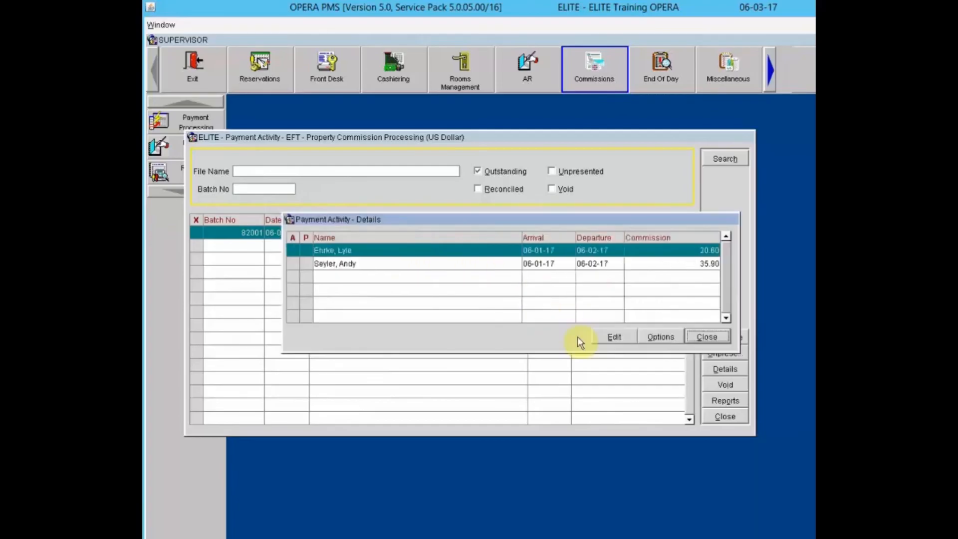
pyautogui.click(407, 251)
pyautogui.click(407, 264)
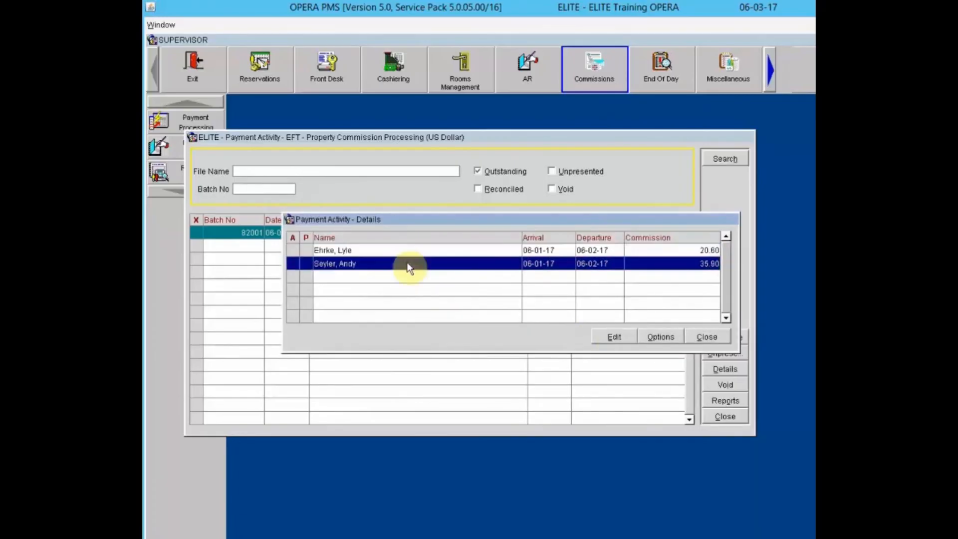
pyautogui.click(408, 250)
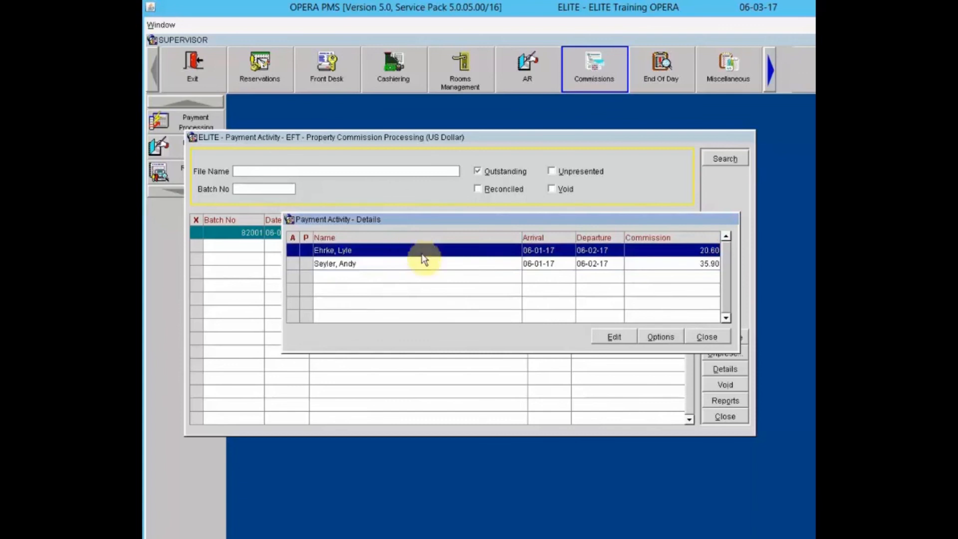
# Check the folio and reservation options and the full commission record for the first guest under Oracle Travel, closing both.
pyautogui.click(650, 335)
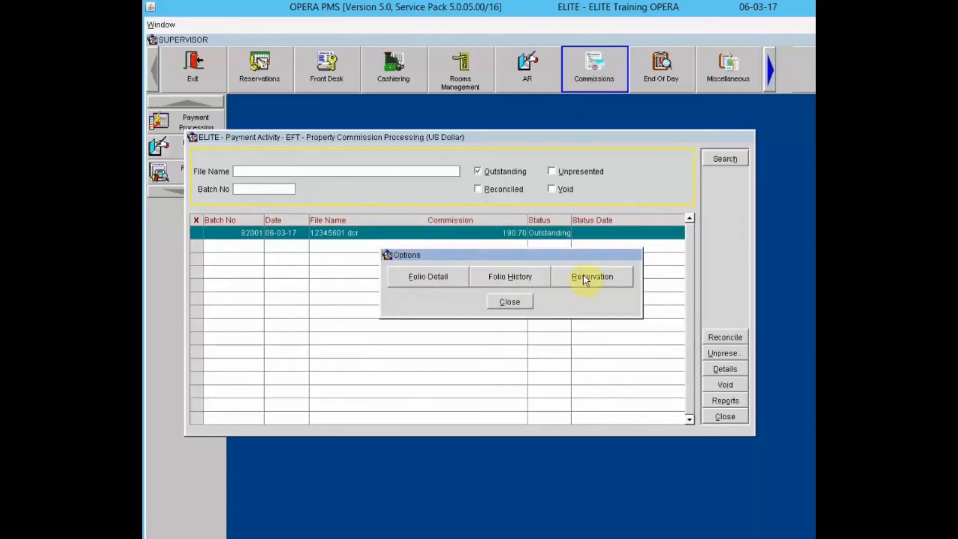
pyautogui.click(502, 301)
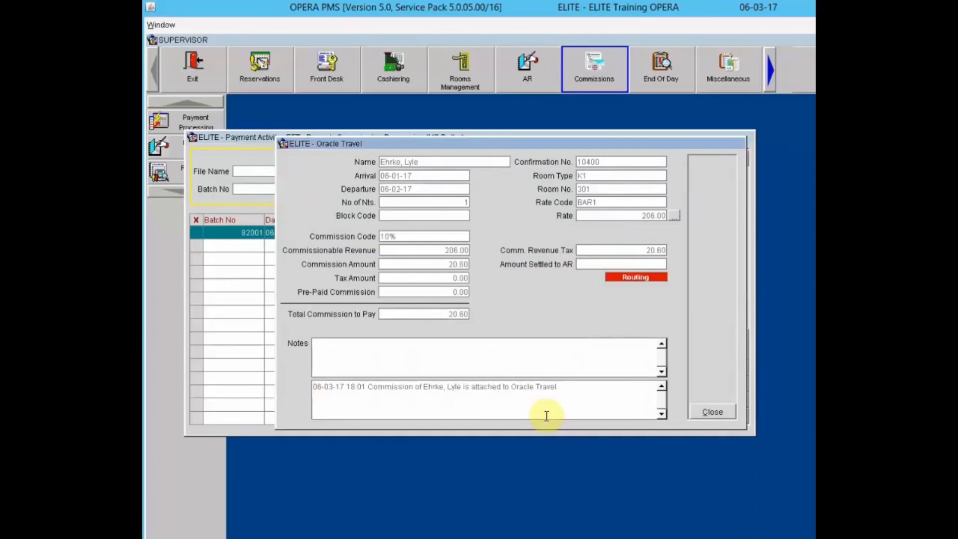
pyautogui.click(712, 412)
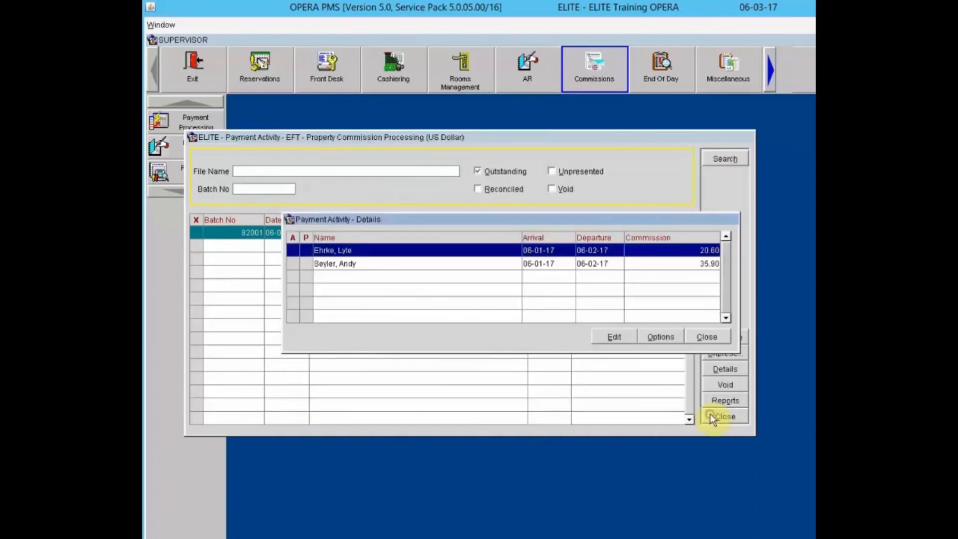
# Leave the batch details and check the Commissions Pre Payment report's options from the reports list, closing both without running it.
pyautogui.click(697, 337)
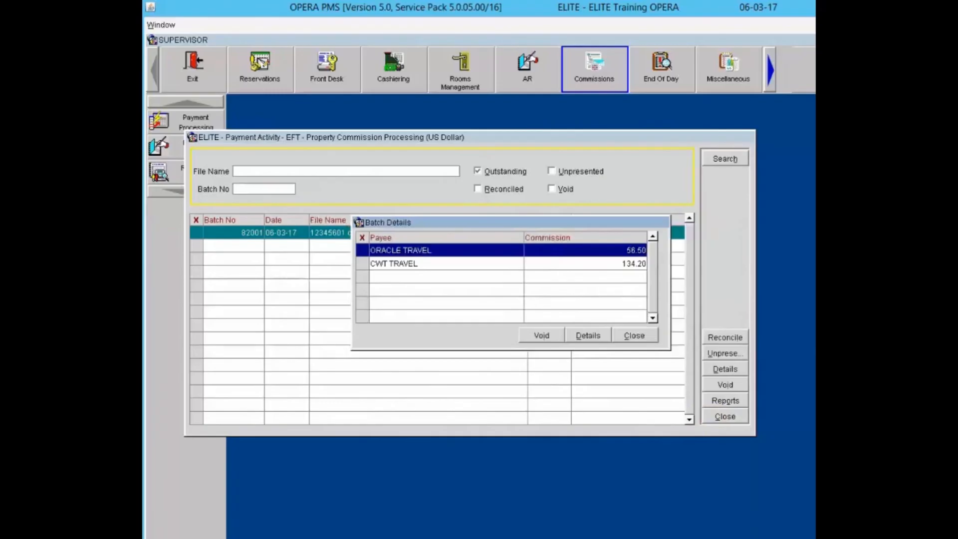
pyautogui.click(626, 335)
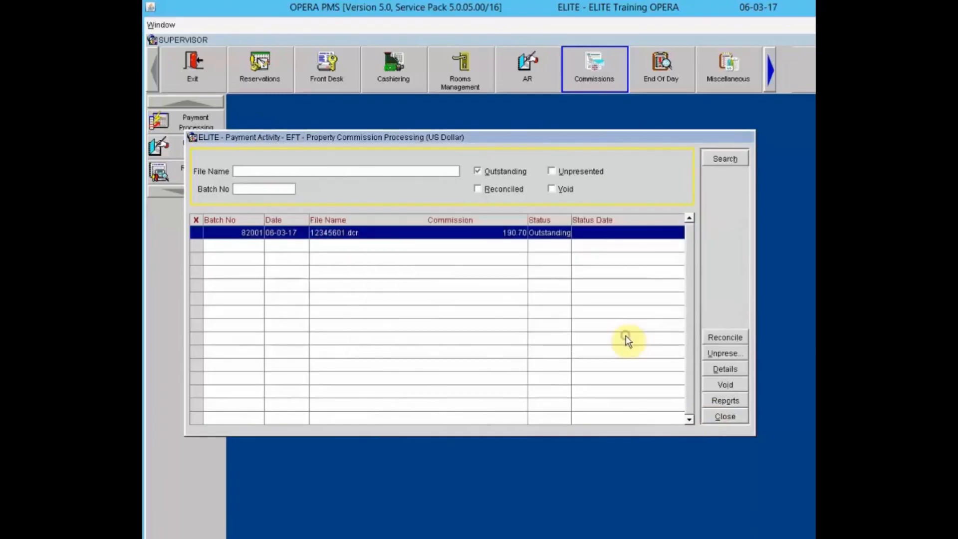
pyautogui.click(724, 400)
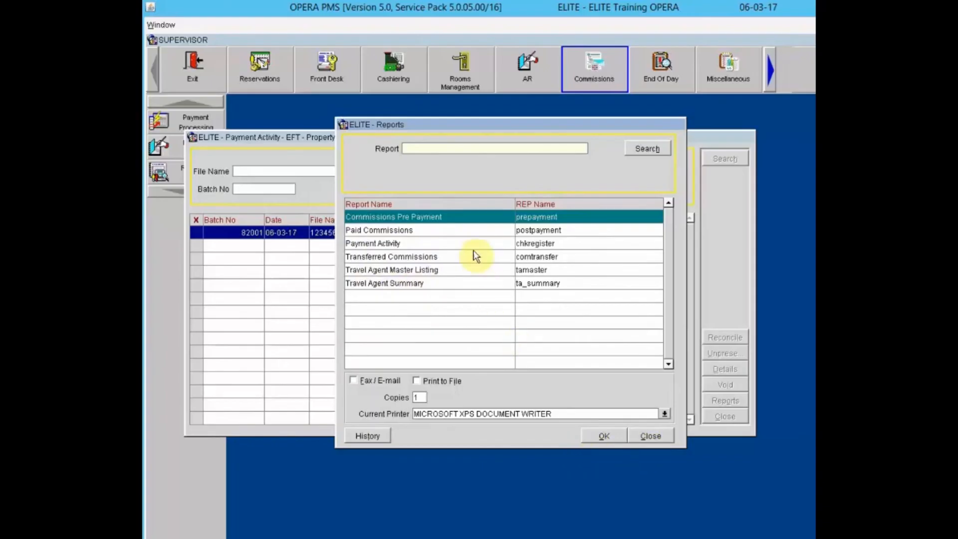
pyautogui.click(602, 435)
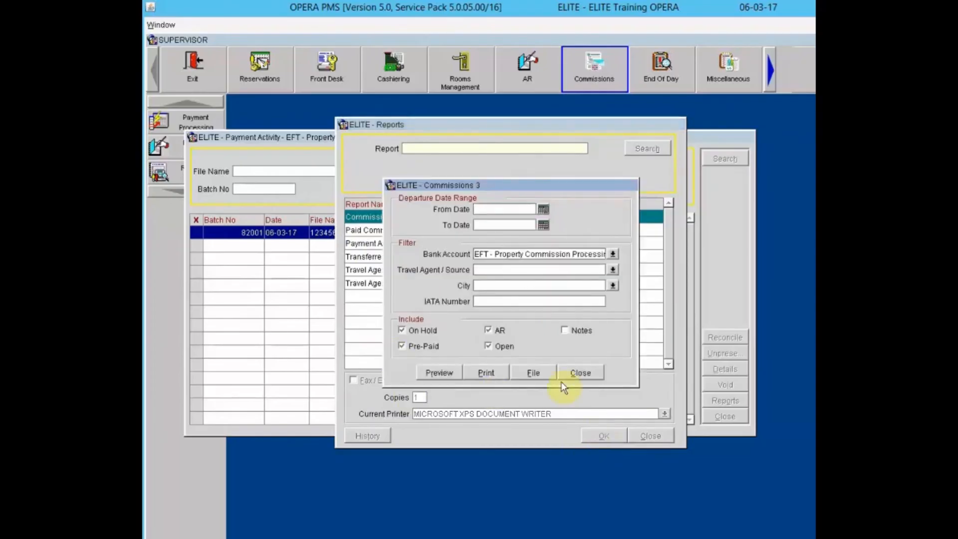
pyautogui.click(586, 377)
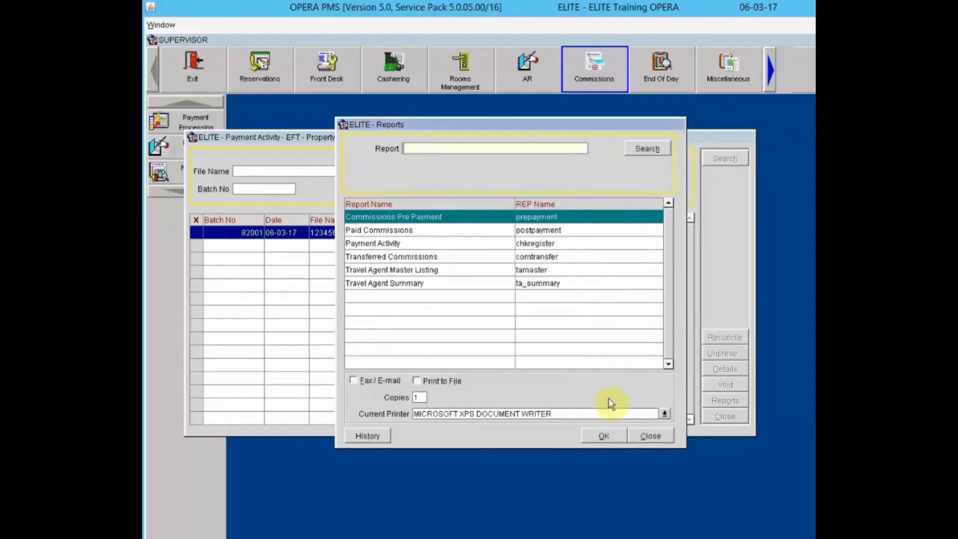
pyautogui.click(656, 437)
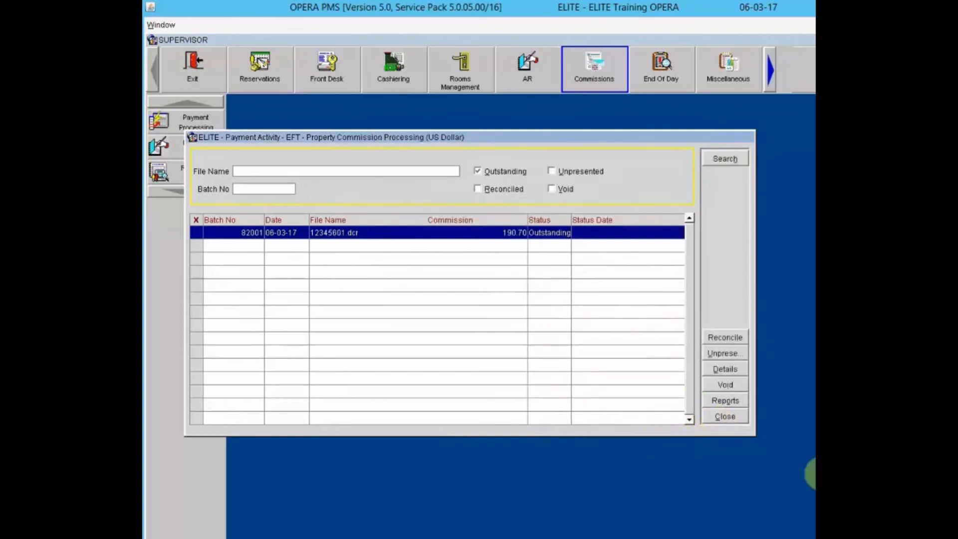
# Exit payment activity and the bank search, and open the commissions Research reservation search.
pyautogui.click(728, 416)
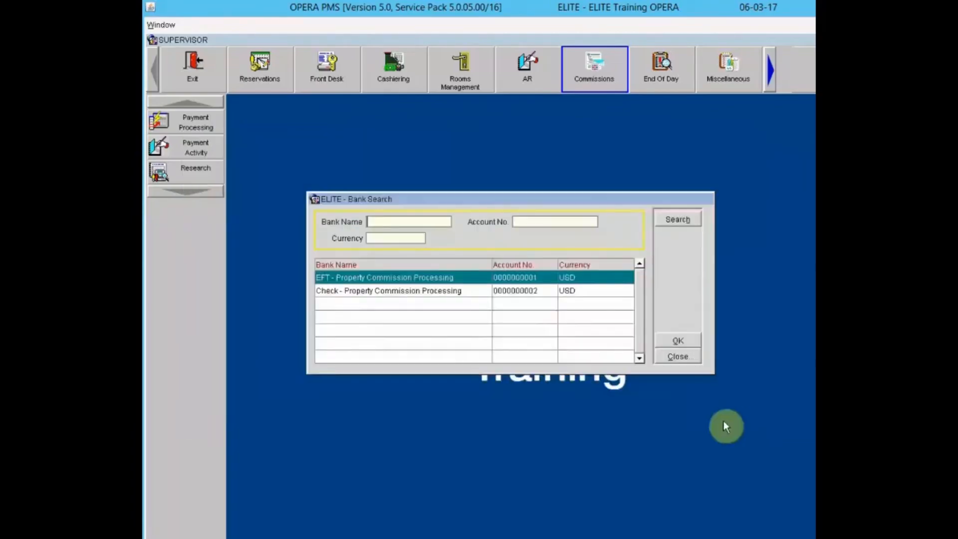
pyautogui.click(687, 355)
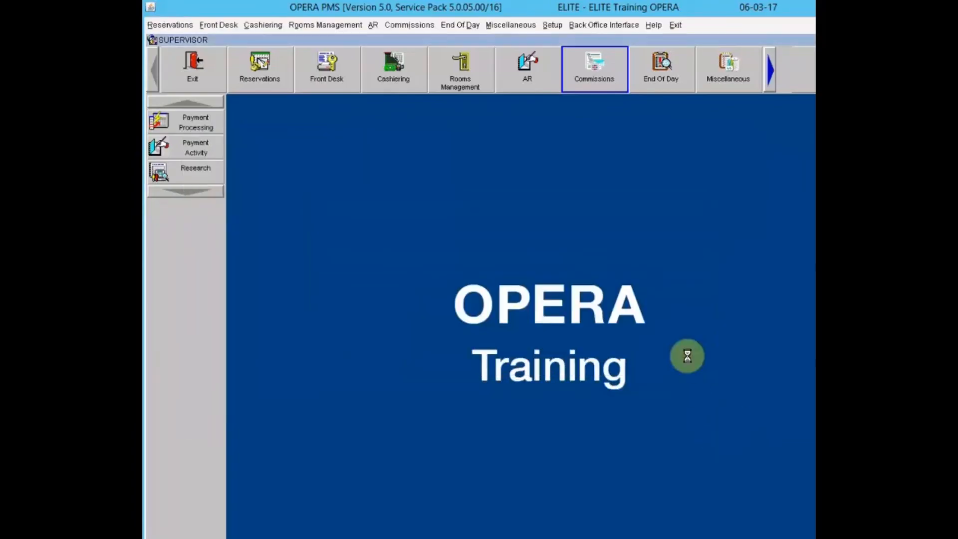
pyautogui.click(403, 25)
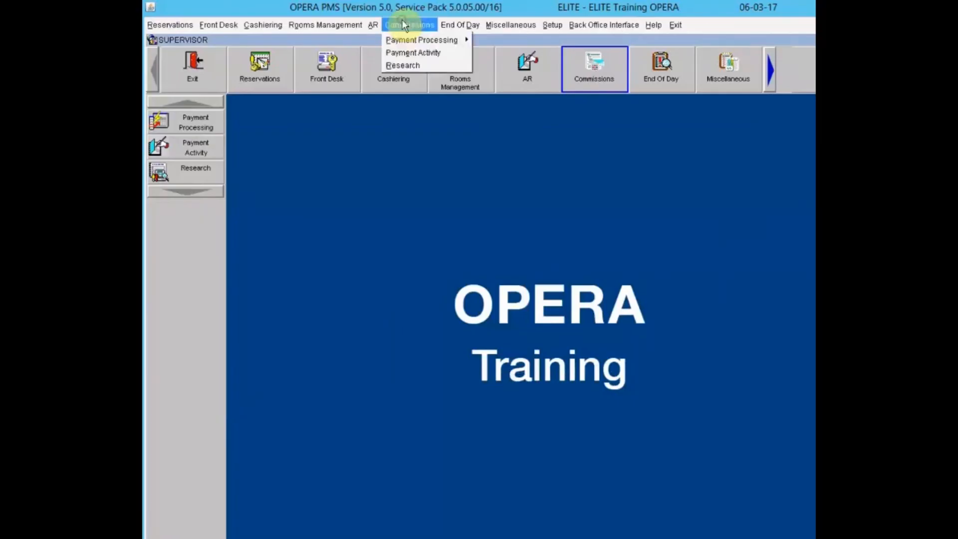
pyautogui.click(401, 65)
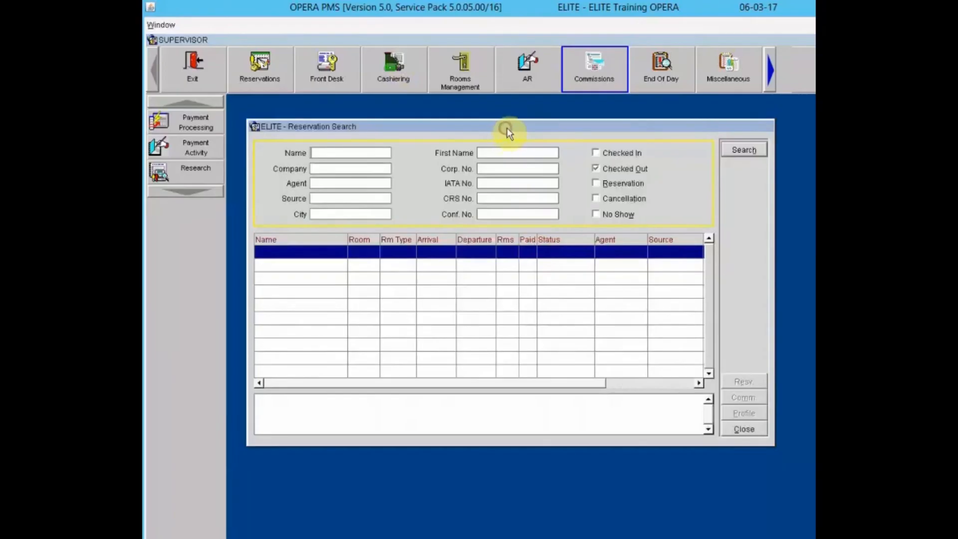
pyautogui.moveTo(507, 128); pyautogui.dragTo(537, 129)
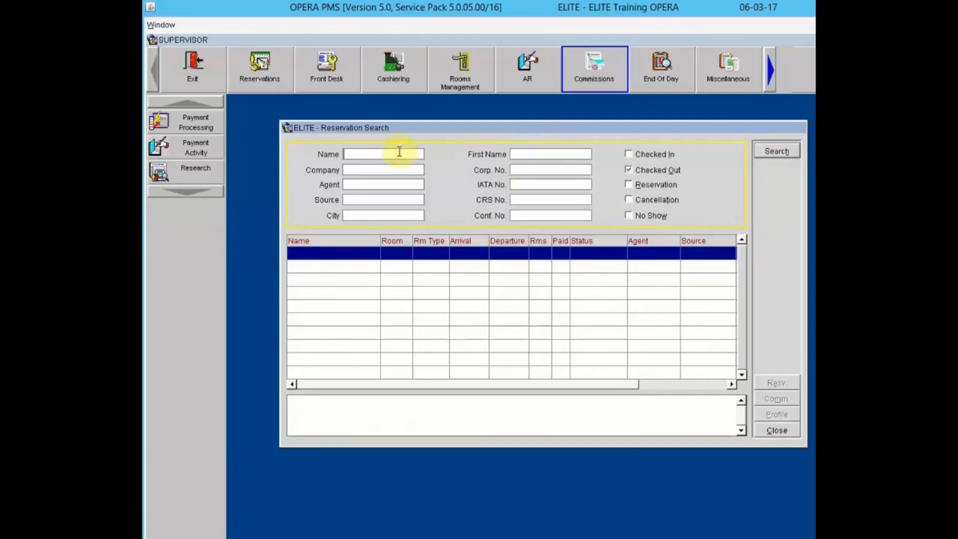
# Search checked-out reservations by the guest's last name and examine the commission attach and detach log for that stay.
pyautogui.write('homer')
pyautogui.click(769, 151)
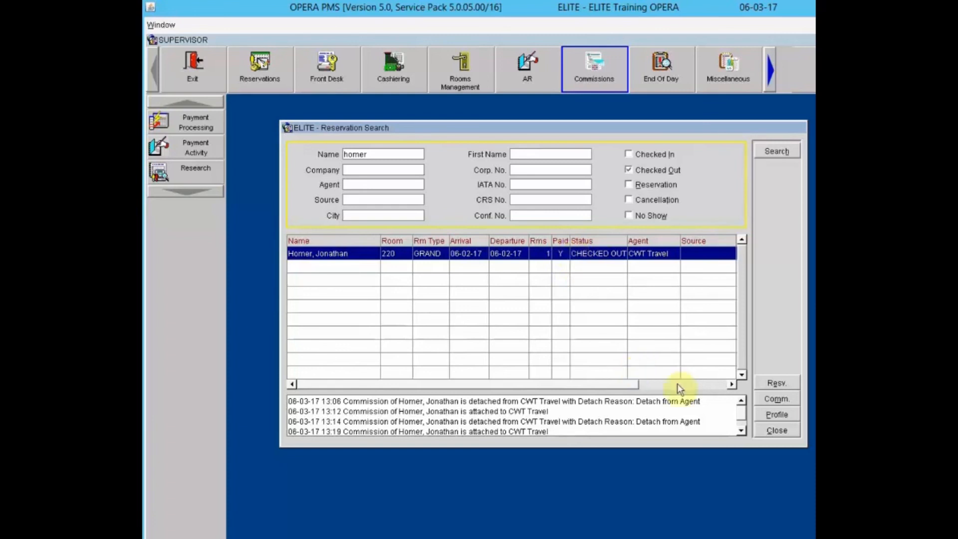
pyautogui.click(746, 409)
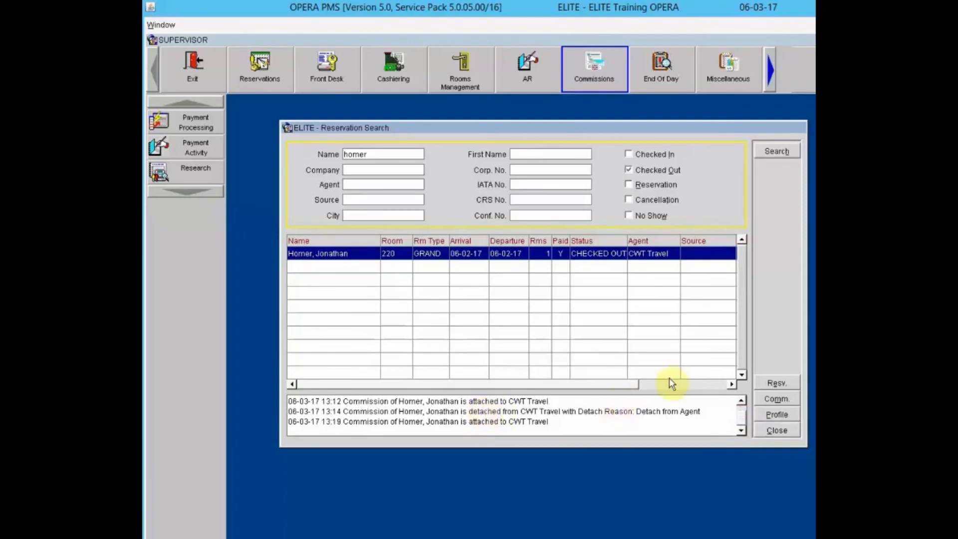
# View the guest's checked-out reservation and the travel agent profile for CWT Travel, closing each without changes.
pyautogui.click(778, 383)
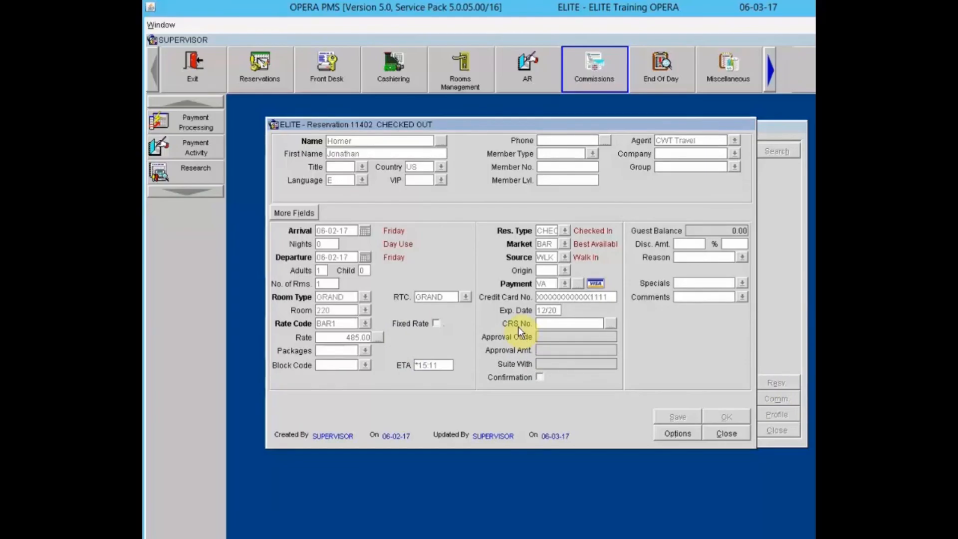
pyautogui.click(732, 433)
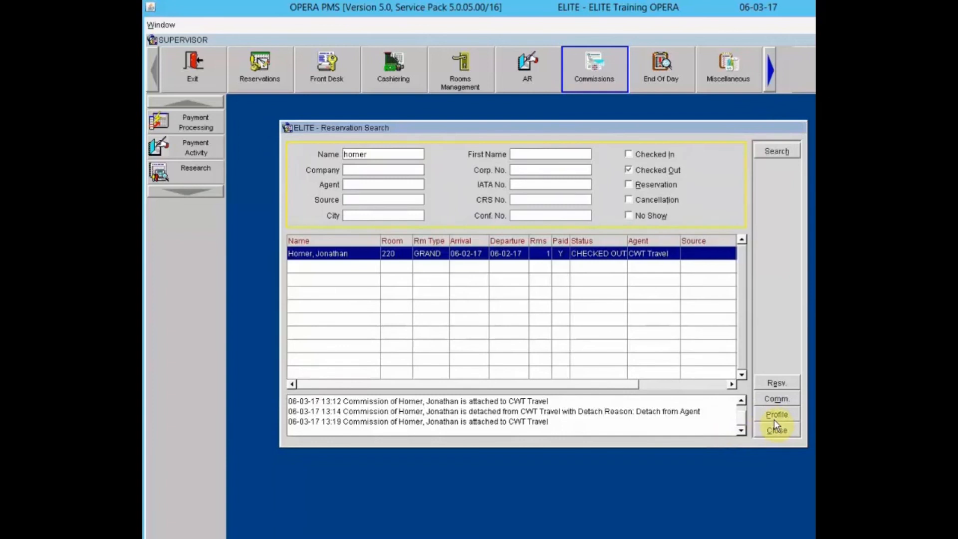
pyautogui.click(772, 415)
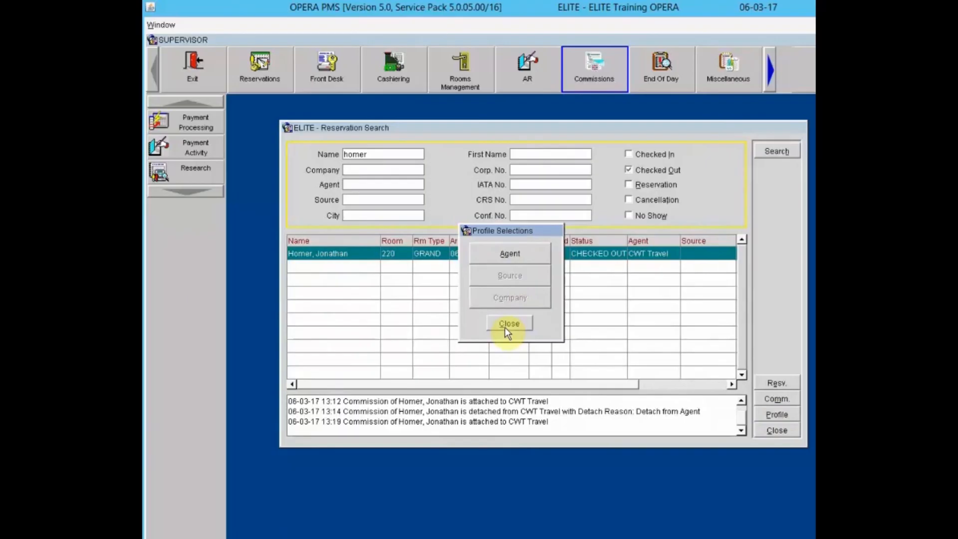
pyautogui.click(497, 261)
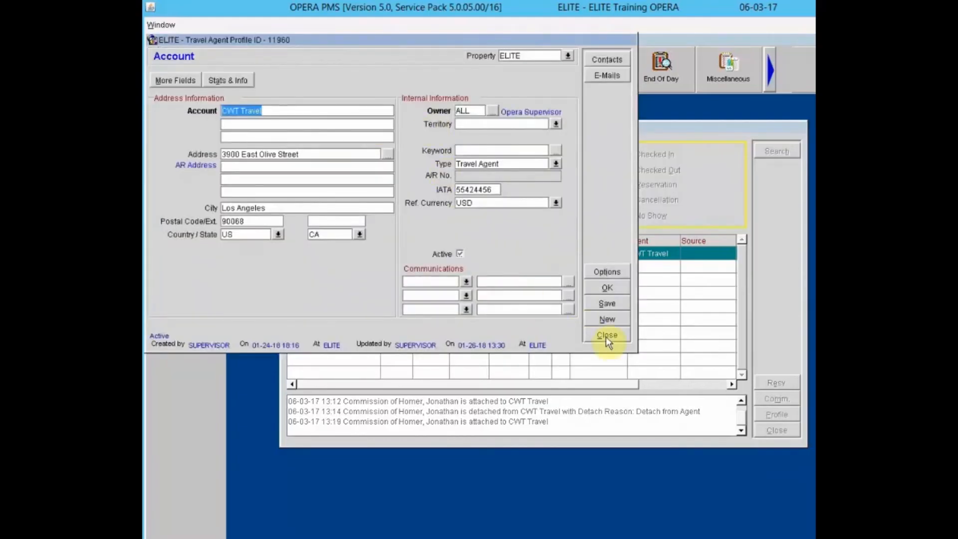
pyautogui.click(605, 336)
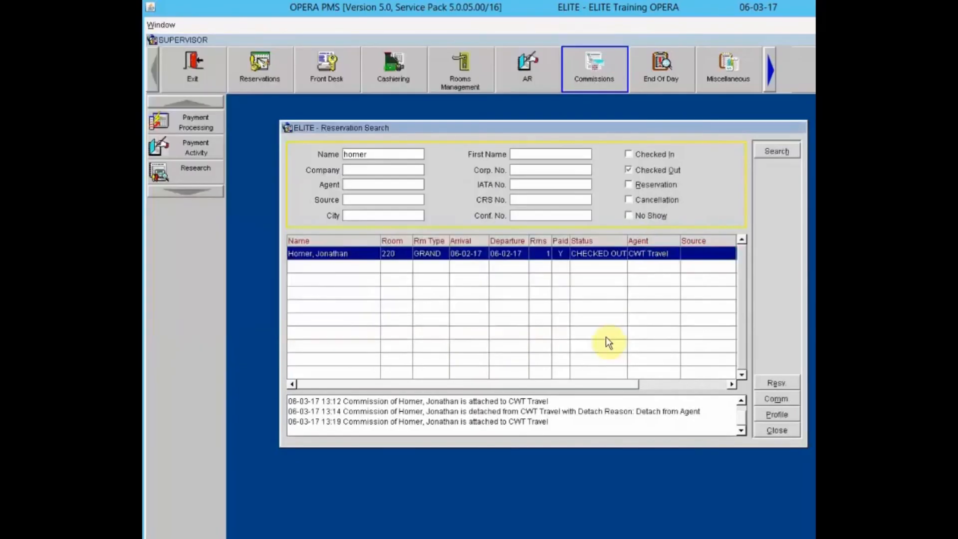
# Examine the commission payment details for the found reservation, closing them and the reservation search.
pyautogui.click(773, 397)
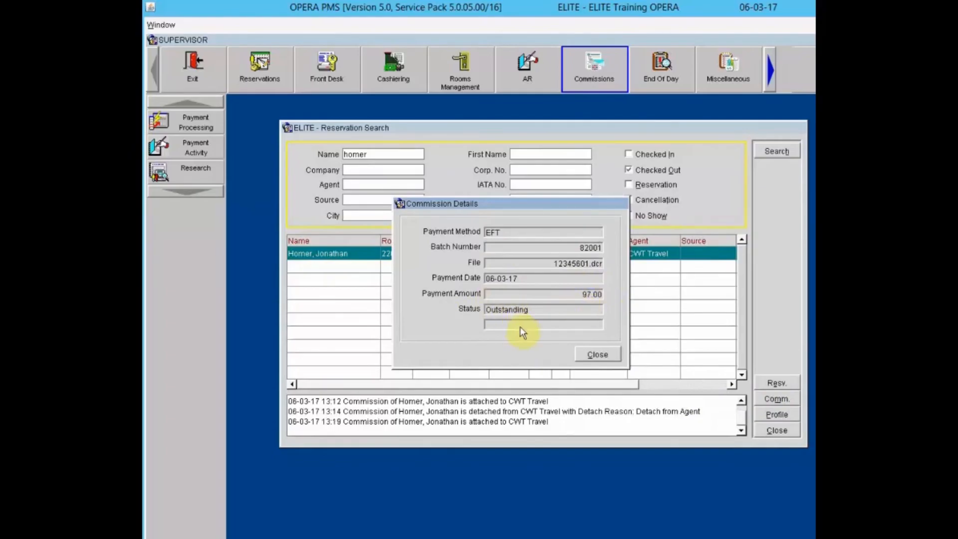
pyautogui.click(597, 354)
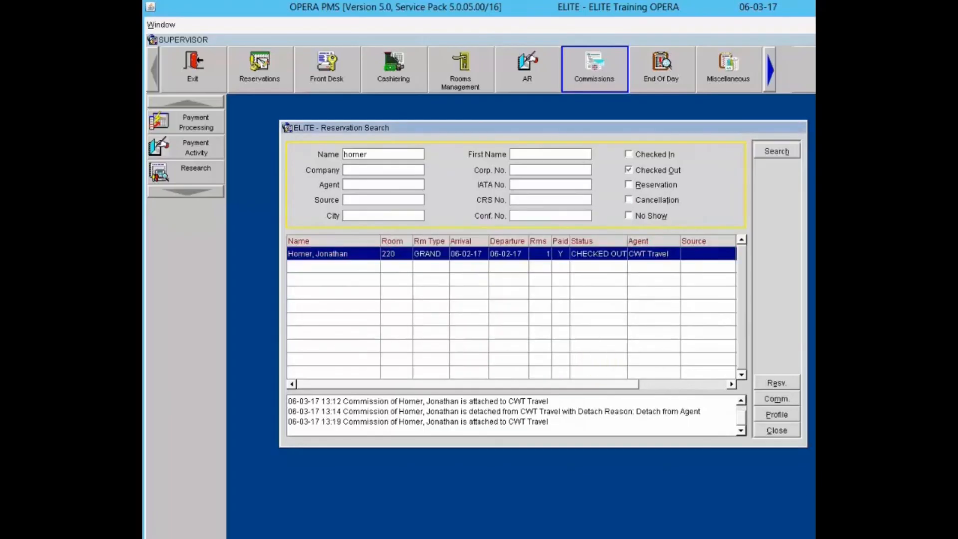
pyautogui.click(777, 430)
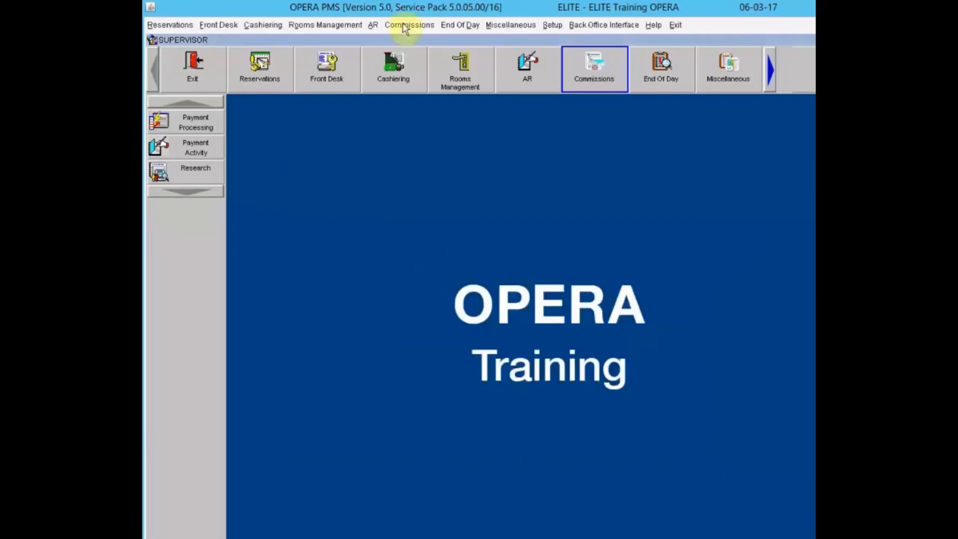